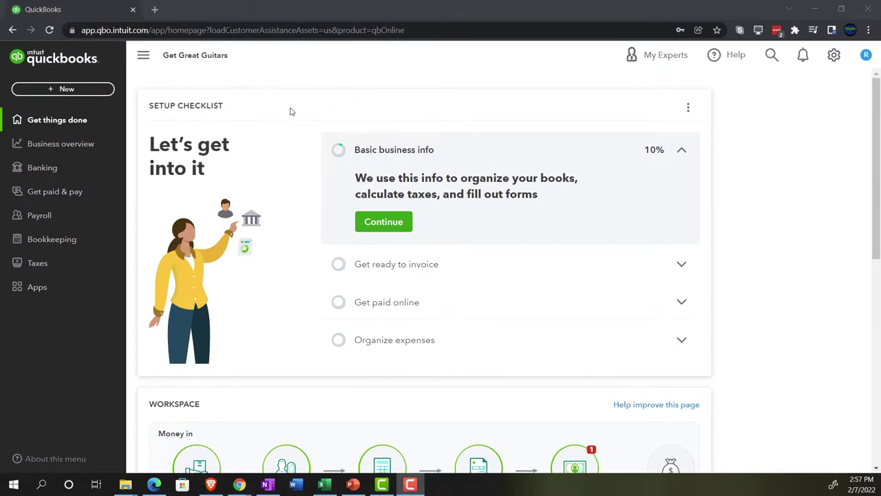
Check the company settings for the option that switches between Business view and Accountant view
key("ctrl+plus")
key("ctrl+plus")
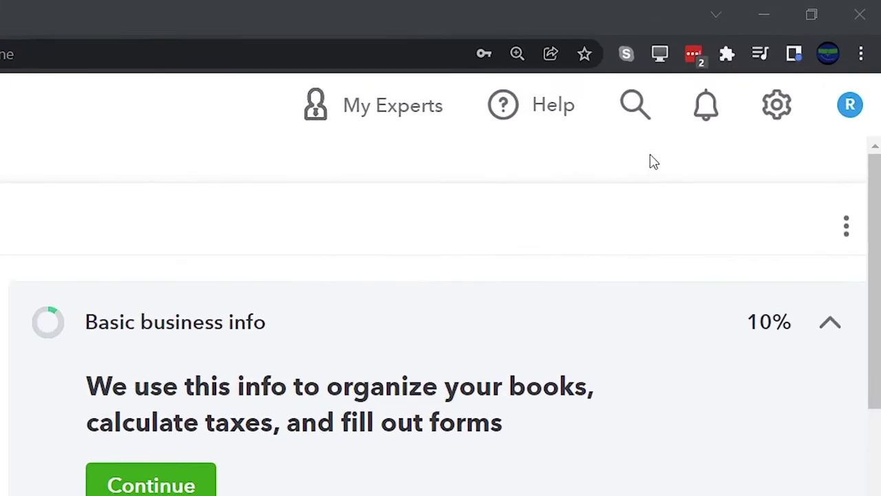
left_click(819, 60)
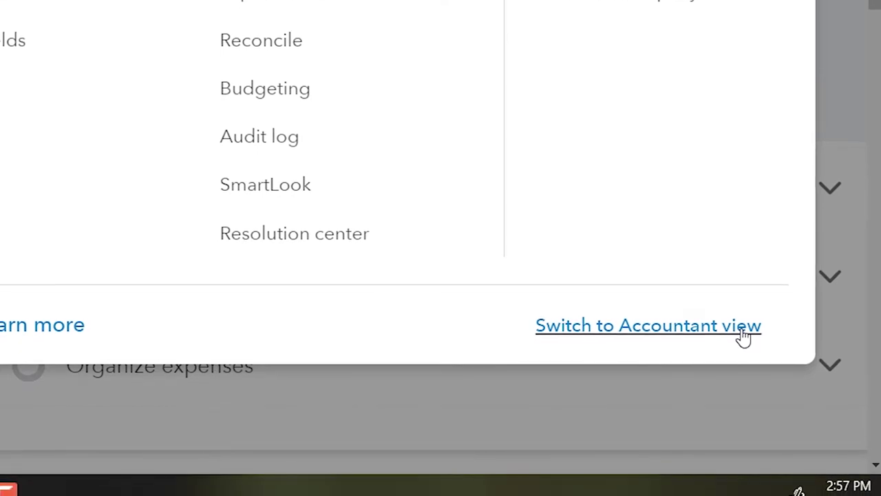
left_click(146, 477)
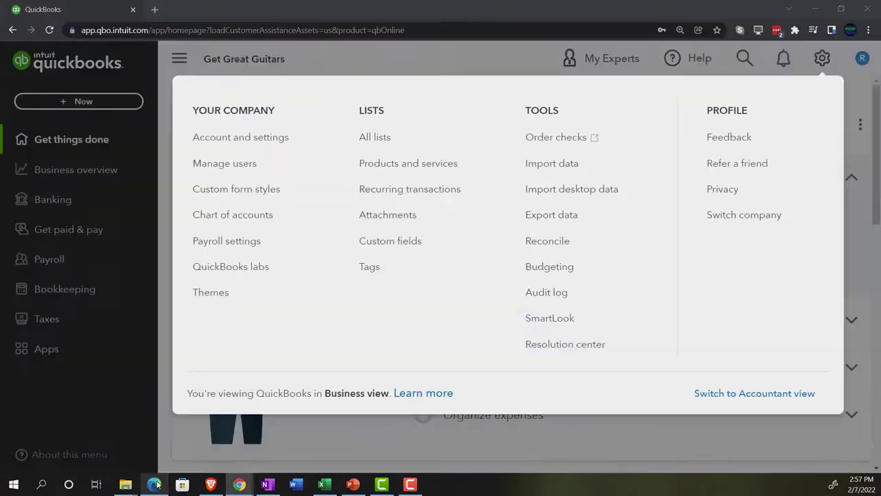
left_click(172, 350)
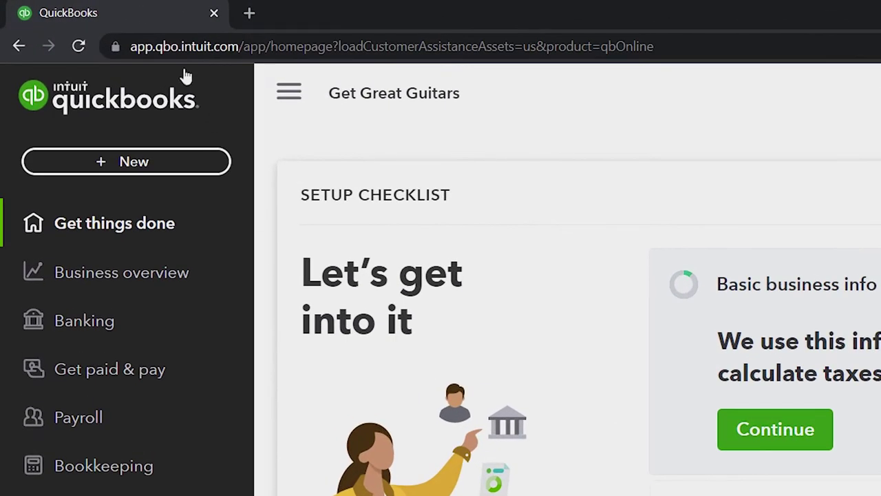
Duplicate the QuickBooks browser tab twice so that three copies of the Get Great Guitars company are open
right_click(146, 14)
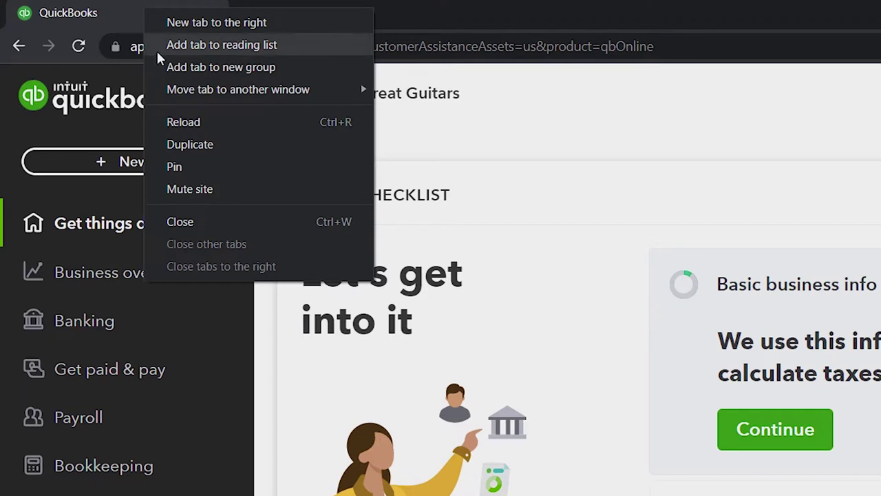
left_click(183, 145)
left_click(153, 8)
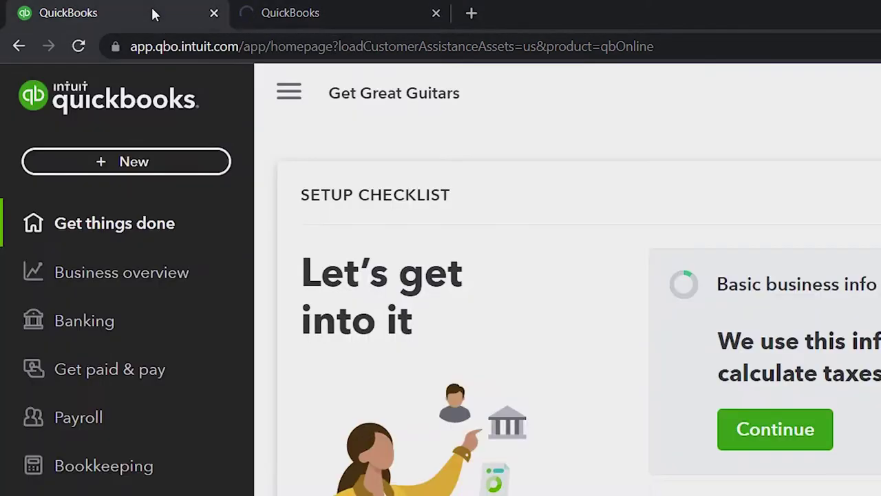
right_click(152, 12)
left_click(197, 145)
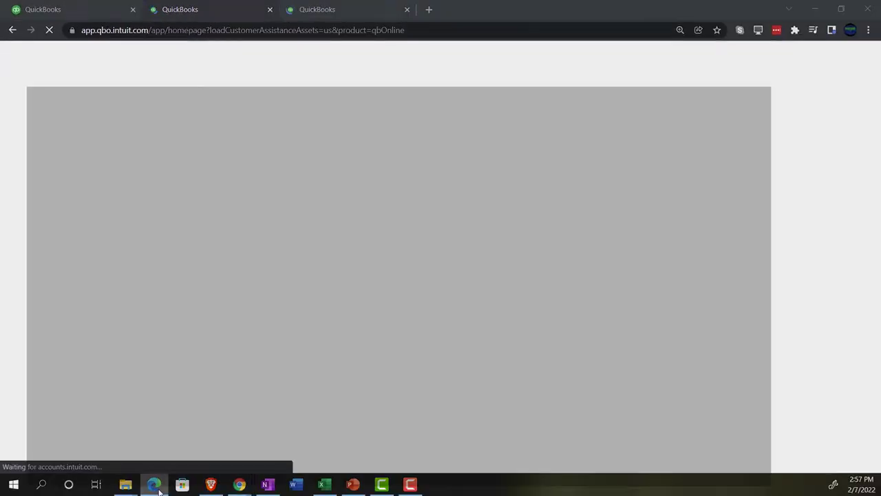
left_click(154, 485)
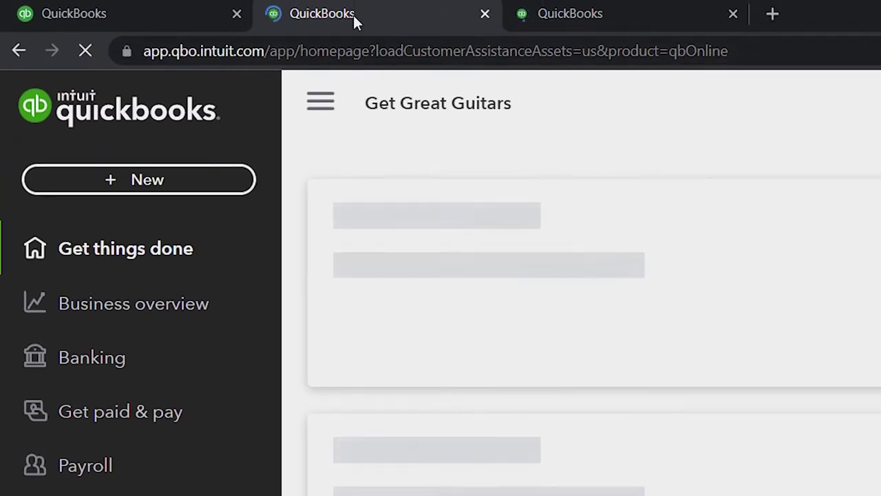
Open the Profit and Loss report from the favorite reports in the second browser tab, with the navigation sidebar collapsed
left_click(142, 314)
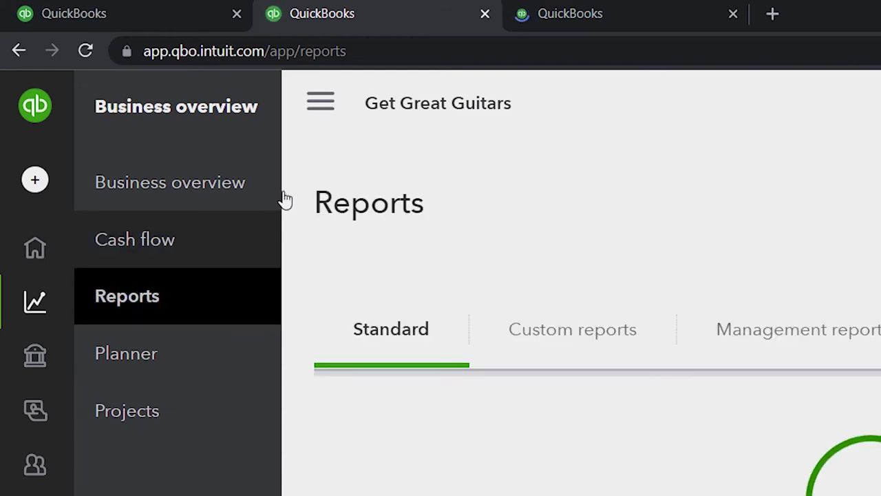
left_click(321, 104)
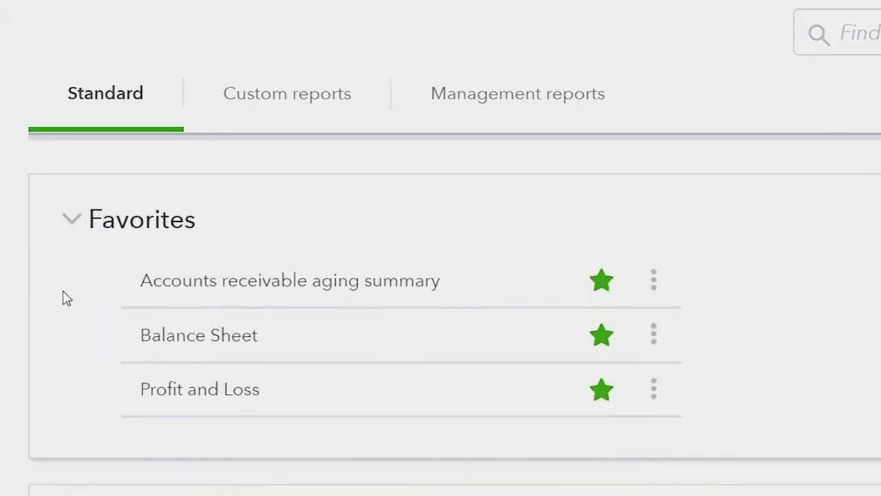
scroll(83, 299, "down", 2)
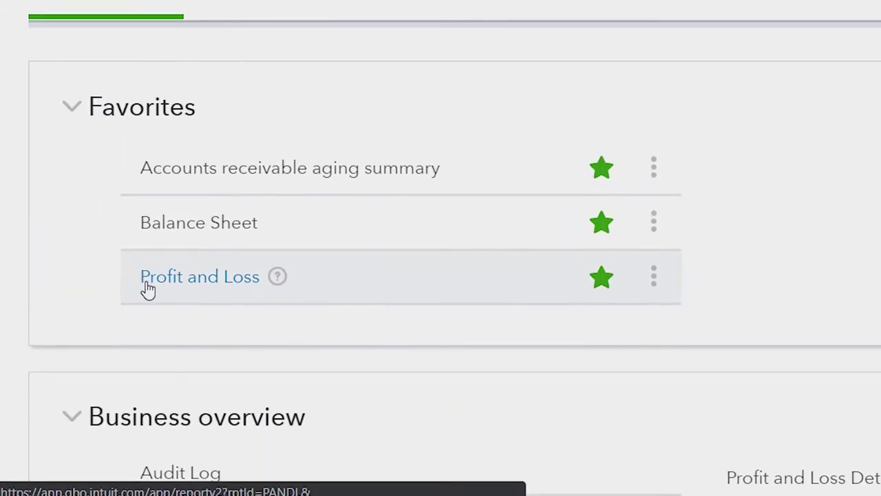
left_click(148, 285)
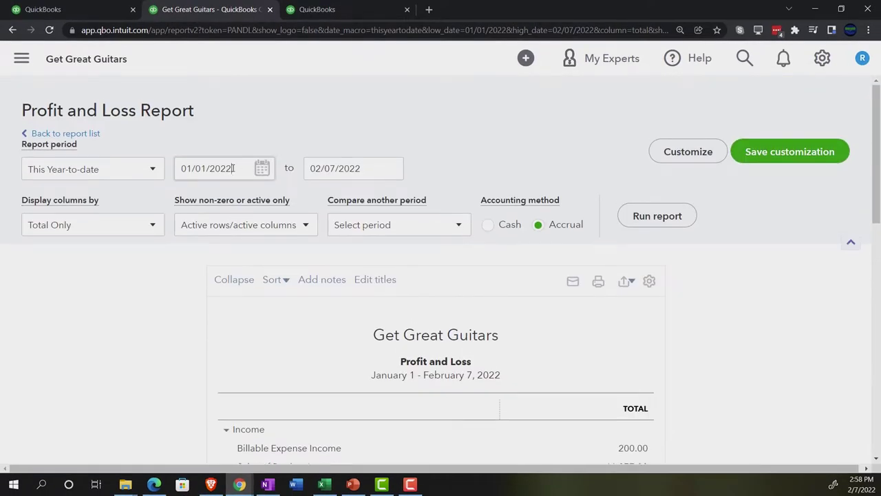
Set the Profit and Loss report period to 01/01/2022 through 02/28/2022 and run the report
left_click(244, 173)
type("0")
type("1/01/2")
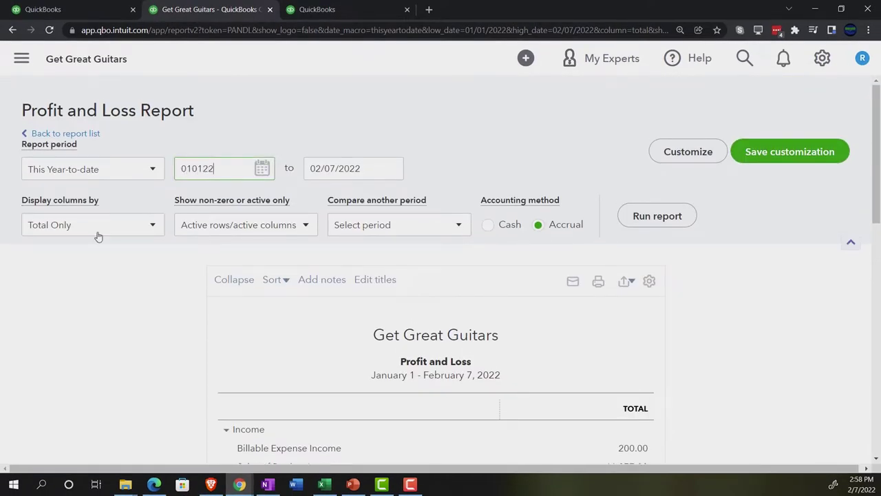
type("022")
key("Tab")
type("02")
key("Tab")
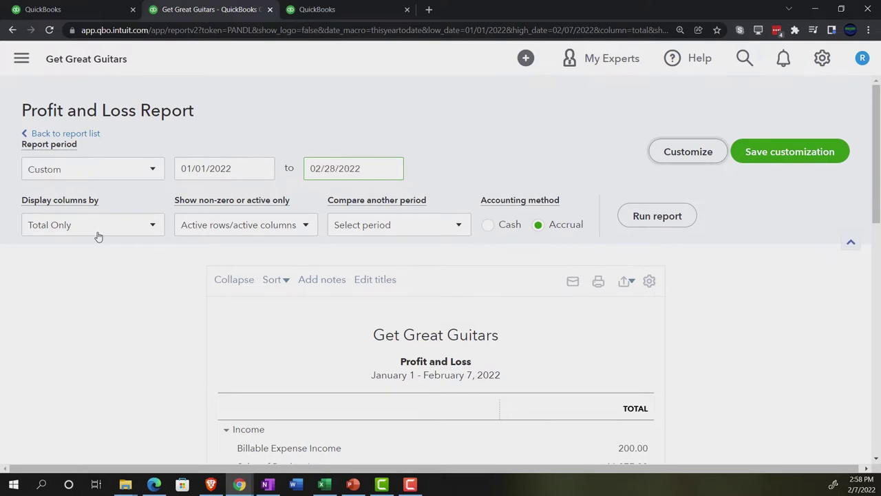
left_click(628, 216)
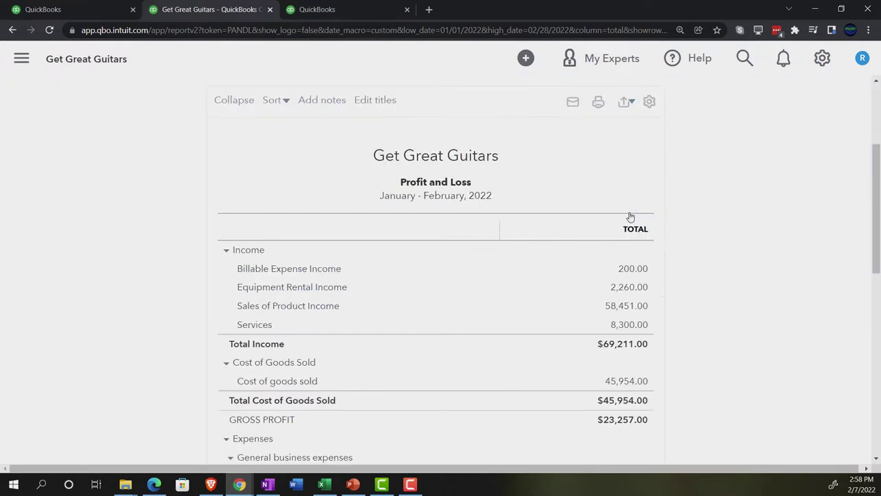
Open the Reports page in the third browser tab and collapse the navigation sidebar
left_click(352, 10)
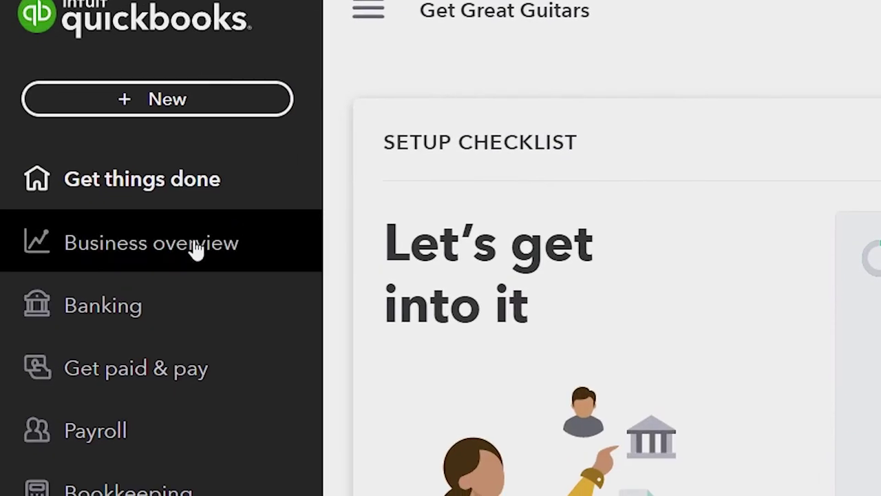
mouse_move(196, 250)
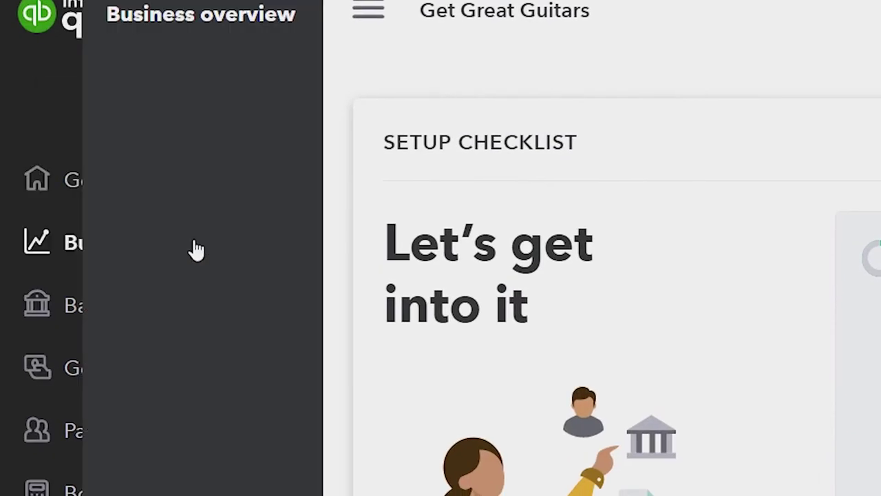
left_click(196, 250)
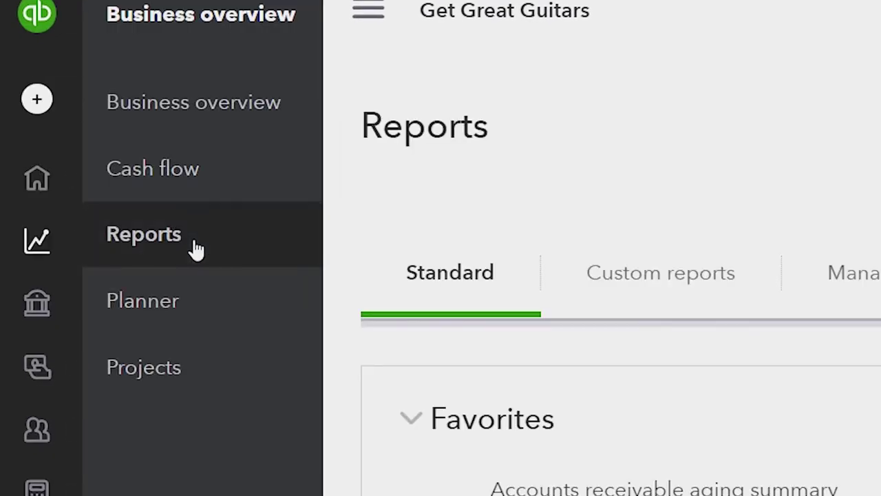
left_click(369, 10)
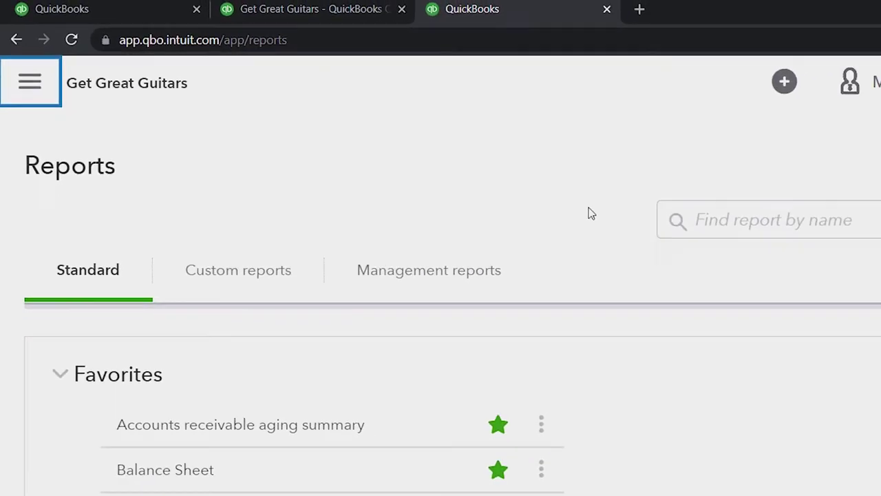
Search the reports for "tria" and open the standard Trial Balance report
left_click(774, 226)
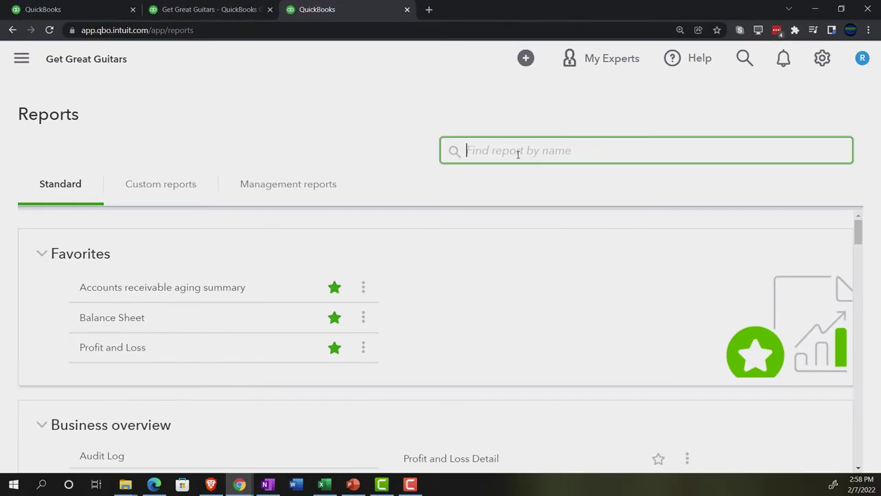
type("trai")
key("BackSpace")
key("BackSpace")
type("ia")
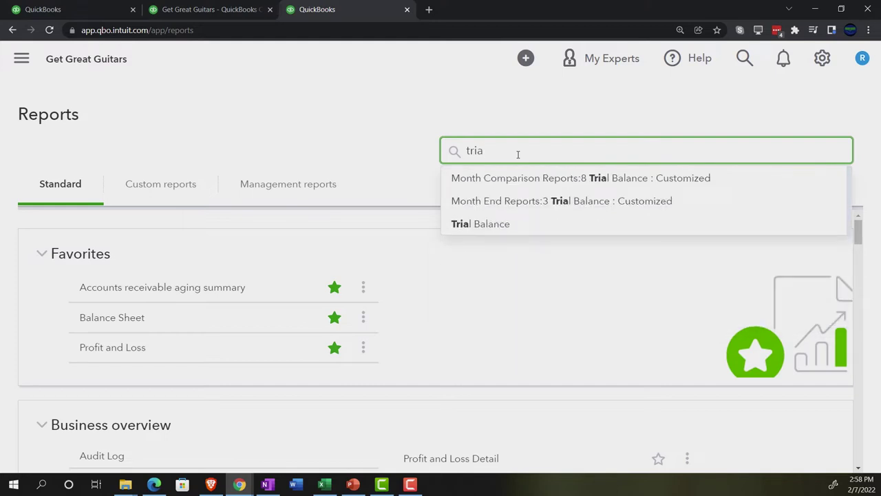
key("Down")
key("Down")
key("Down")
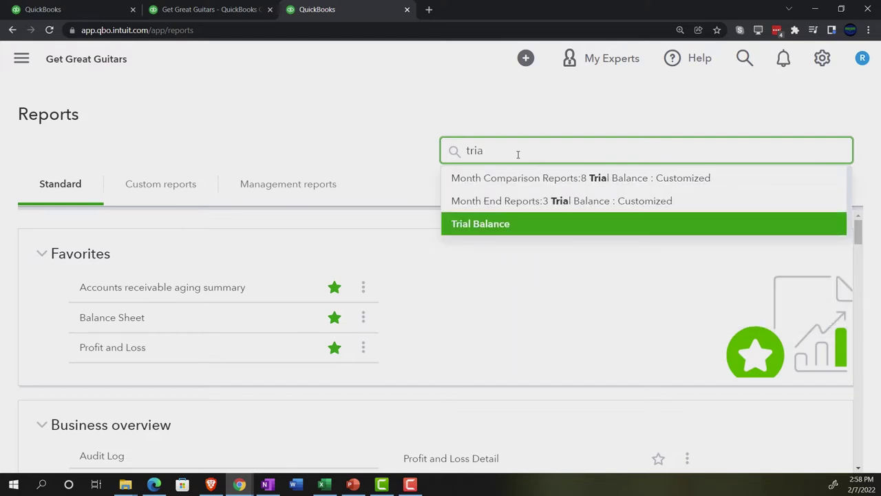
key("Return")
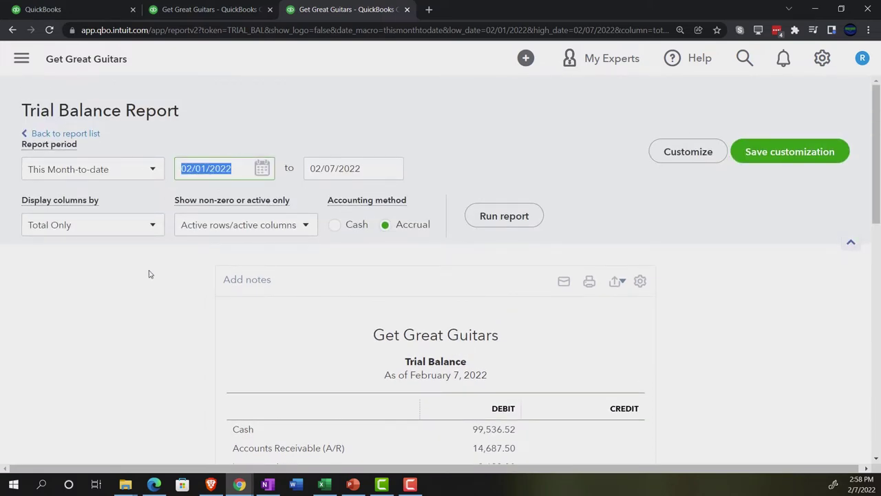
Set the Trial Balance report period to 01/01/2022 through 02/28/2022 and run the report
type("0")
key("Tab")
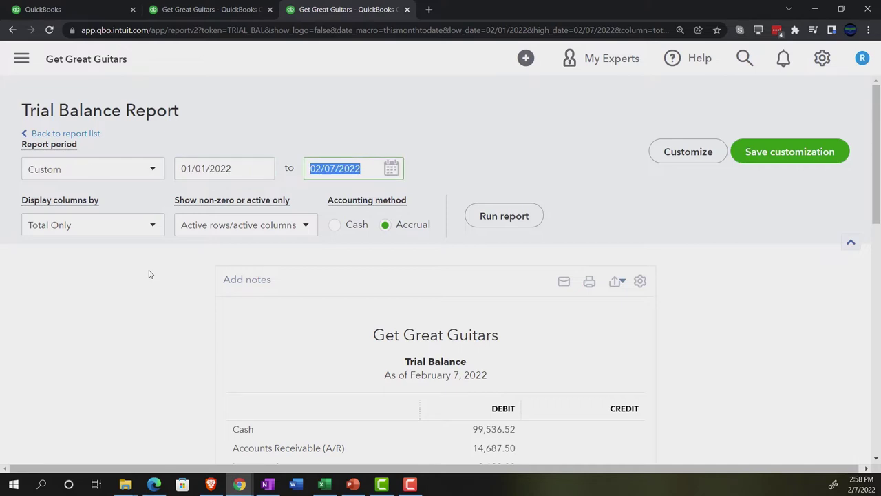
type("0")
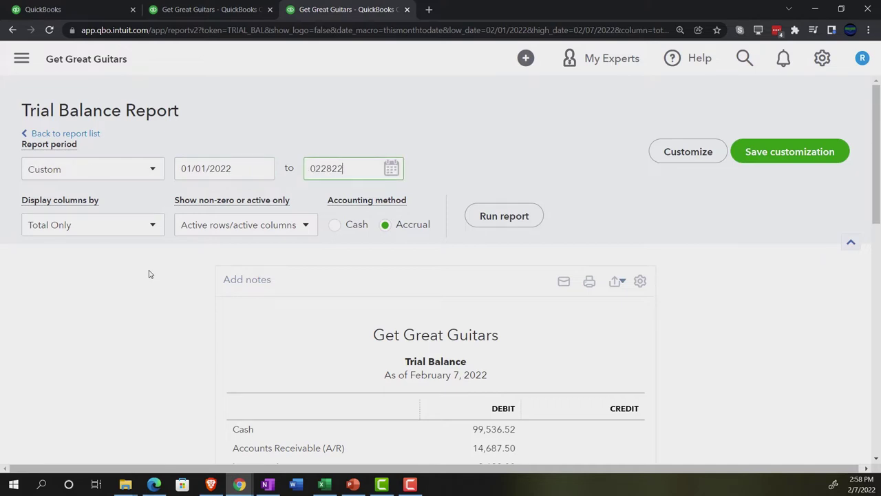
type("22822")
key("Tab")
left_click(504, 216)
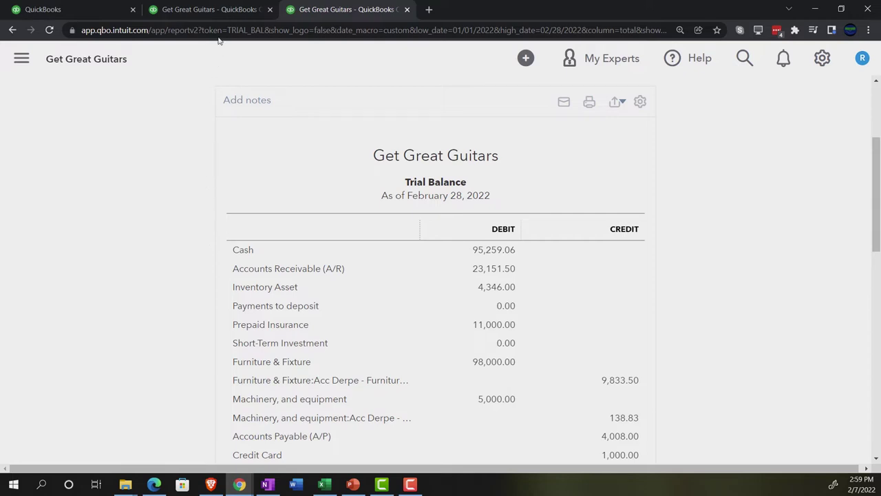
Return to the Profit and Loss report, enlarge it, and examine its period, income and cost of goods sold lines
left_click(218, 7)
key("ctrl+plus")
key("ctrl+plus")
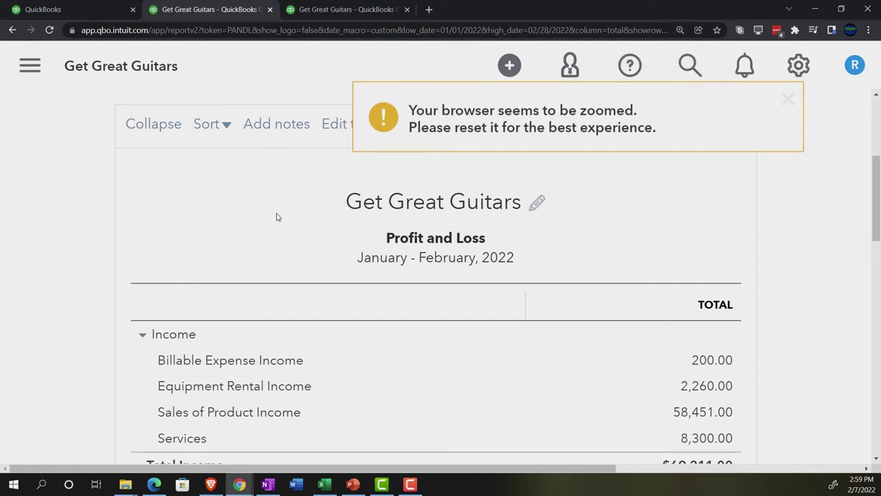
scroll(79, 271, "down", 3)
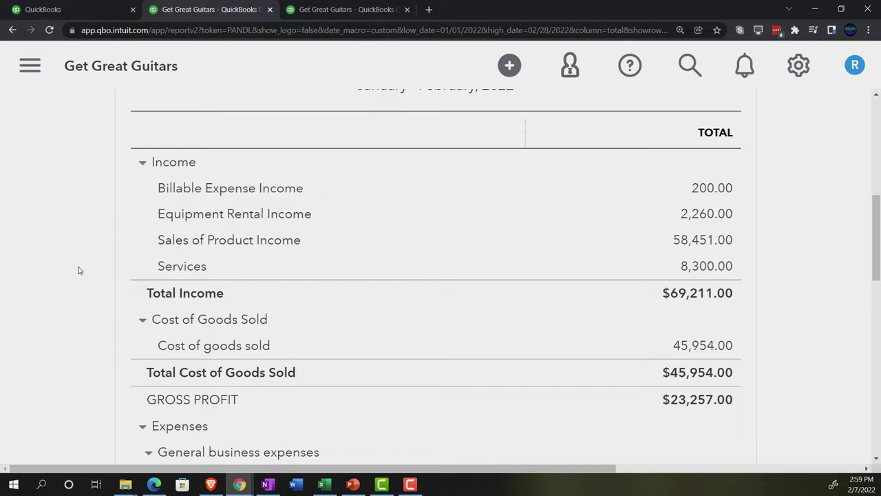
scroll(78, 271, "up", 5)
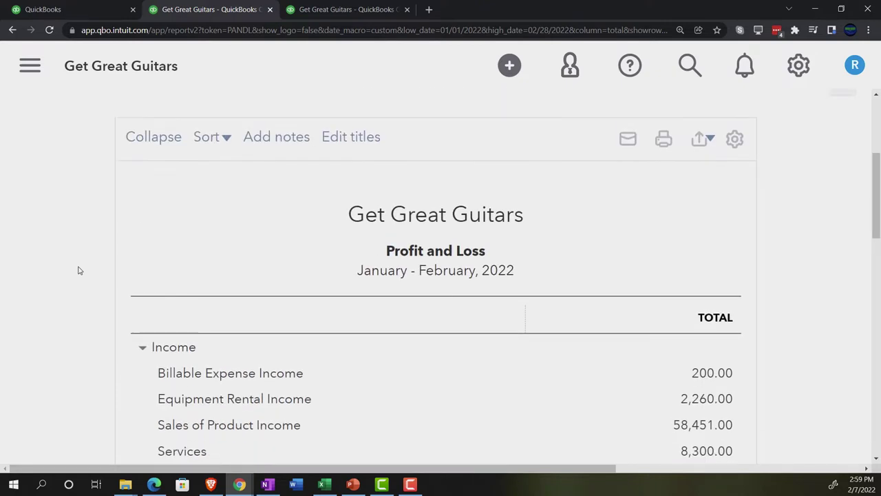
scroll(79, 271, "up", 2)
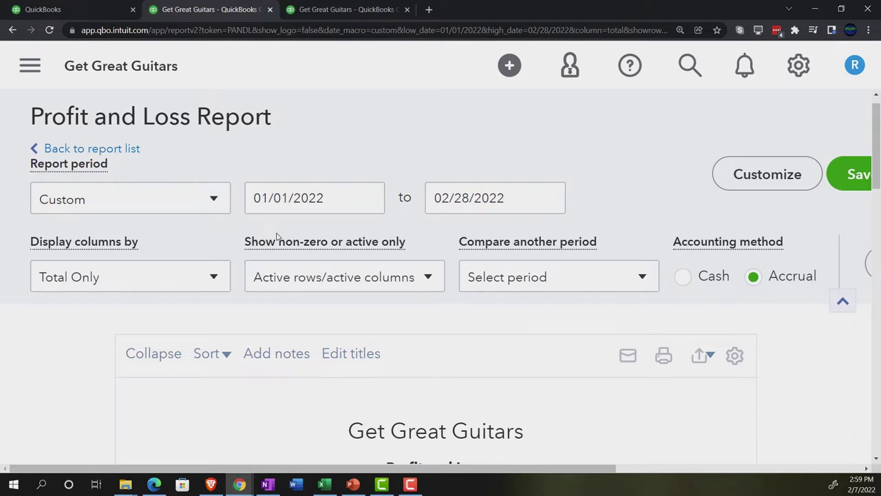
scroll(108, 359, "down", 3)
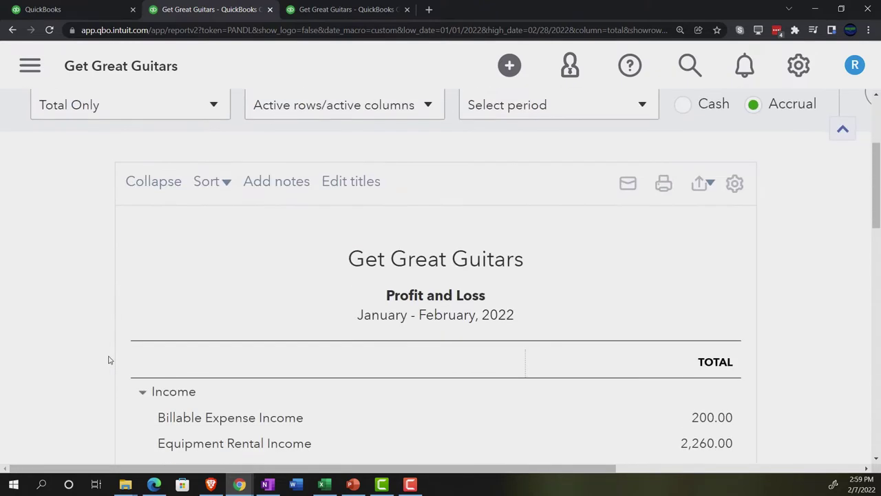
scroll(108, 359, "down", 3)
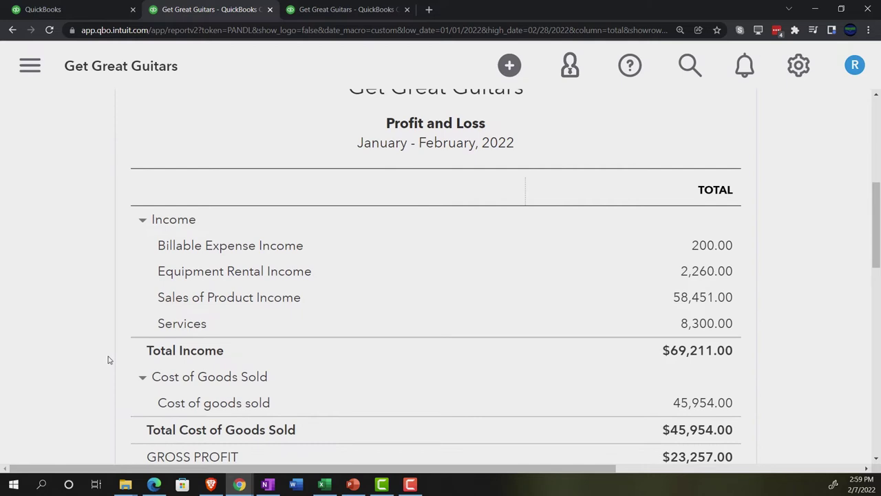
Examine the income and expense accounts on the Trial Balance report, and switch to the Budget workbook in Excel
left_click(312, 10)
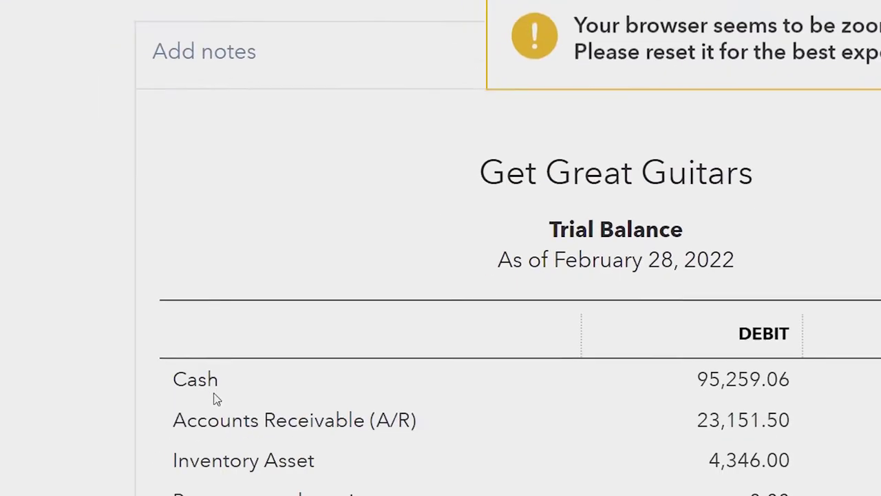
scroll(104, 449, "down", 9)
scroll(167, 363, "down", 8)
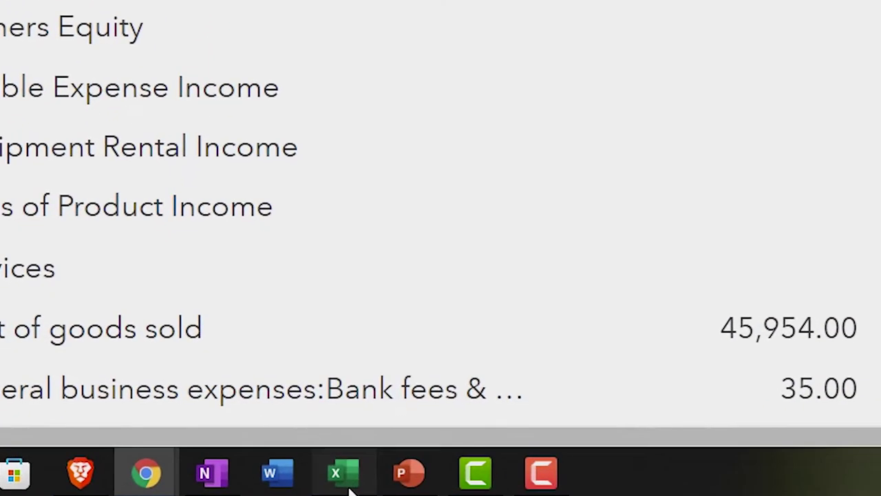
left_click(347, 486)
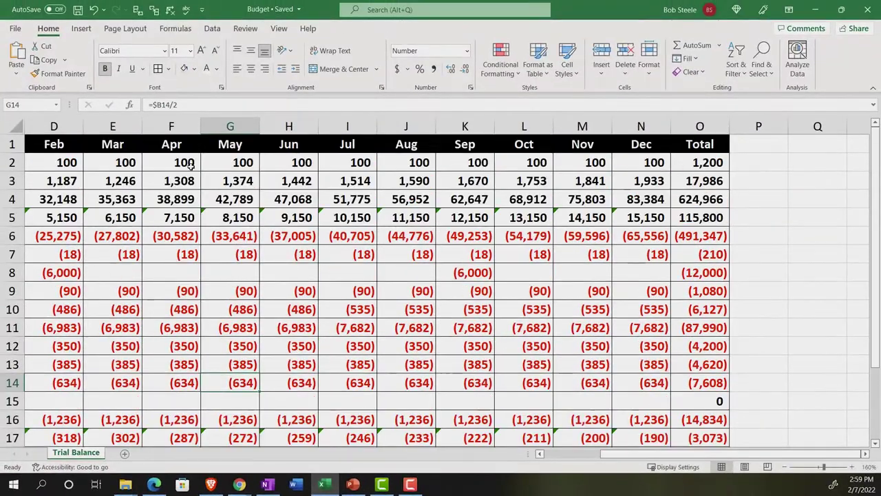
Examine the Billable Expense Income row, comparing its two-month actual in column B with the January and February budget amounts
left_click(190, 166)
key("Left")
key("Left")
key("Left")
key("Left")
key("Left")
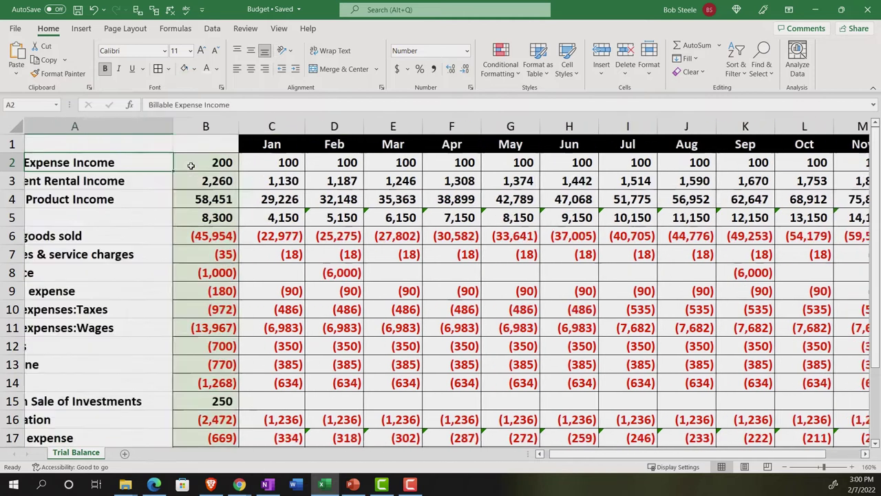
key("Right")
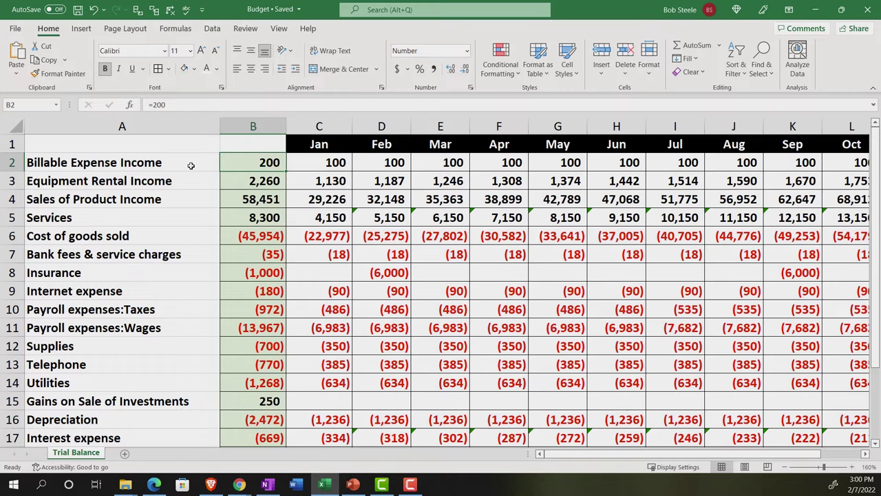
key("Right")
key("Right")
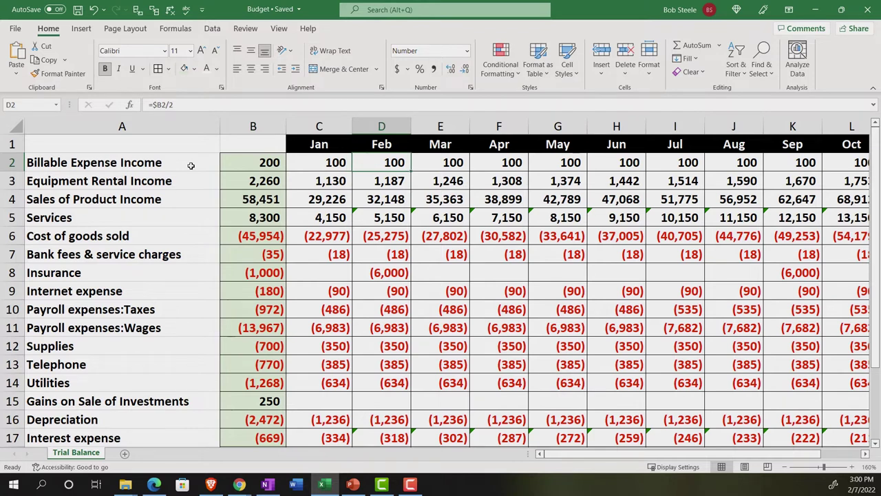
Examine the actual amounts in column B down to Services, and the January budget amount for Services
key("Left")
key("Left")
key("Down")
key("Down")
key("Down")
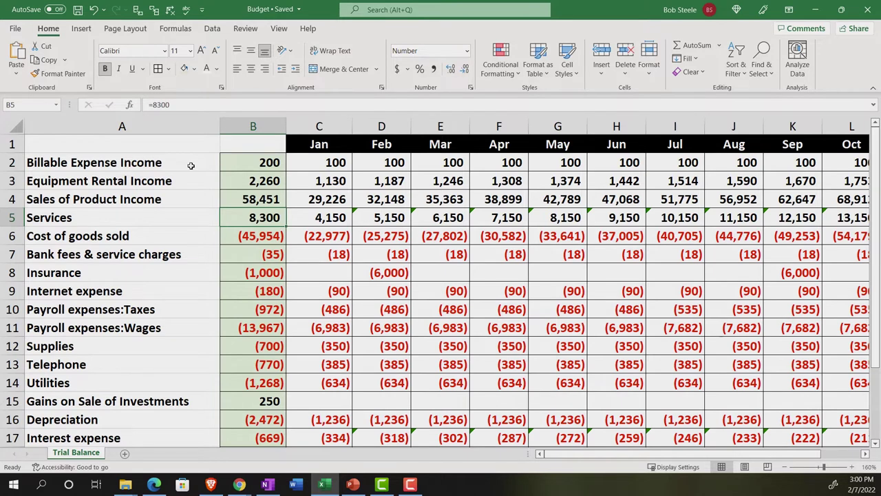
key("Right")
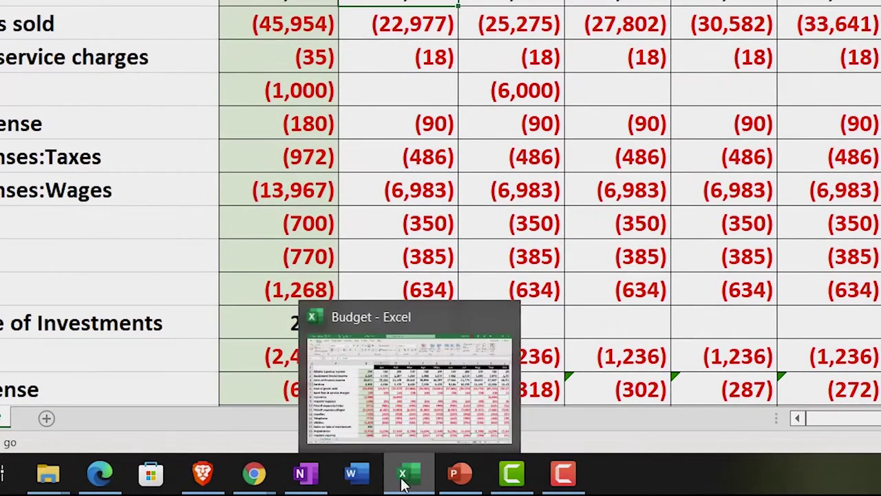
Switch to the QuickBooks home page in Chrome, set the page zoom to 100%, open Budgeting and start adding a new budget
left_click(403, 484)
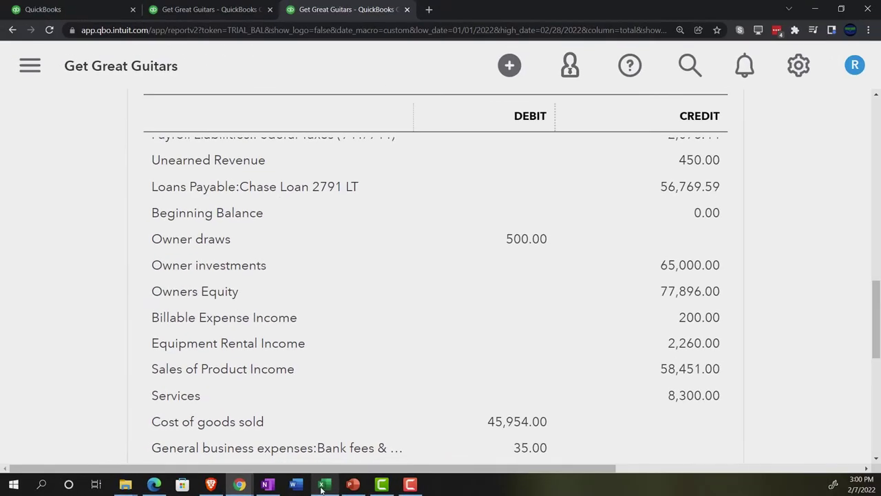
left_click(93, 10)
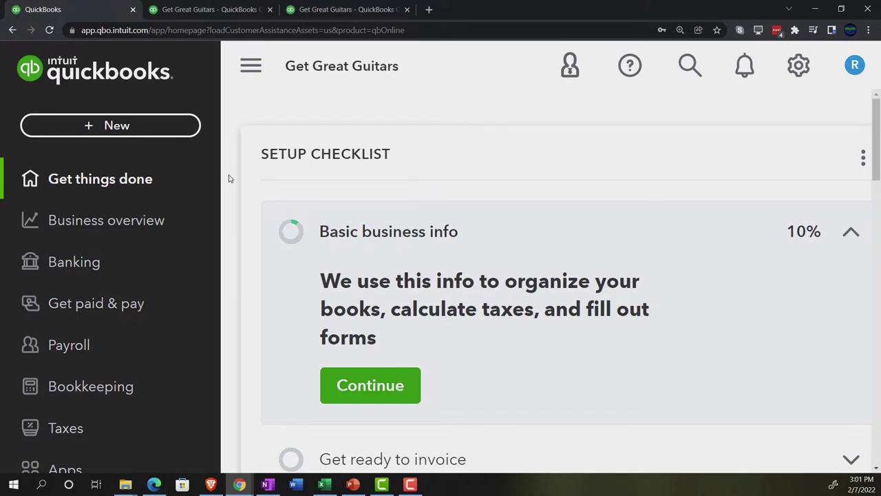
key("ctrl+minus")
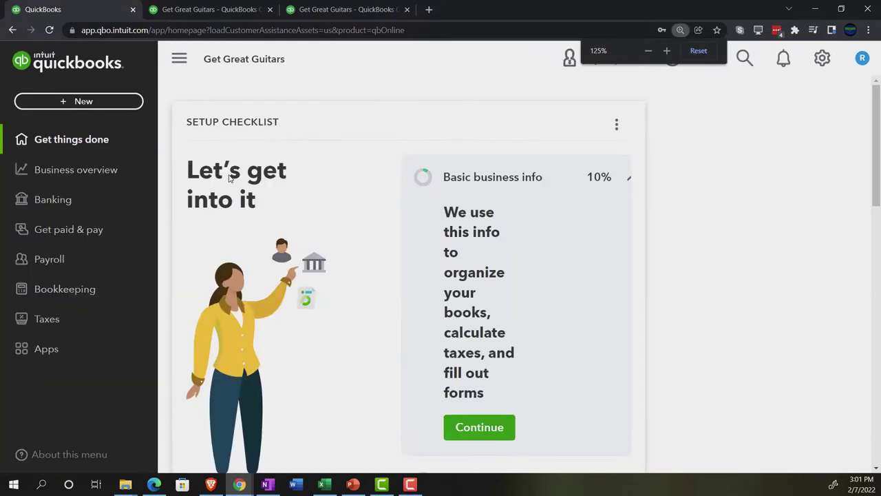
key("ctrl+minus")
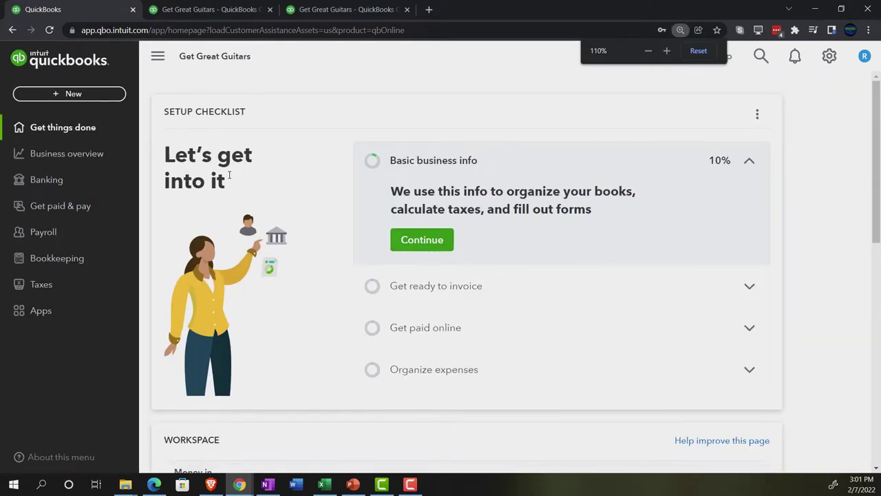
key("ctrl+minus")
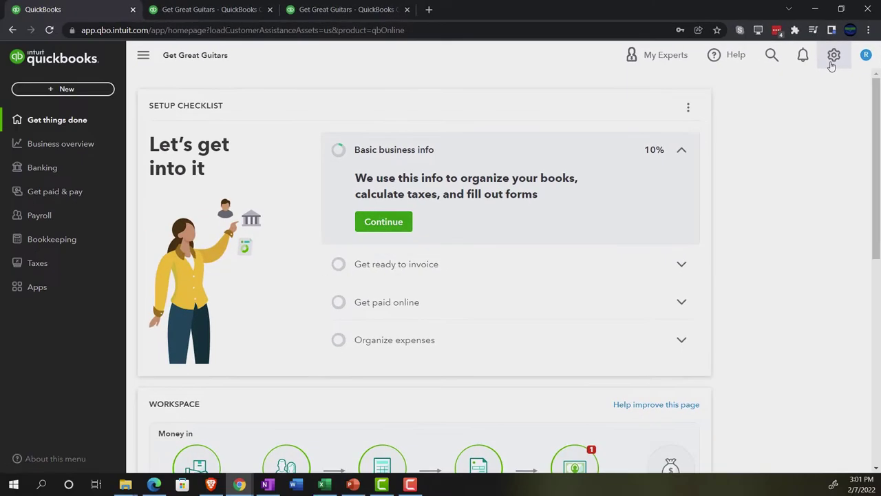
left_click(832, 62)
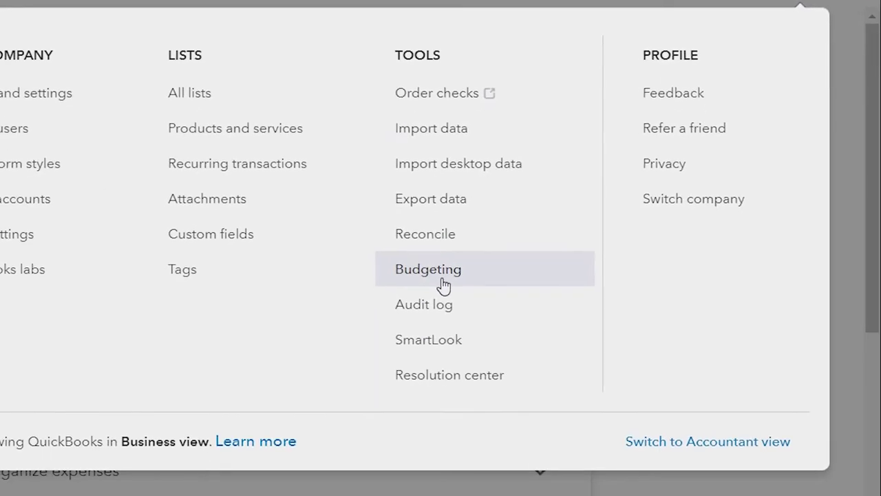
left_click(443, 286)
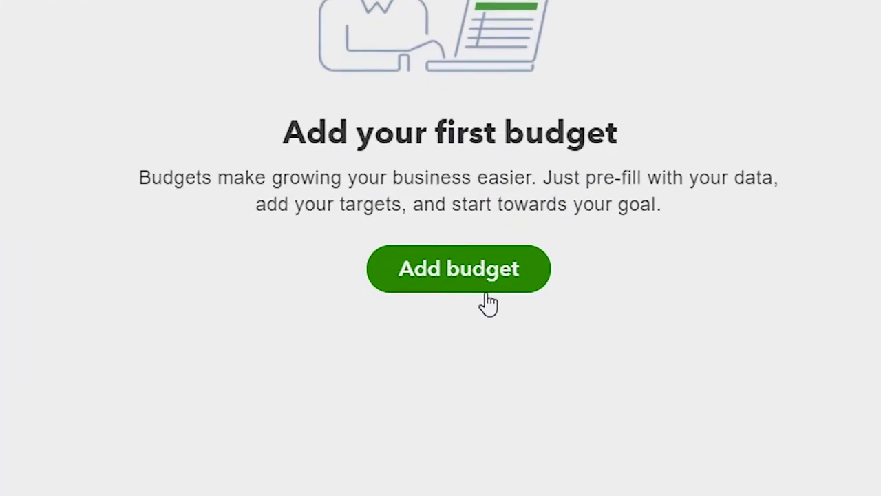
left_click(477, 289)
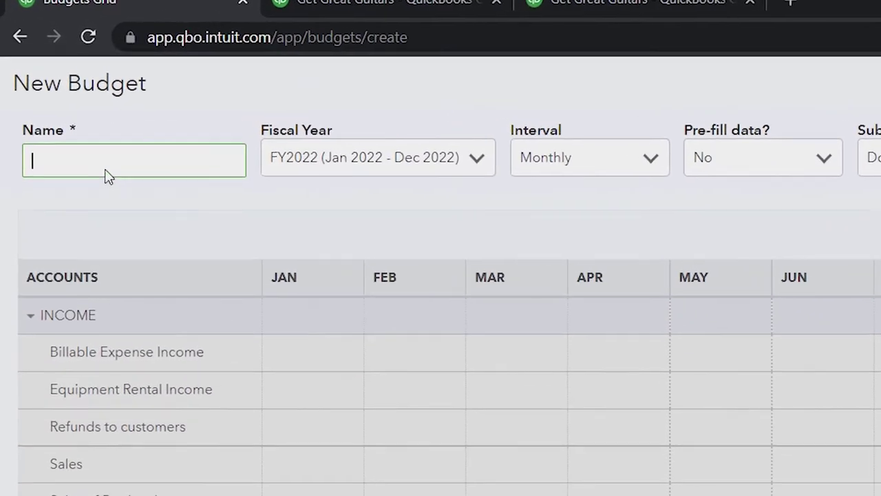
Name the new budget "Budget 1" and set its fiscal year to FY2022 (Jan 2022 - Dec 2022)
type("Bu")
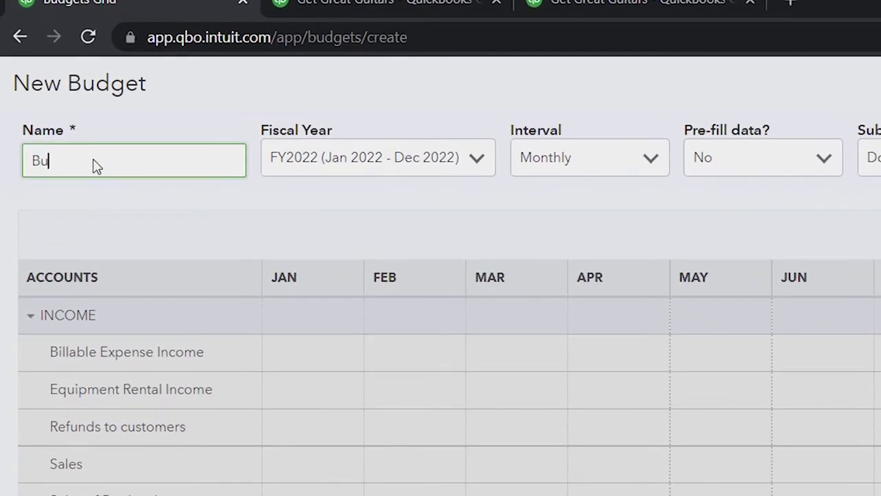
type("dget 1")
key("Tab")
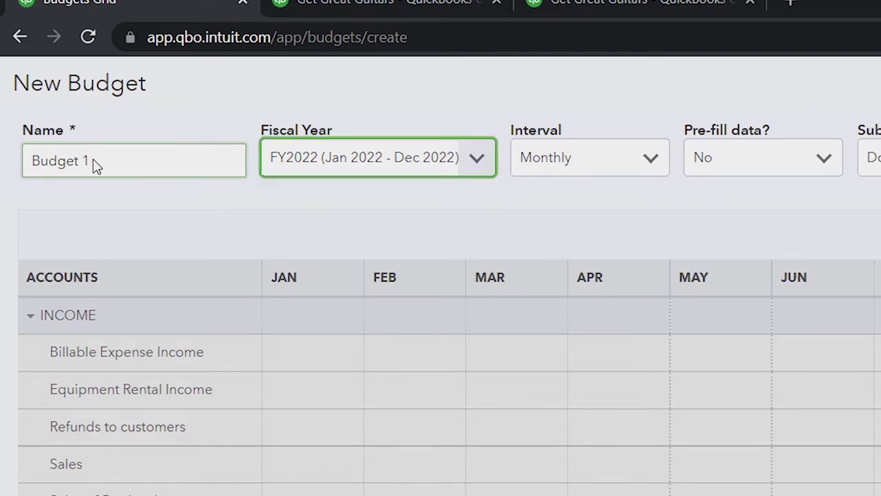
left_click(486, 162)
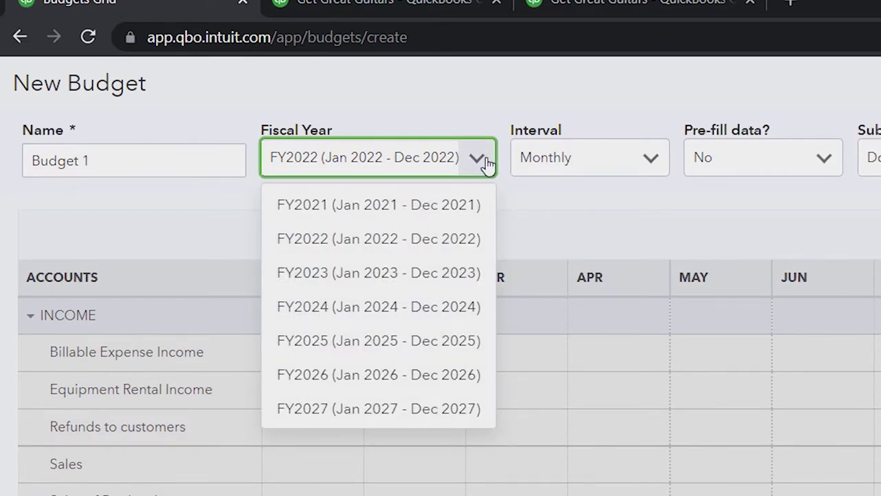
left_click(354, 252)
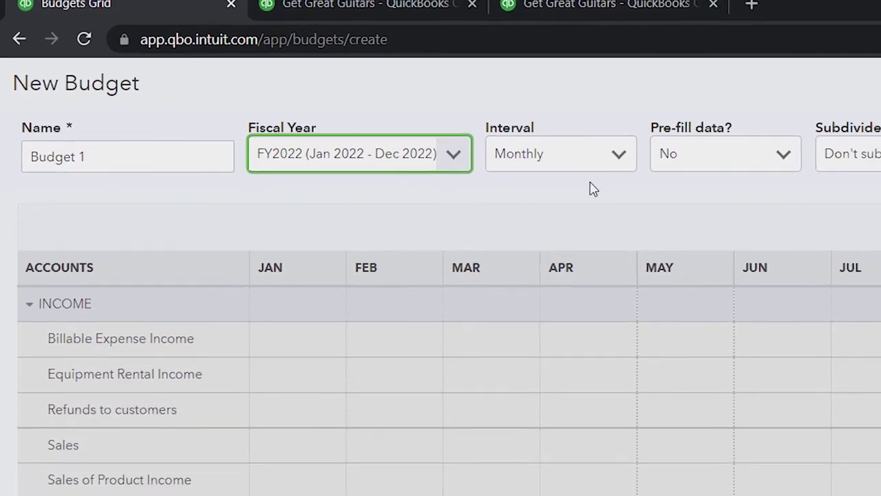
Preview the Quarterly and Yearly budget intervals, and return the interval to Monthly
left_click(602, 165)
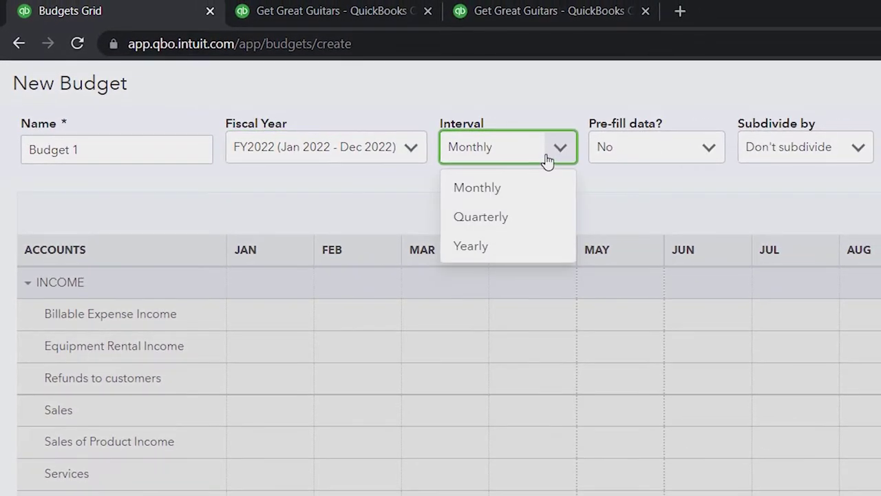
left_click(540, 179)
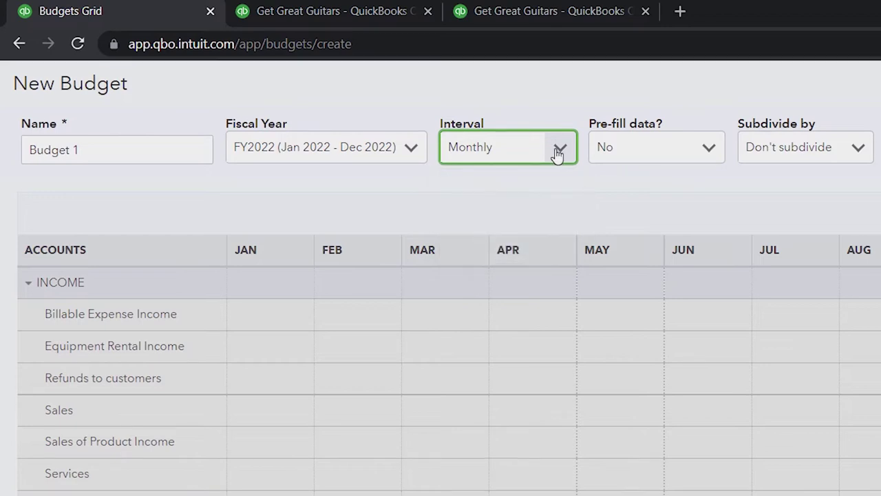
left_click(557, 151)
left_click(531, 217)
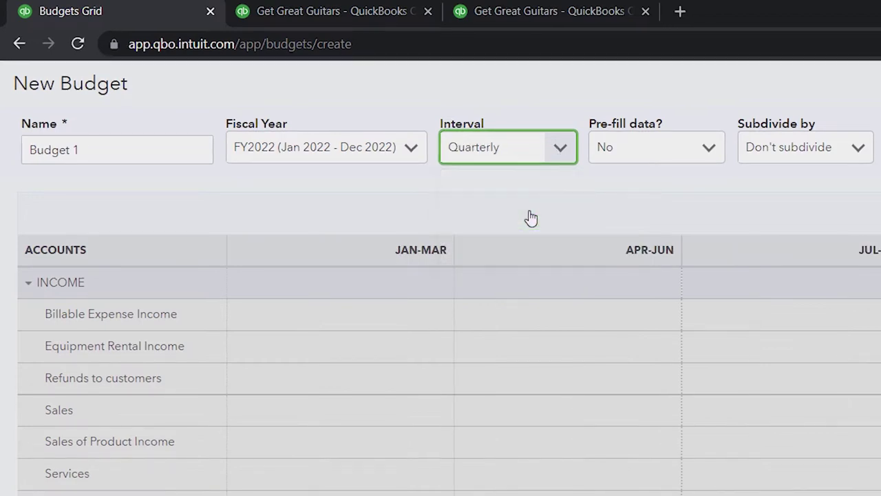
left_click(558, 153)
left_click(520, 256)
left_click(554, 155)
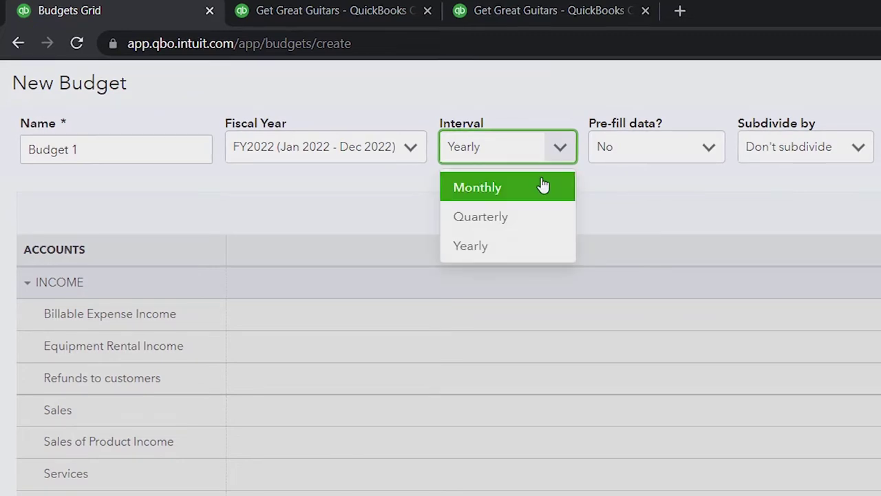
left_click(554, 186)
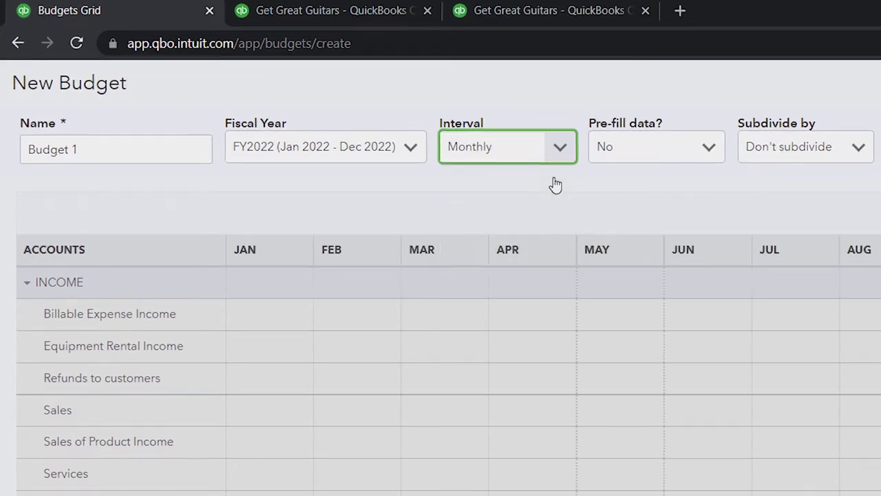
Preview the budget pre-filled with 2022 and 2021 actual data, and set the pre-fill option back to No
left_click(708, 146)
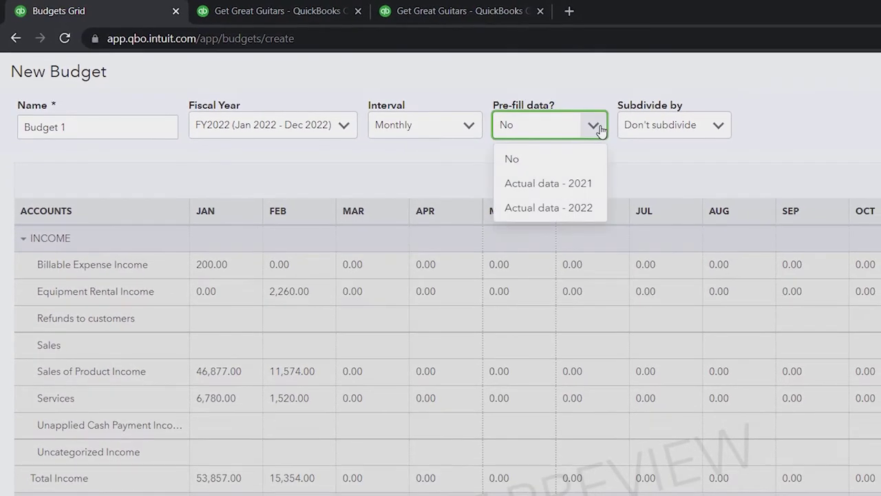
left_click(548, 206)
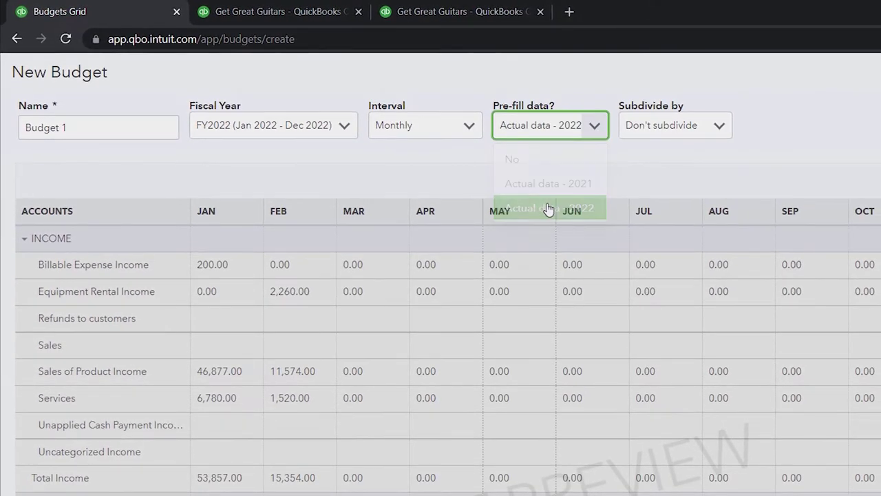
left_click(592, 138)
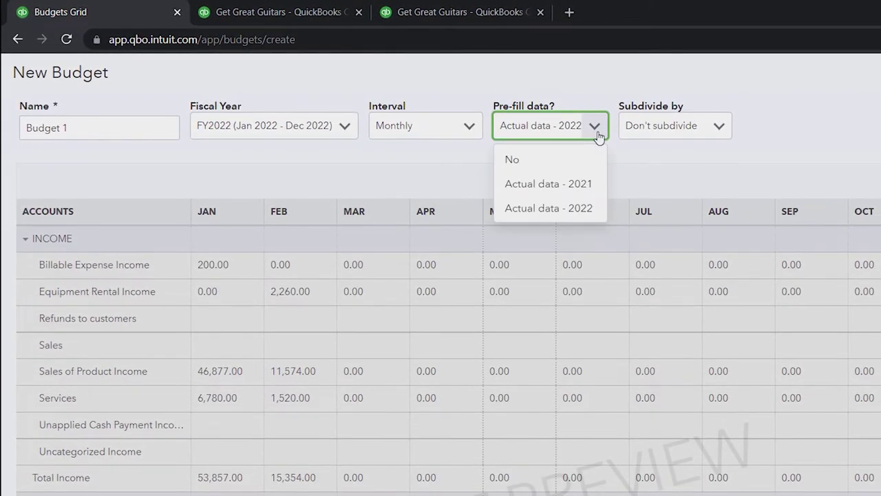
left_click(577, 185)
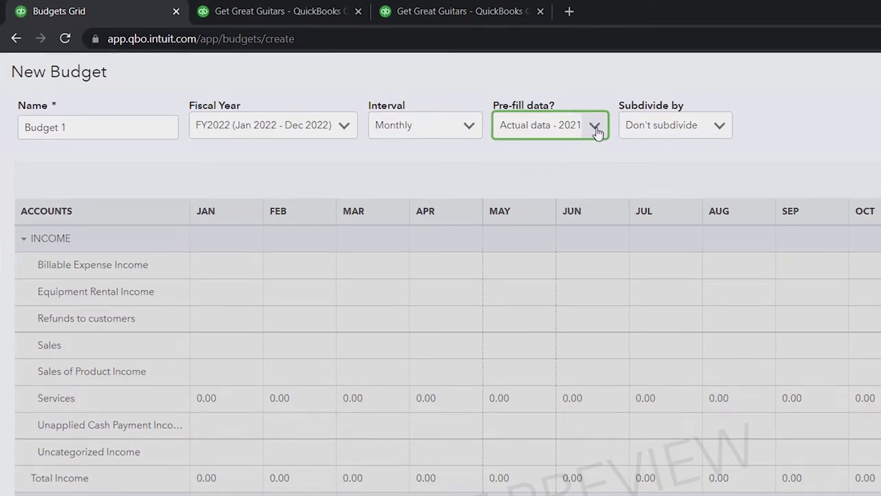
left_click(596, 131)
left_click(563, 159)
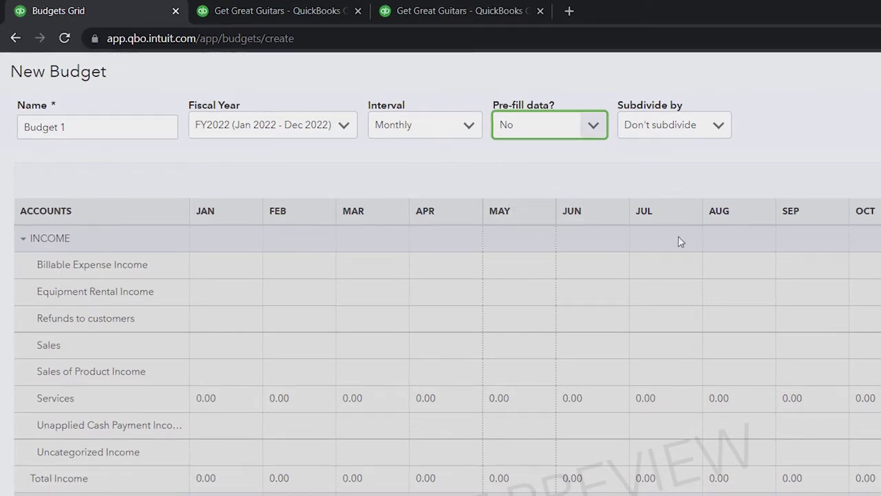
Check the subdivide options, keep "Don't subdivide", and continue to the budget entry grid
left_click(722, 131)
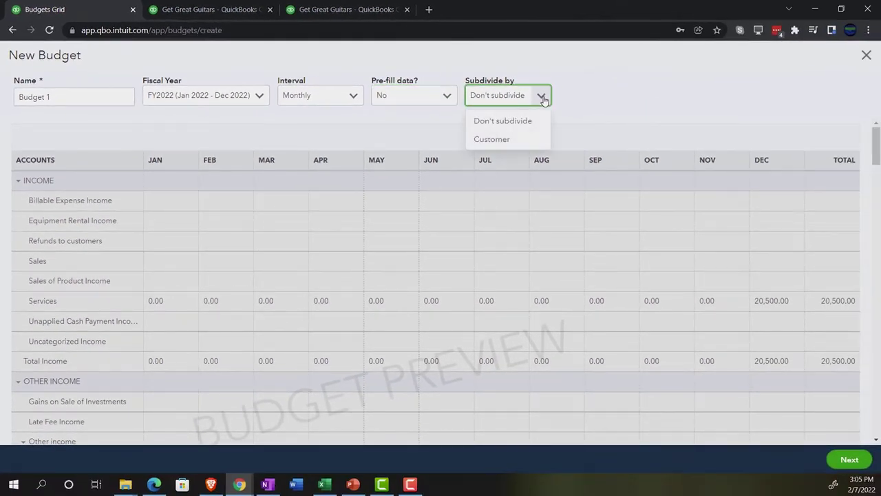
left_click(543, 100)
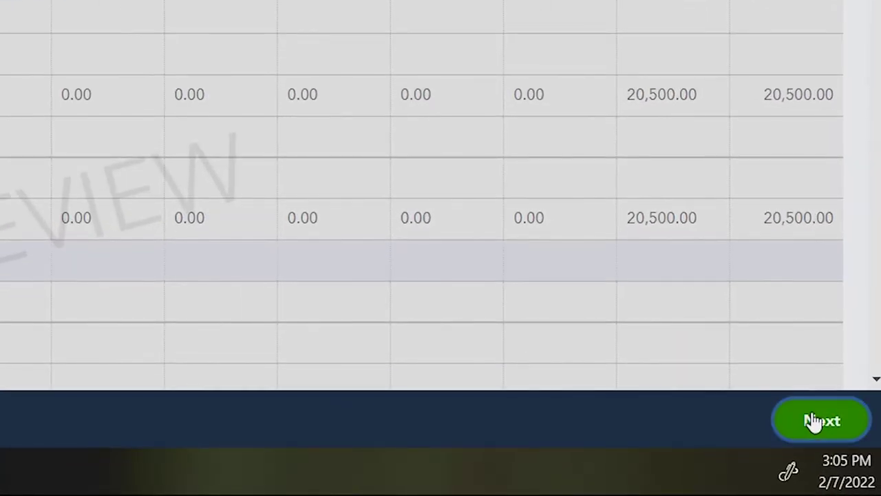
left_click(814, 422)
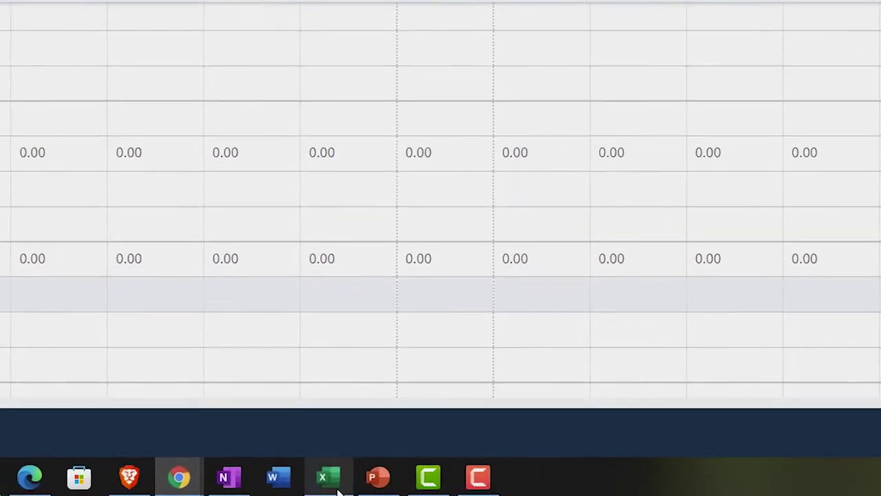
Check January Billable Expense Income in the Excel budget, enter 100 for it in QuickBooks, copy it across all months, and return to Excel
left_click(324, 484)
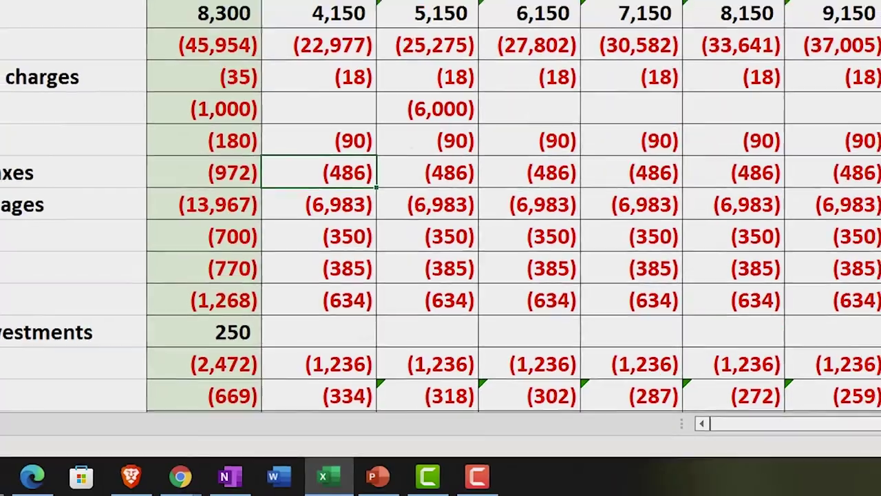
left_click(338, 98)
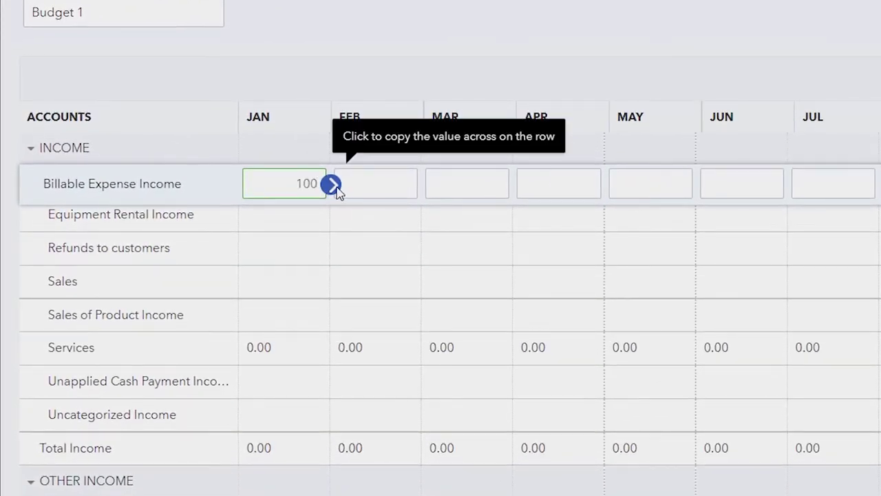
left_click(333, 185)
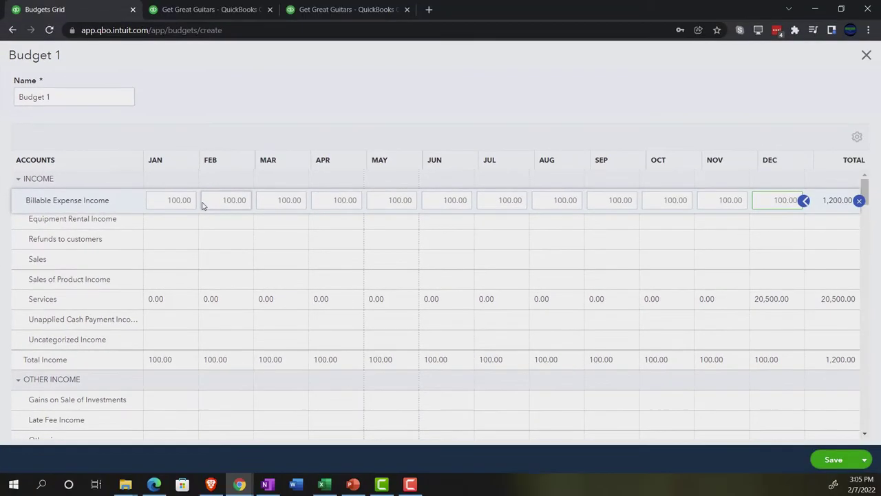
scroll(219, 266, "down", 1)
scroll(220, 268, "up", 1)
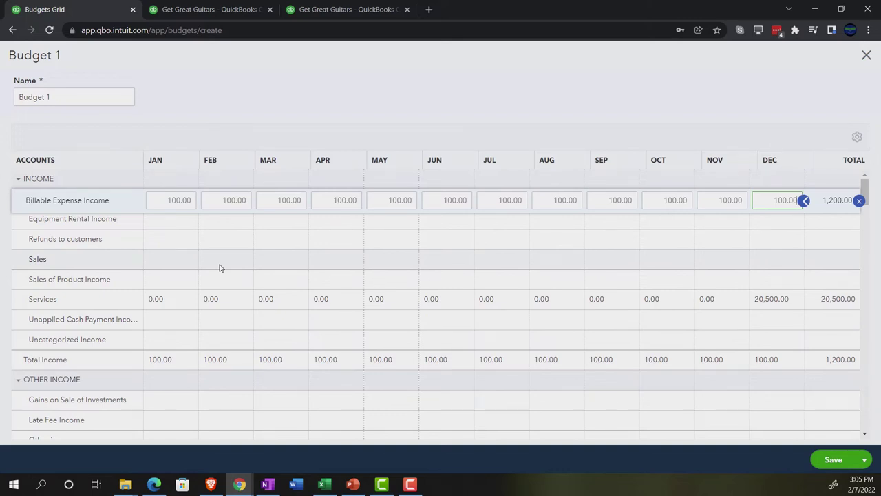
left_click(322, 485)
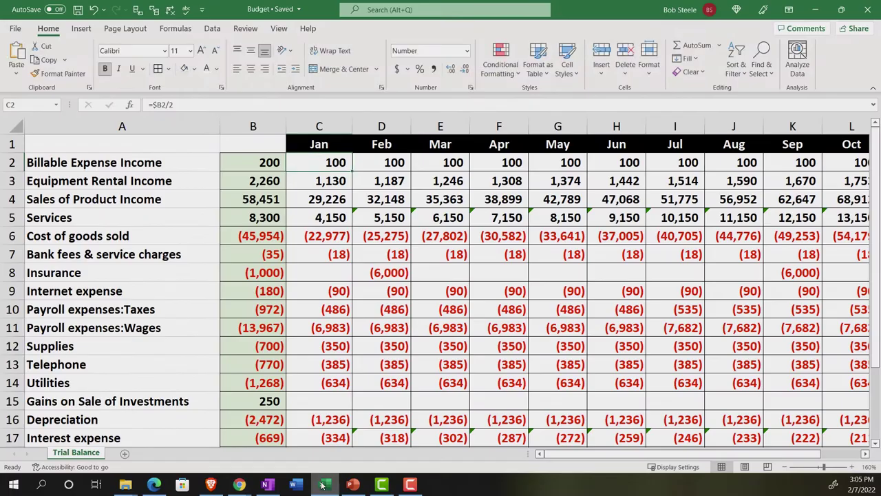
Fill the Billable Expense Income label cell in the Excel budget with the standard light green
left_click(146, 162)
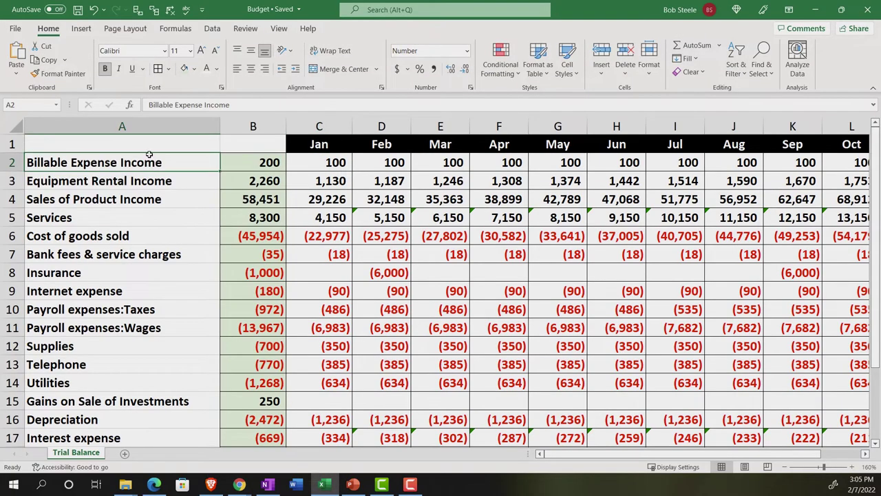
left_click(195, 69)
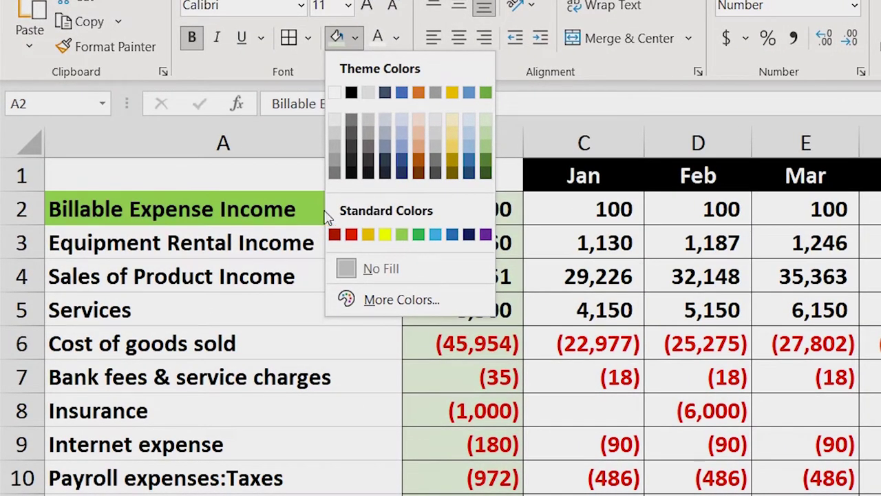
left_click(402, 235)
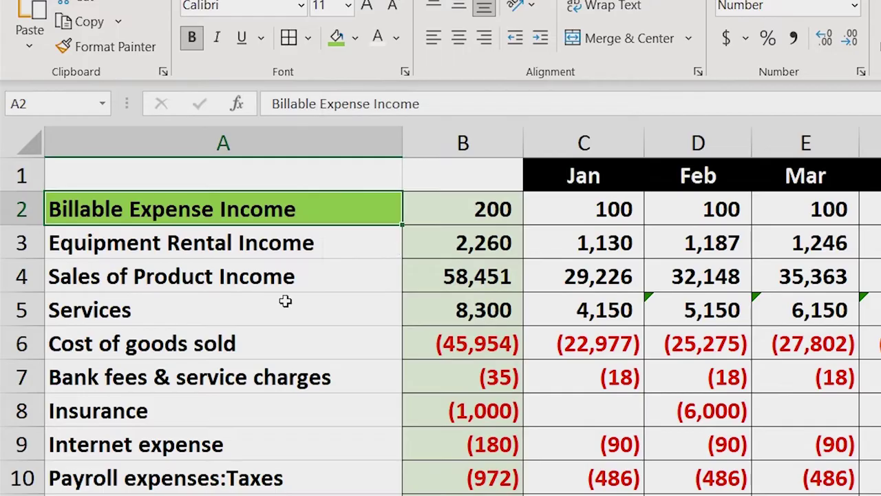
left_click(269, 302)
Select the Equipment Rental Income row label in Excel, and enter 1130 for its January amount in the QuickBooks budget
left_click(240, 242)
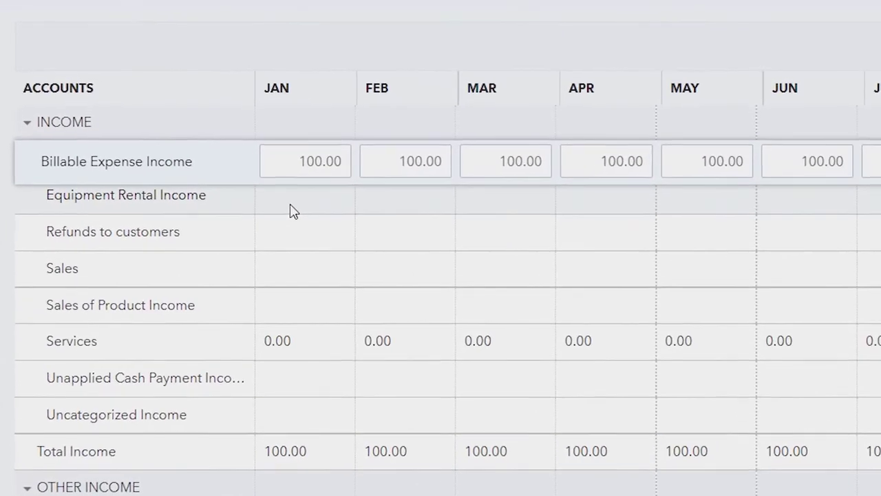
left_click(172, 226)
type("1130")
key("Tab")
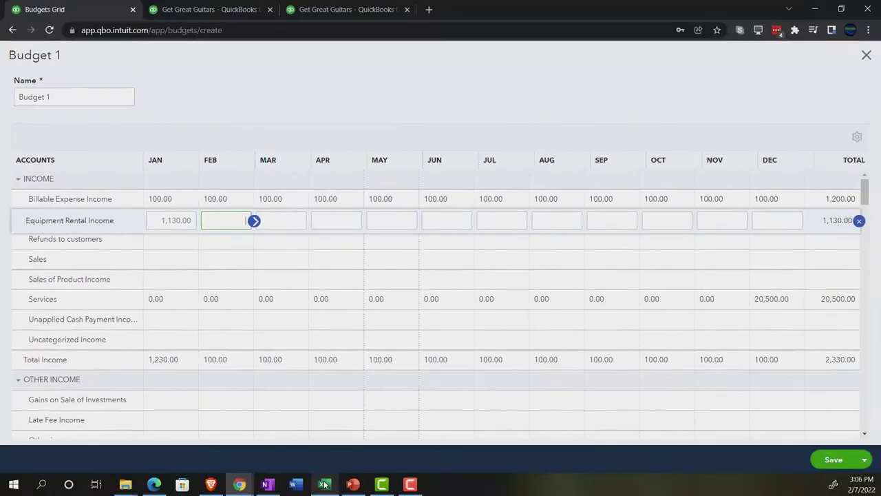
left_click(323, 484)
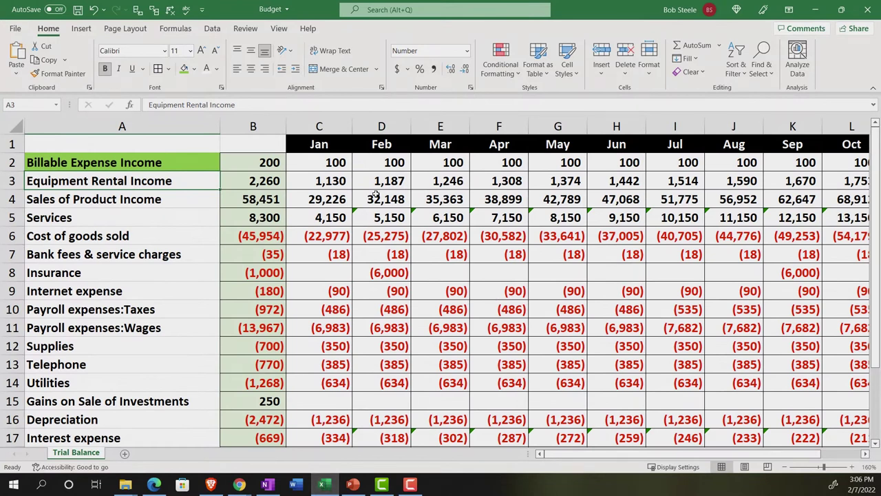
left_click(323, 484)
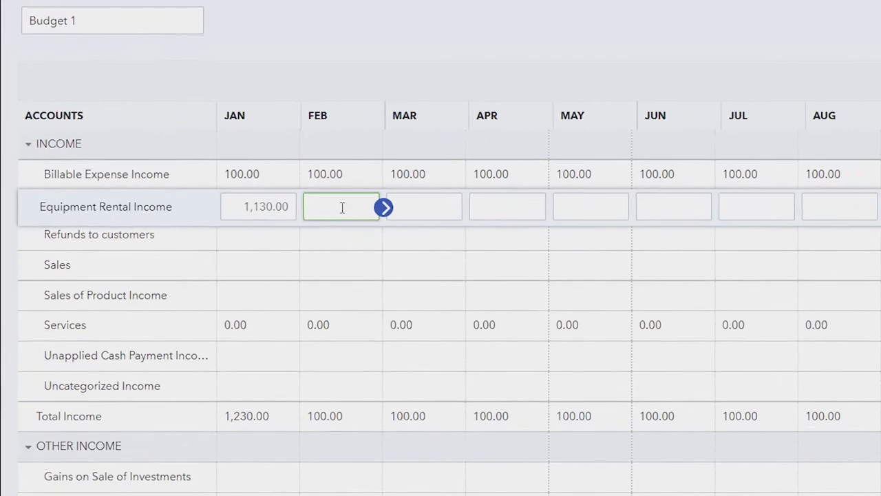
type("-")
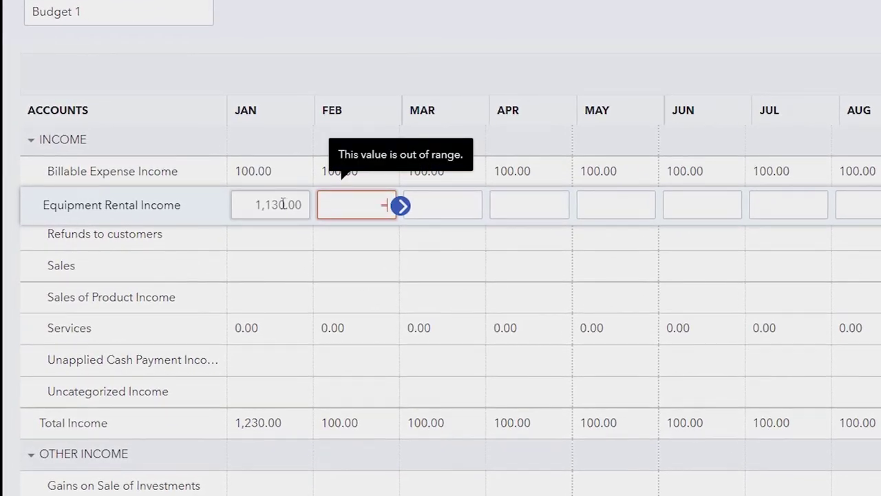
left_click(283, 204)
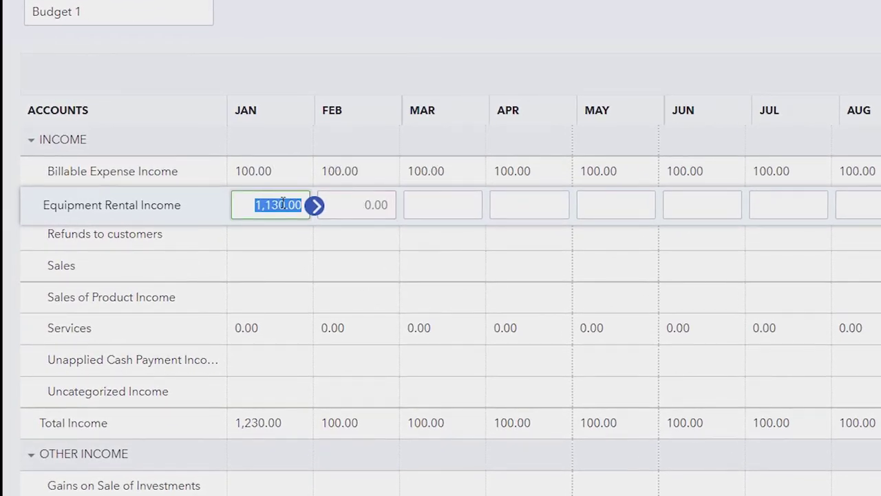
left_click(351, 204)
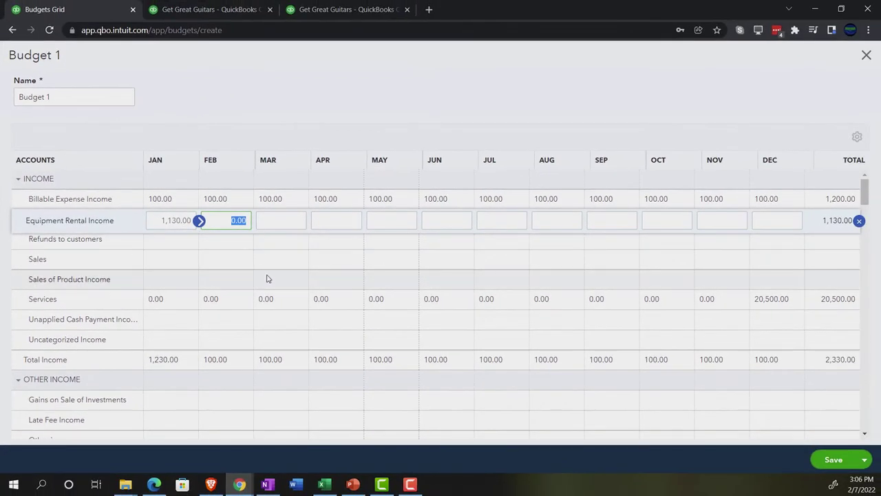
Check February Equipment Rental Income in the Excel budget and enter 1,187 for it in QuickBooks
left_click(325, 484)
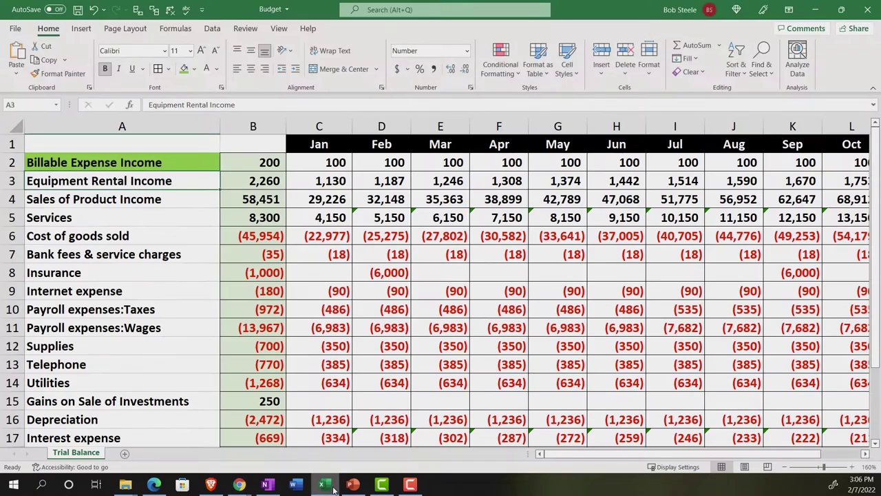
left_click(394, 181)
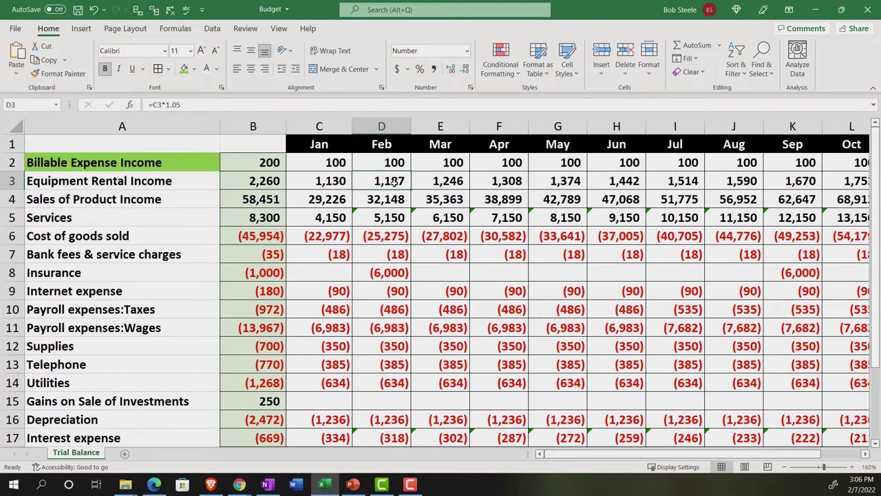
left_click(331, 485)
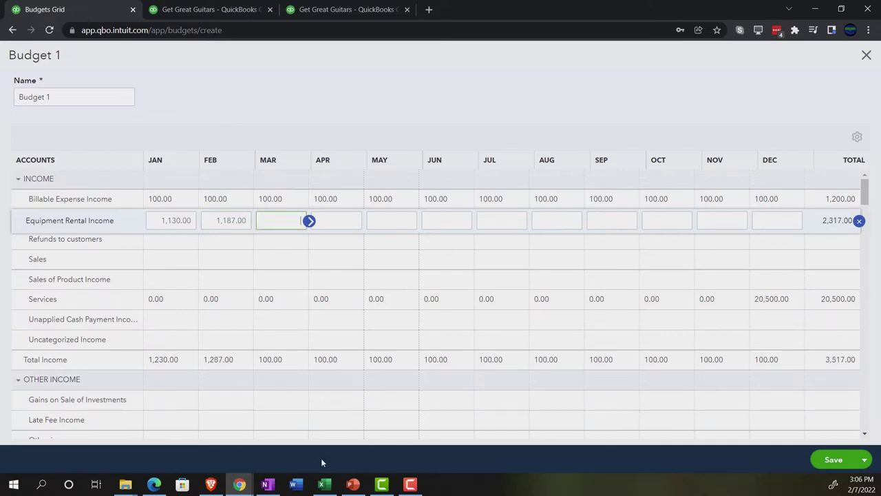
Enter March to December Equipment Rental Income from Excel: 1,246, 1,308, 1,374, 1,442, 1,514, 1,590, 1,670, 1,753, 1,841 and 1,933
left_click(325, 484)
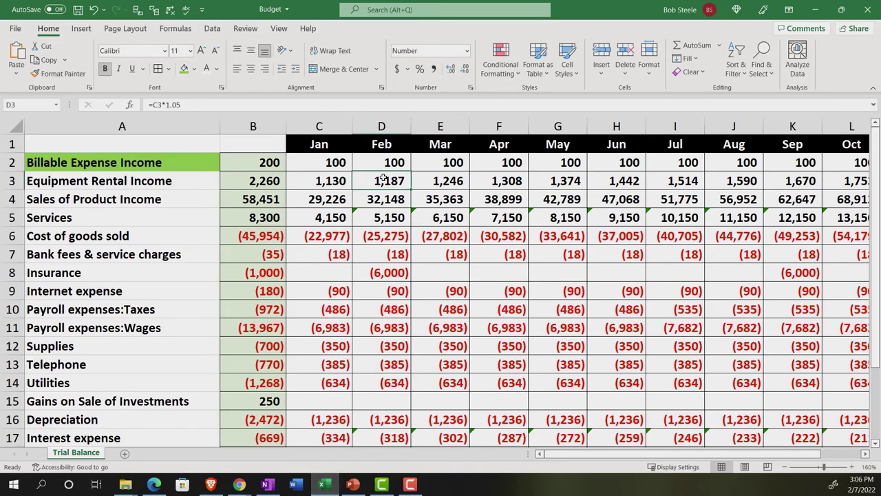
left_click(441, 180)
left_click(325, 485)
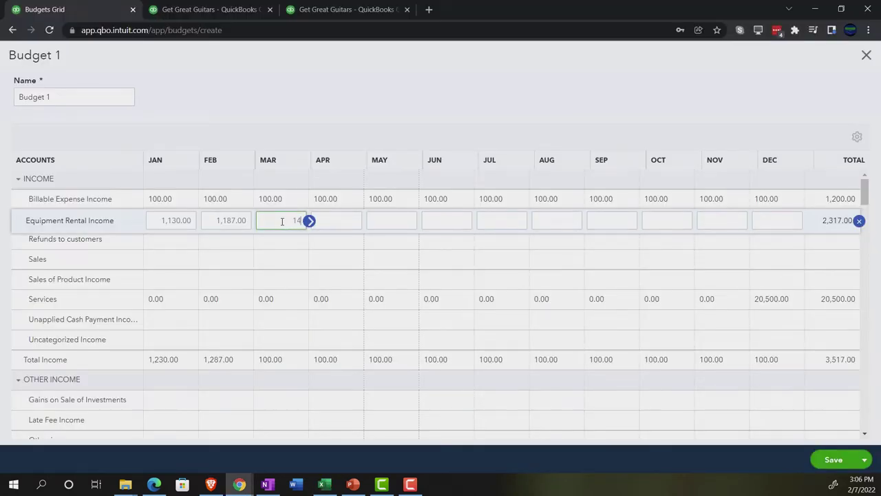
key("Tab")
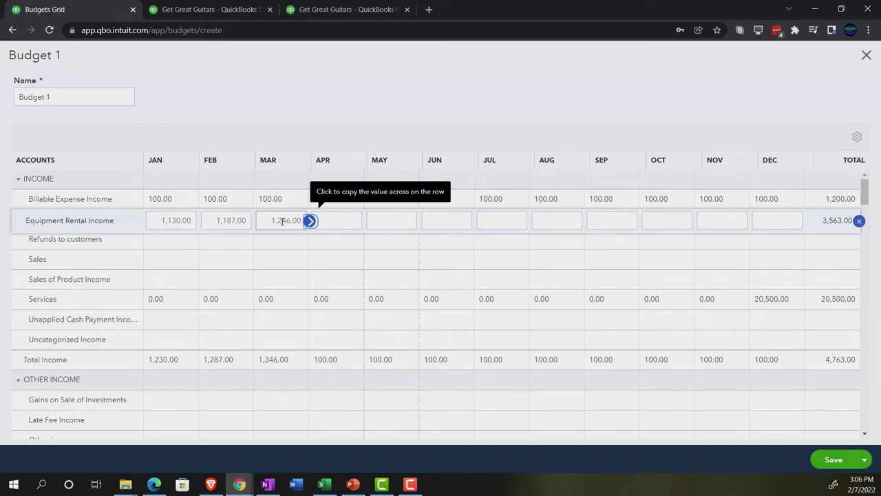
key("Return")
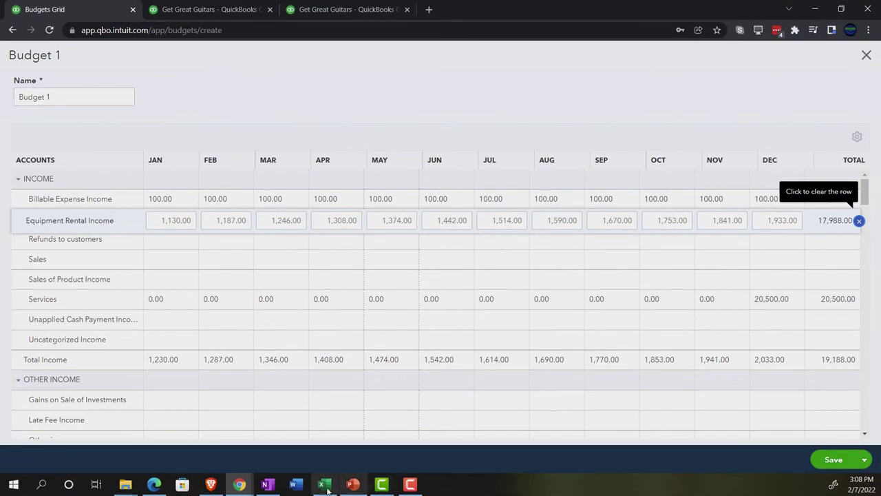
Check the yearly total of Equipment Rental Income in the Excel budget, and fill its label cell light green
left_click(321, 484)
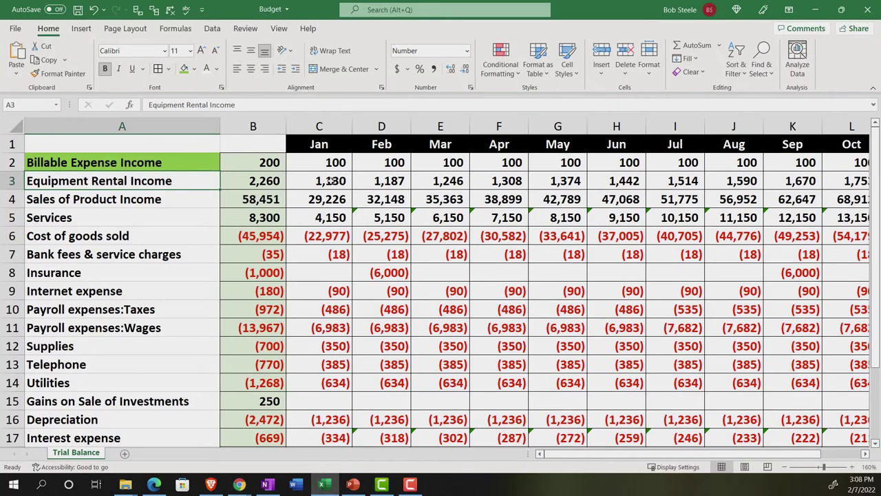
left_click(341, 182)
key("ctrl+Right")
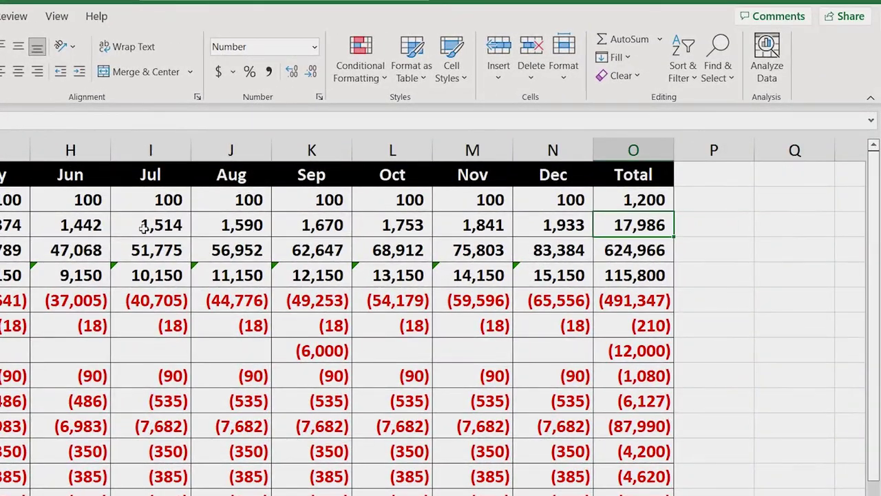
key("Left")
key("Left")
key("Left")
key("ctrl+Left")
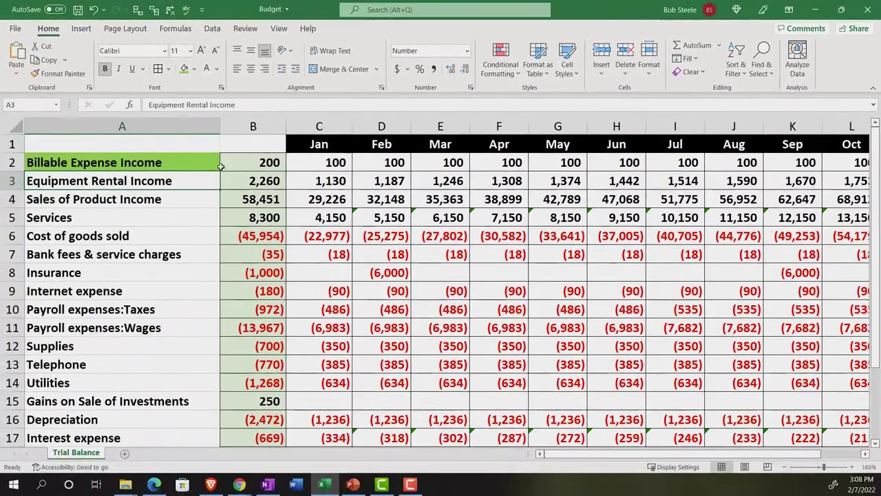
left_click(184, 69)
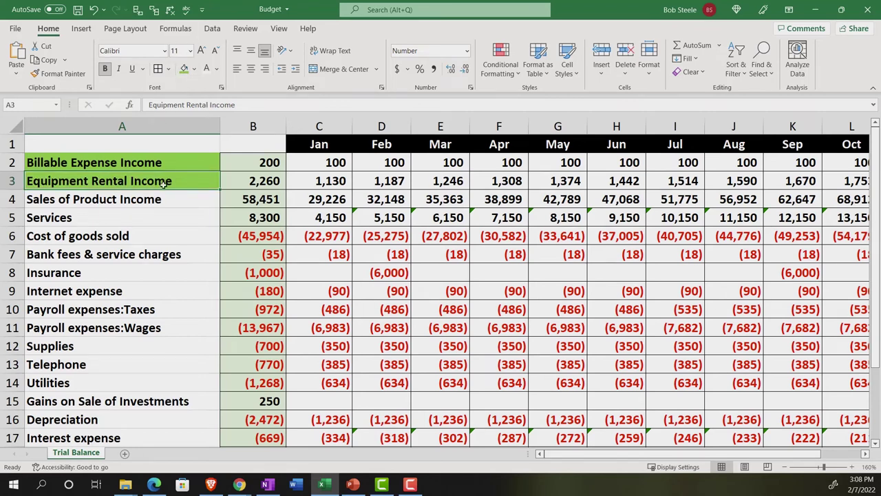
Check January Sales of Product Income in the Excel budget and enter 29,226 for it in QuickBooks
left_click(163, 199)
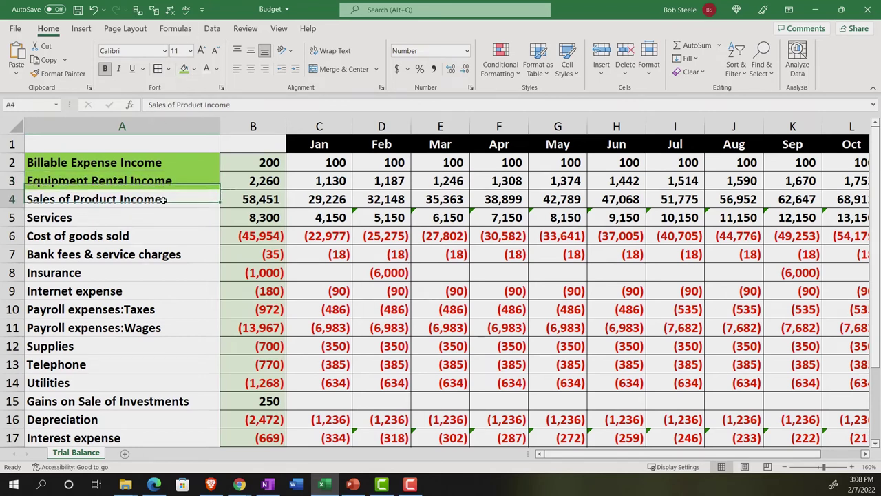
left_click(323, 201)
left_click(323, 484)
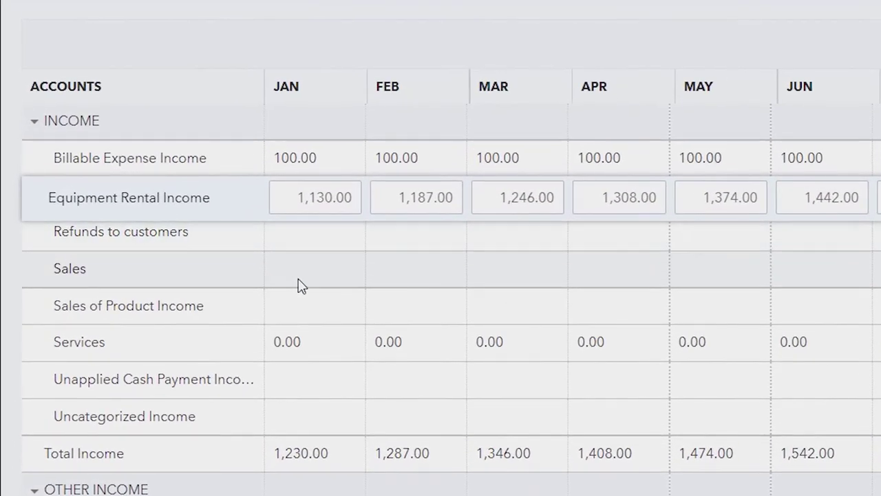
left_click(305, 308)
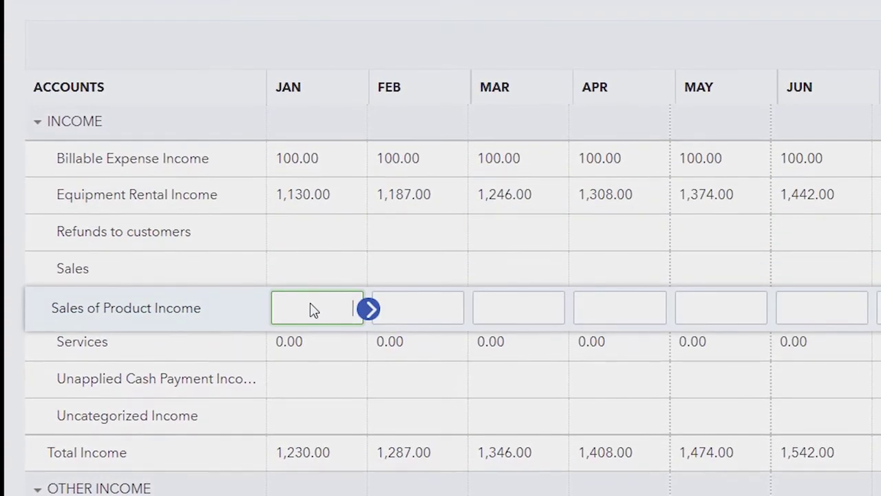
key("Tab")
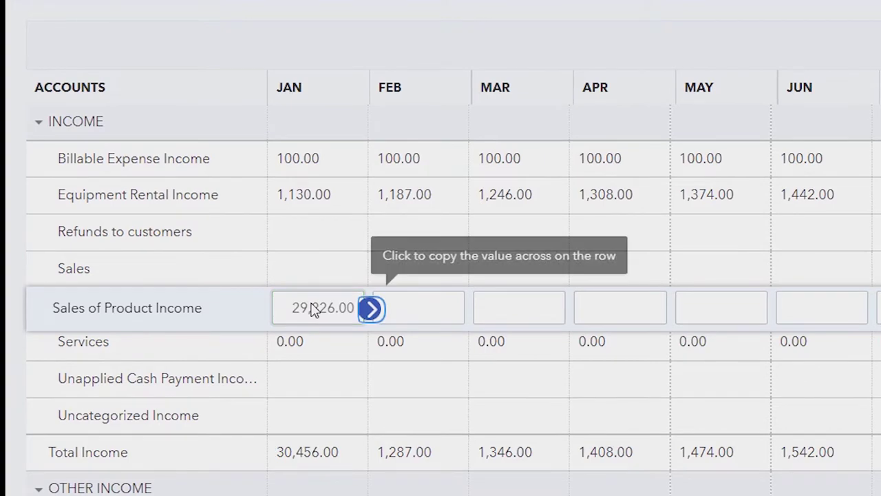
Check February Sales of Product Income in the Excel budget and enter 32,148 for it in QuickBooks
scroll(200, 441, "down", 1)
scroll(196, 453, "down", 4)
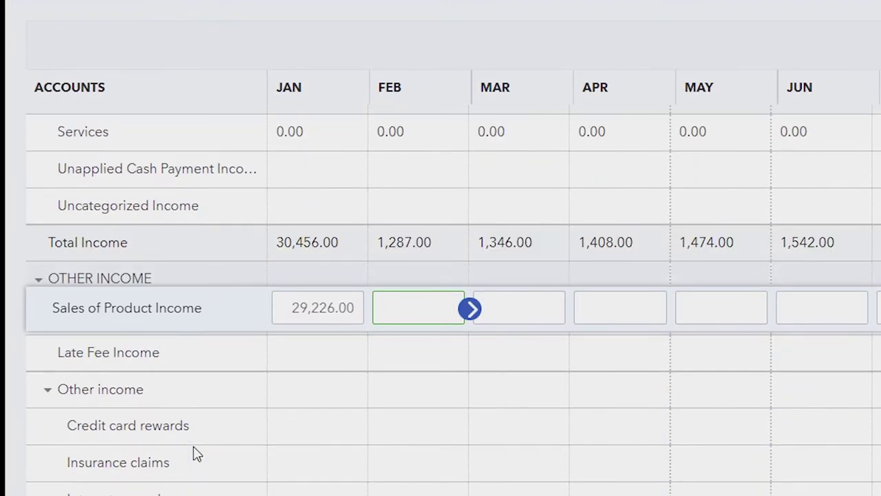
scroll(196, 453, "up", 4)
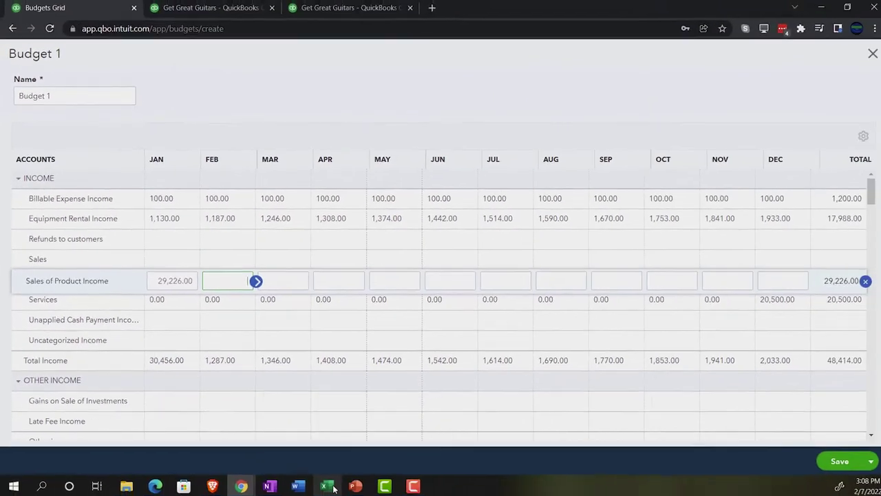
left_click(333, 488)
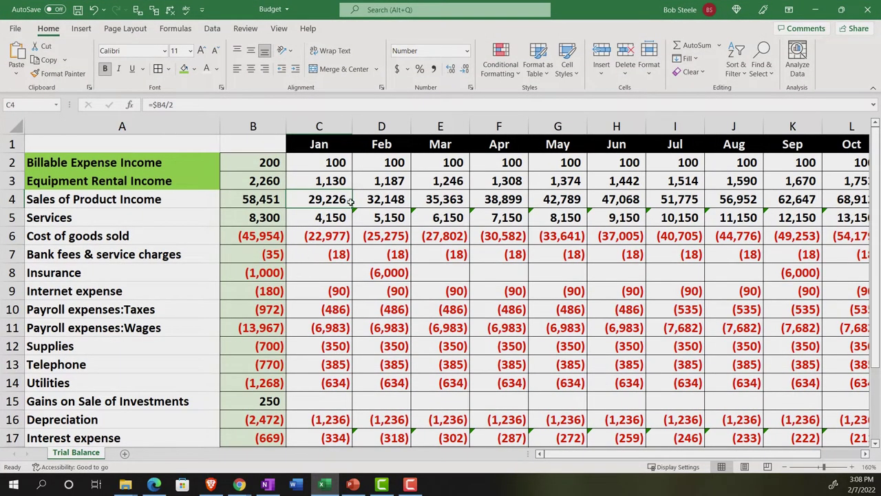
left_click(372, 201)
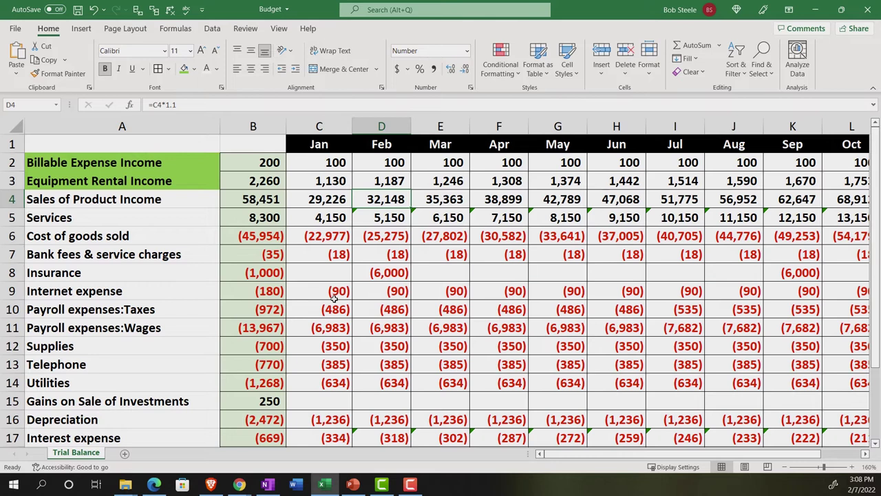
mouse_move(324, 487)
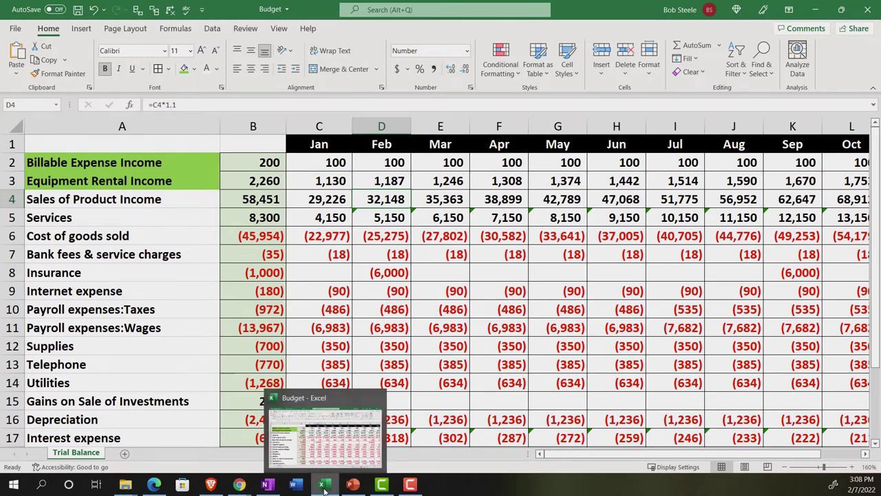
left_click(324, 487)
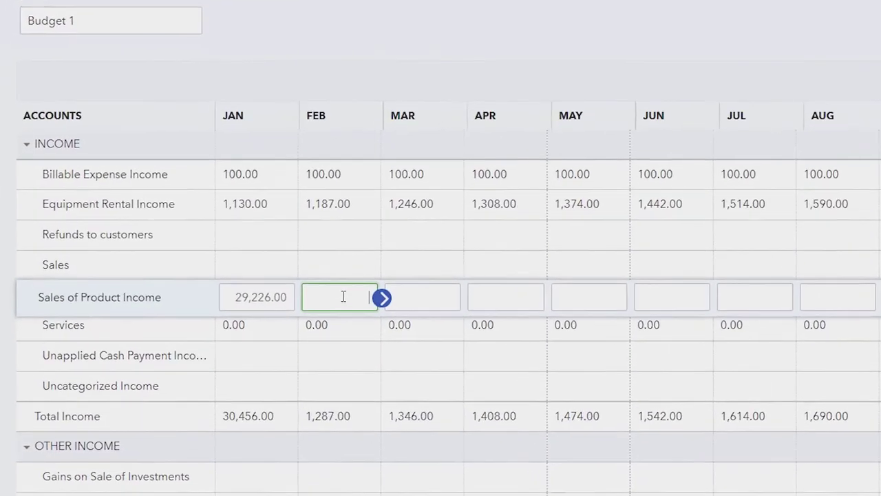
type("32,14")
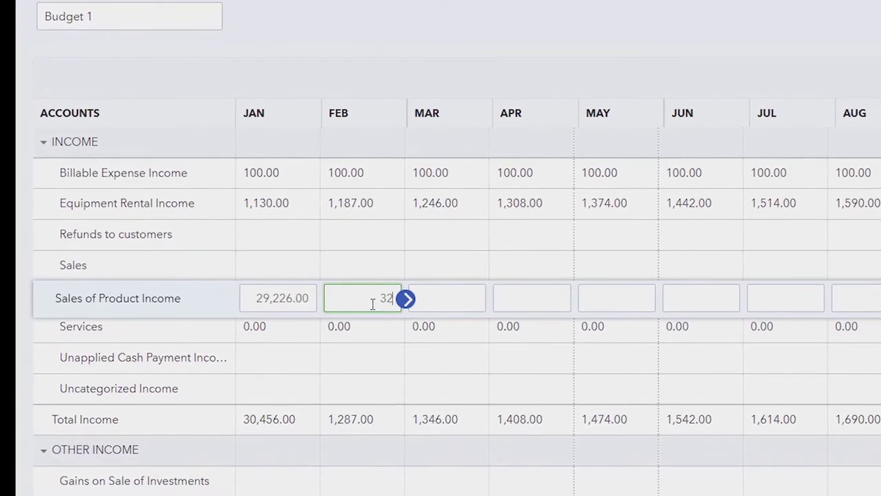
type("8")
key("Tab")
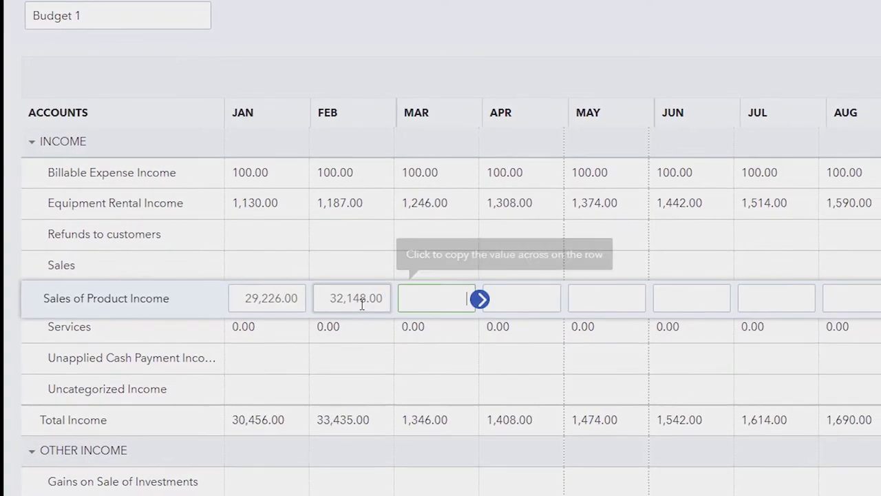
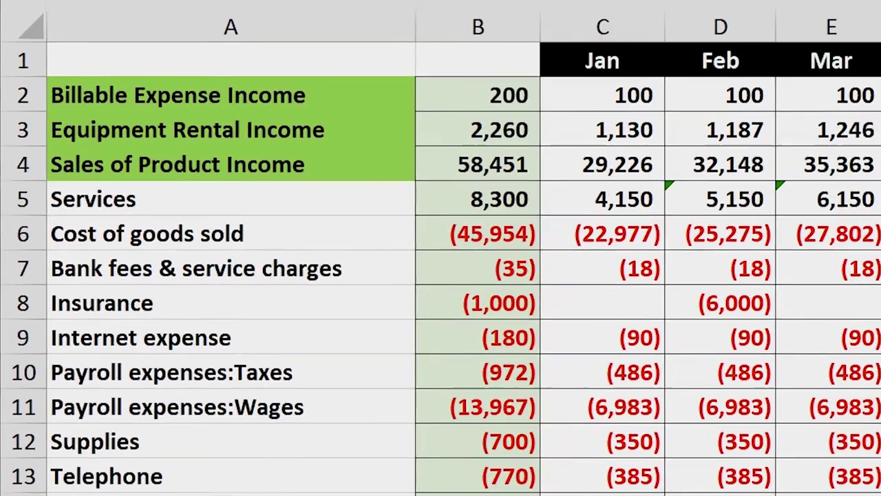
Check January Services in the Excel budget and enter 4,150 for it in QuickBooks
left_click(322, 484)
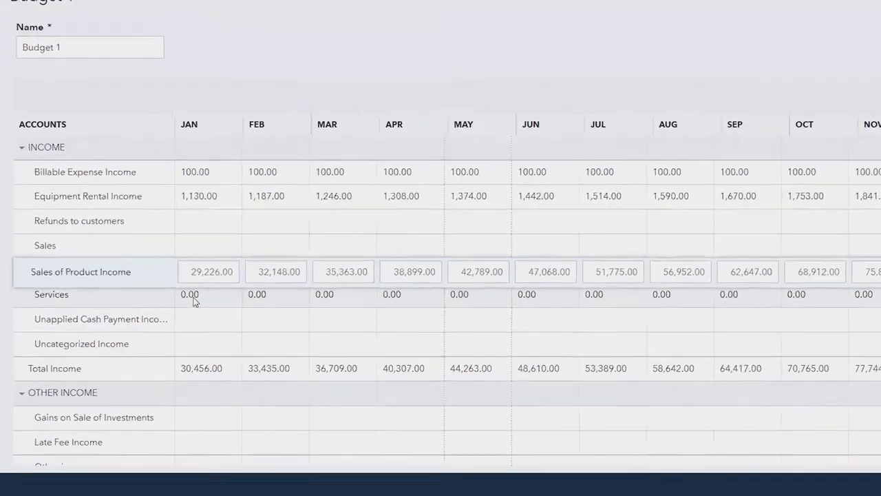
left_click(159, 303)
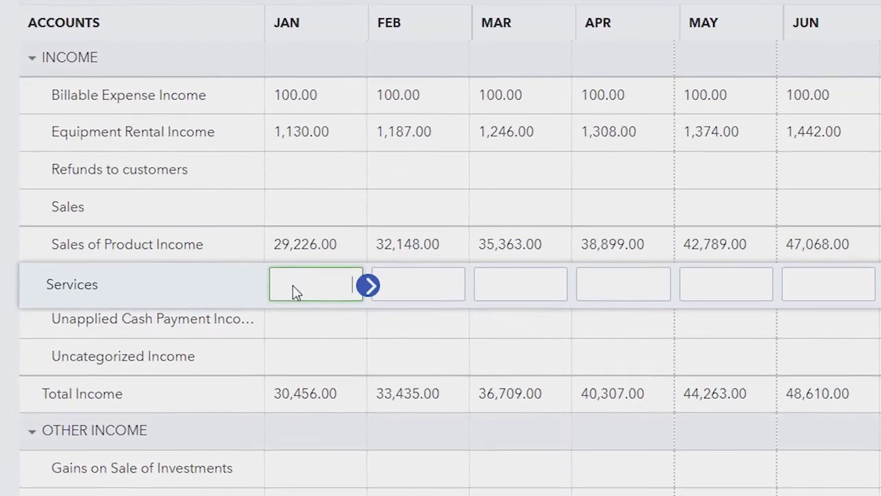
left_click(324, 484)
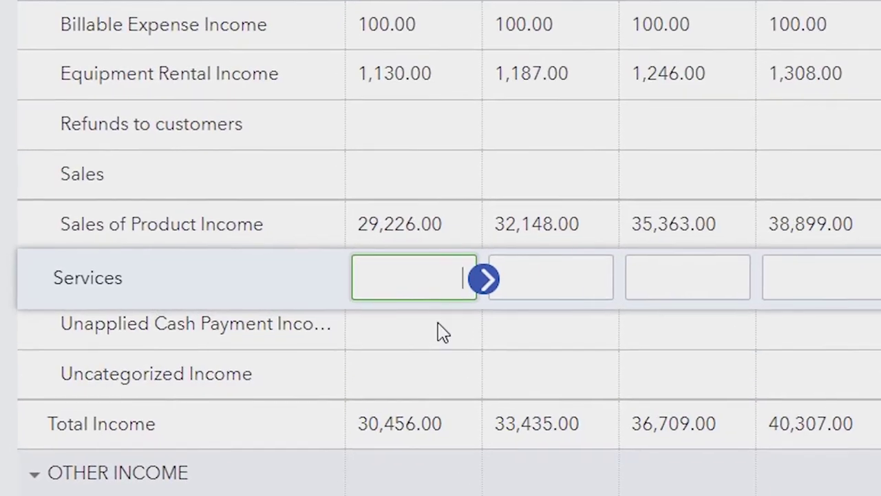
type("415")
type("1")
key("BackSpace")
type("0")
key("Tab")
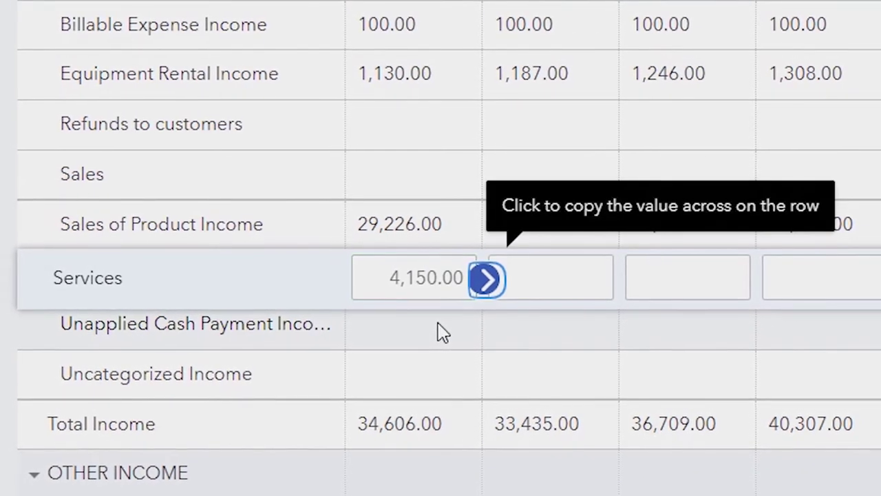
Enter 5,150 for February and 6,150 for March in the Services row
key("Tab")
type("5150")
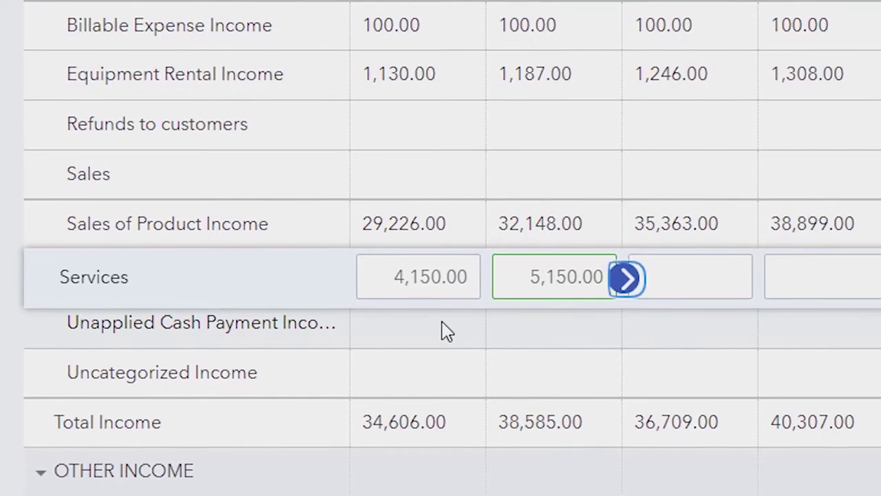
key("Tab")
key("Tab")
type("6,150")
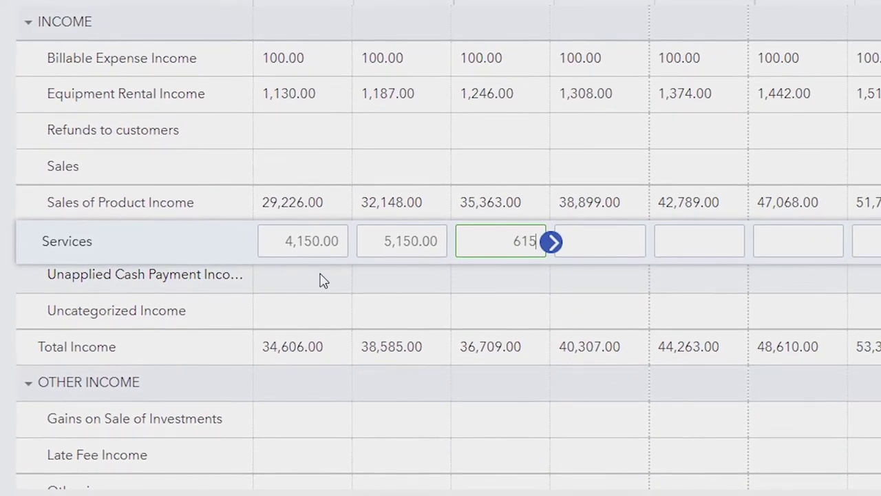
key("Tab")
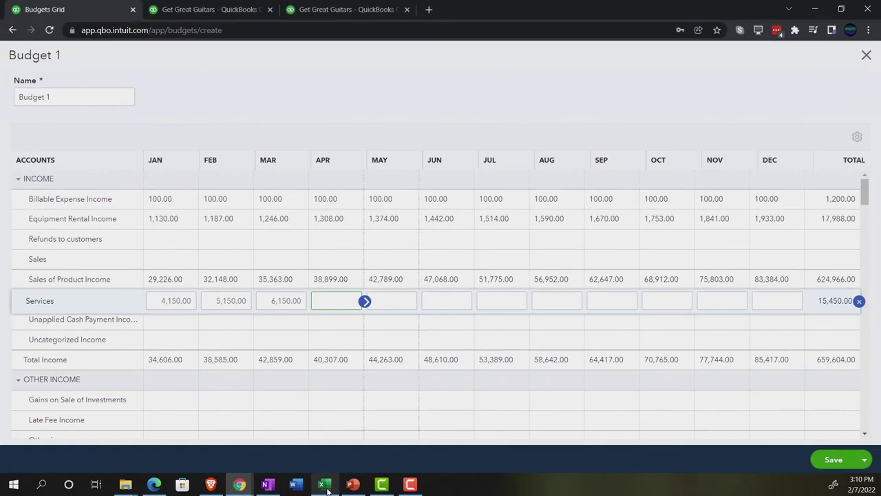
Check the Services amounts in Excel and enter April to July in QuickBooks: 7,150, 8,150, 9,150 and 10,150
left_click(325, 485)
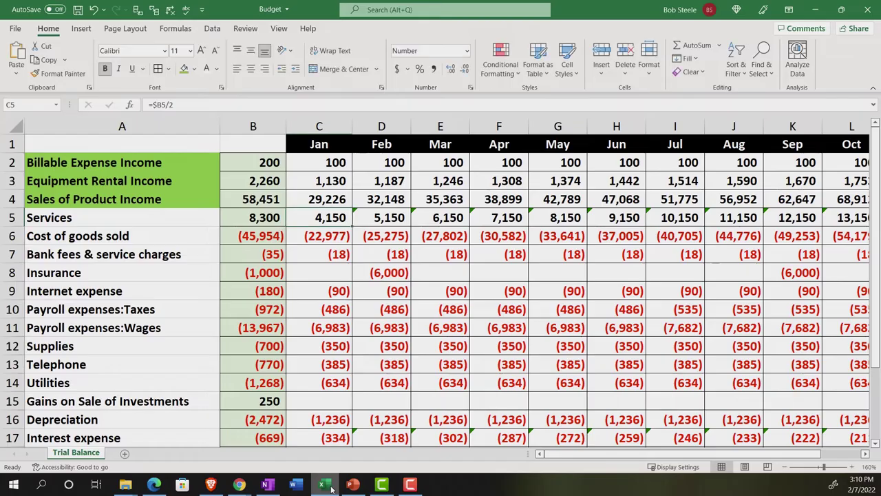
left_click(331, 487)
left_click(352, 303)
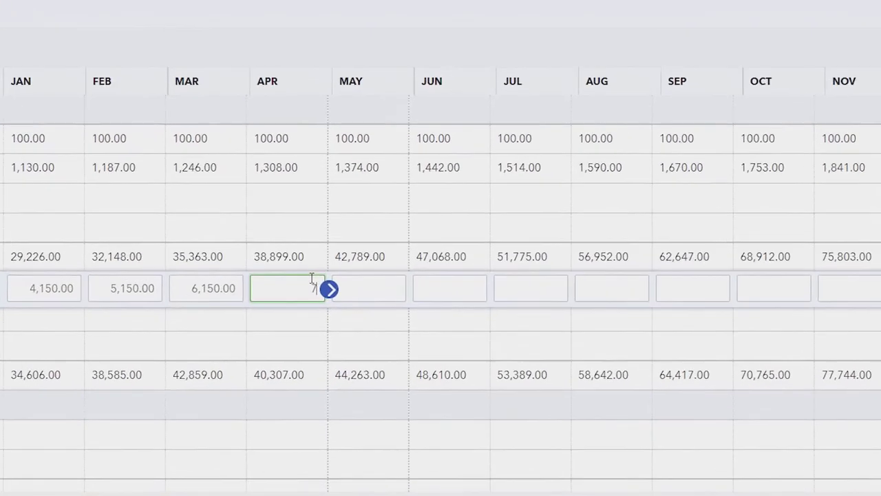
type("715")
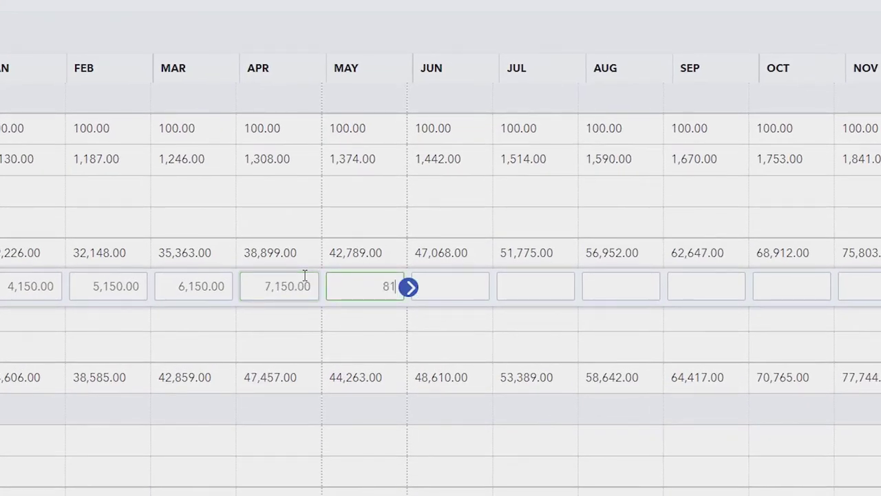
key("Tab")
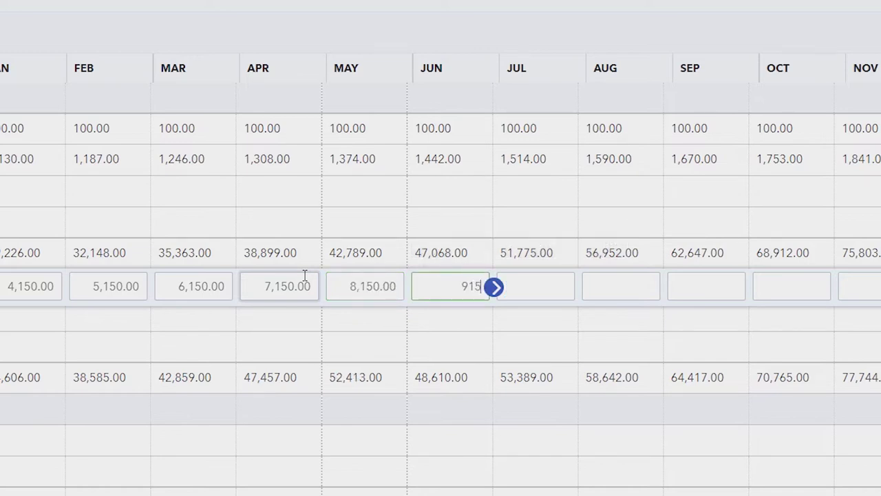
key("Tab")
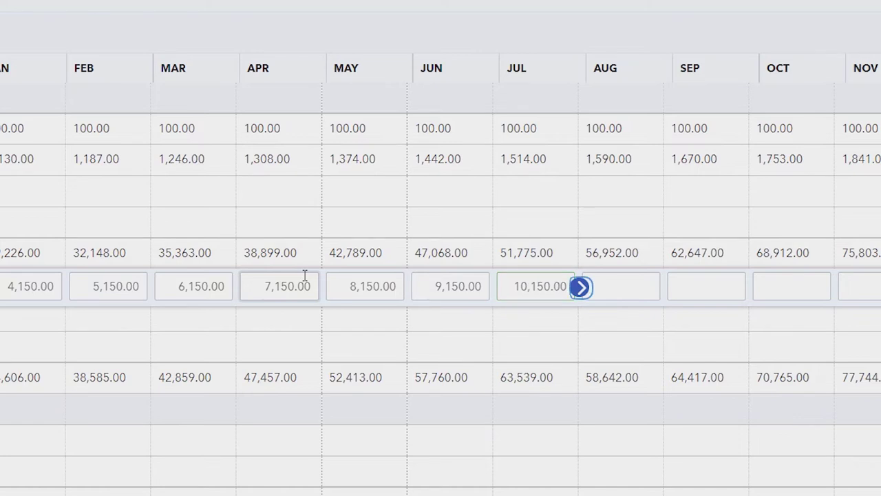
key("Tab")
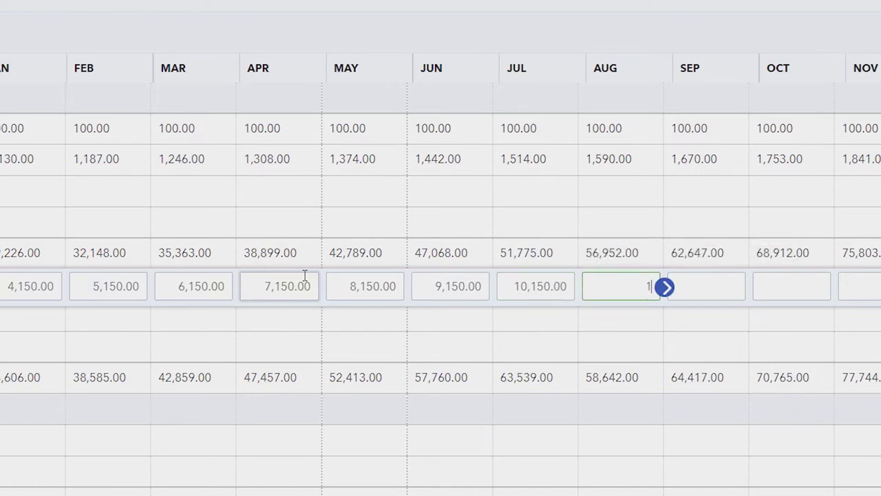
Enter the August to December Services amounts: 11,150, 12,150, 13,150, 14,150 and 15,150
key("Tab")
key("Tab")
type("12,150")
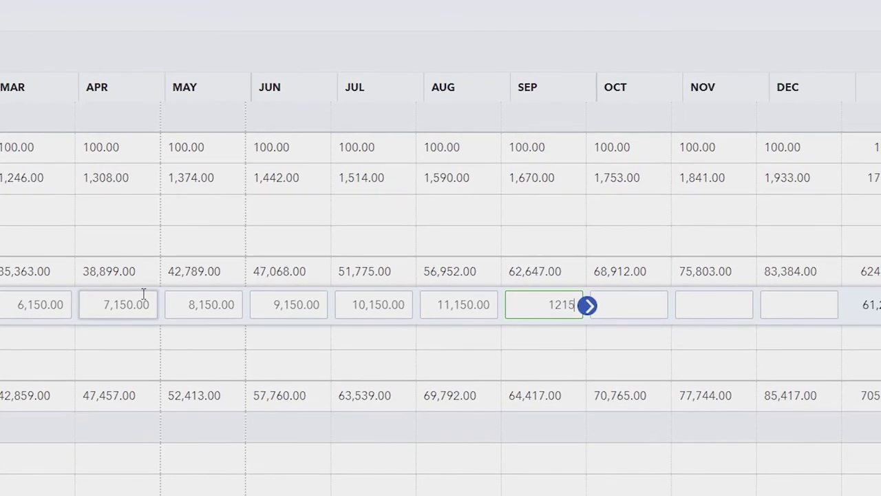
key("Tab")
key("Tab")
type("1")
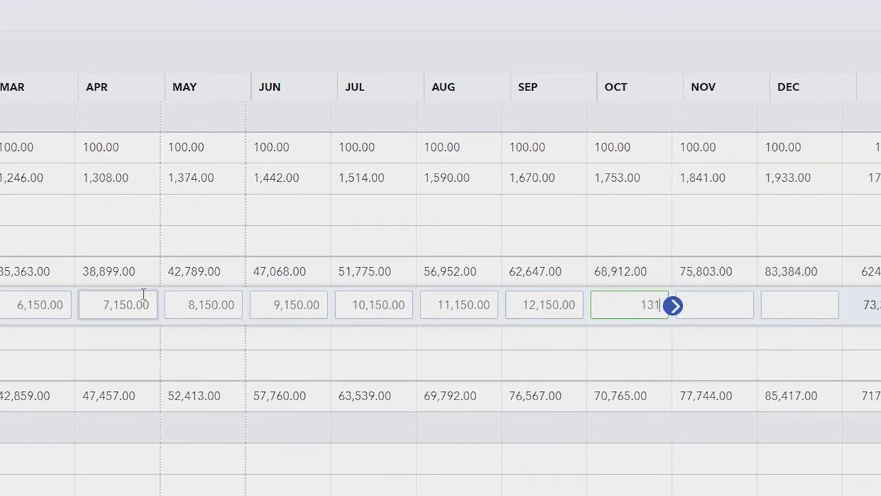
key("Tab")
type("14150")
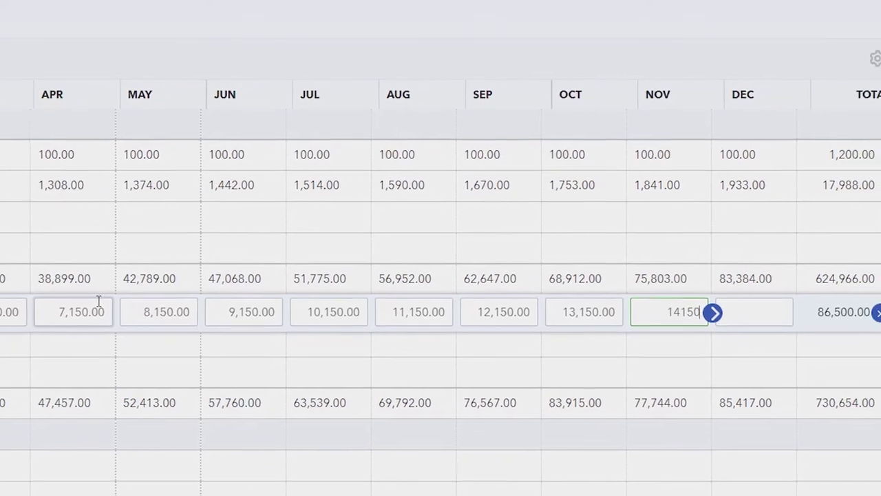
key("Tab")
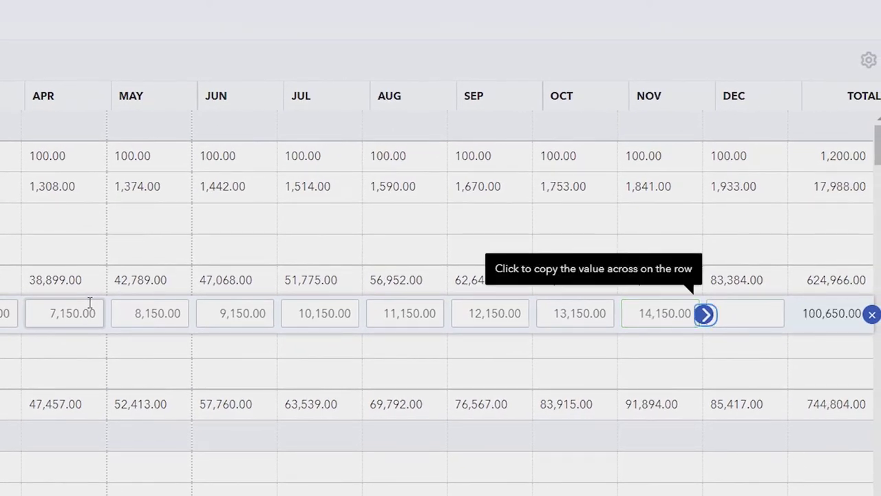
key("Tab")
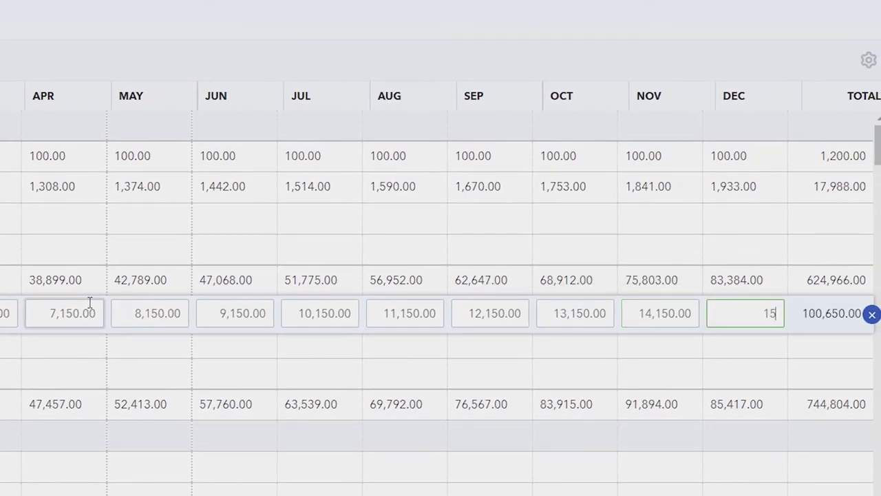
type("15150")
key("Tab")
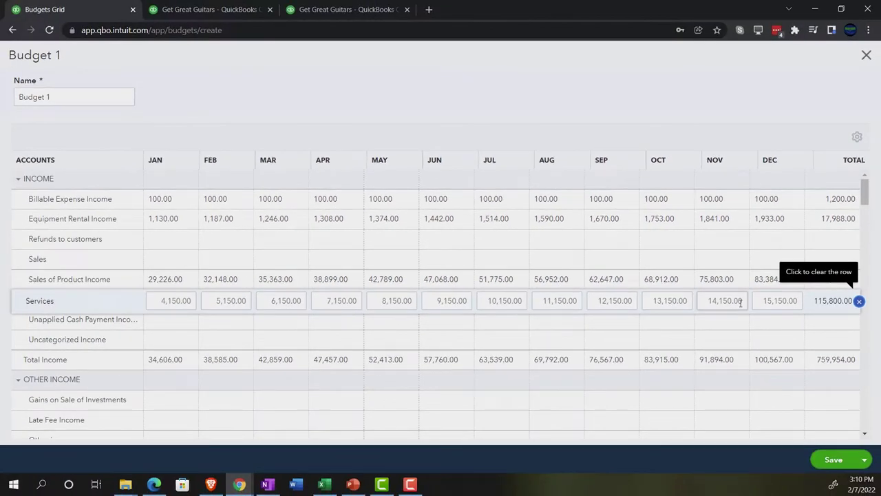
Check the December amount and yearly total of Services in the Excel budget against the QuickBooks row
left_click(325, 484)
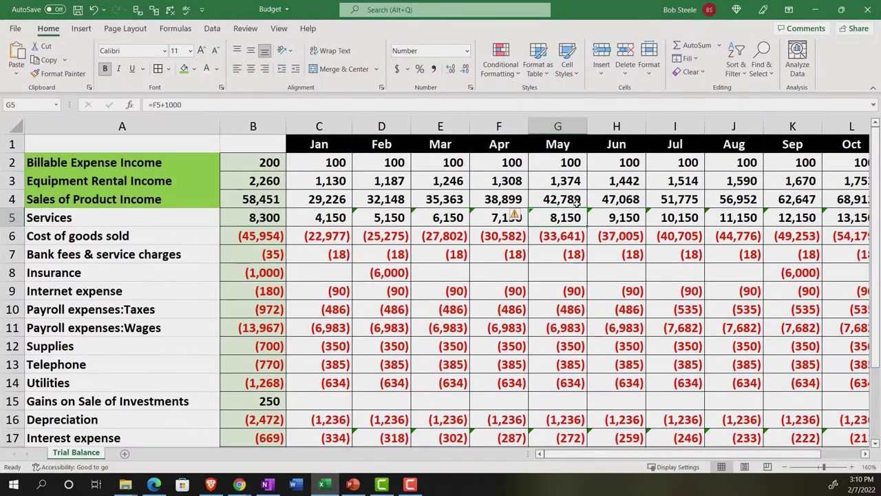
key("Right")
key("Right")
key("Right")
key("Right")
key("Right")
key("Right")
key("Right")
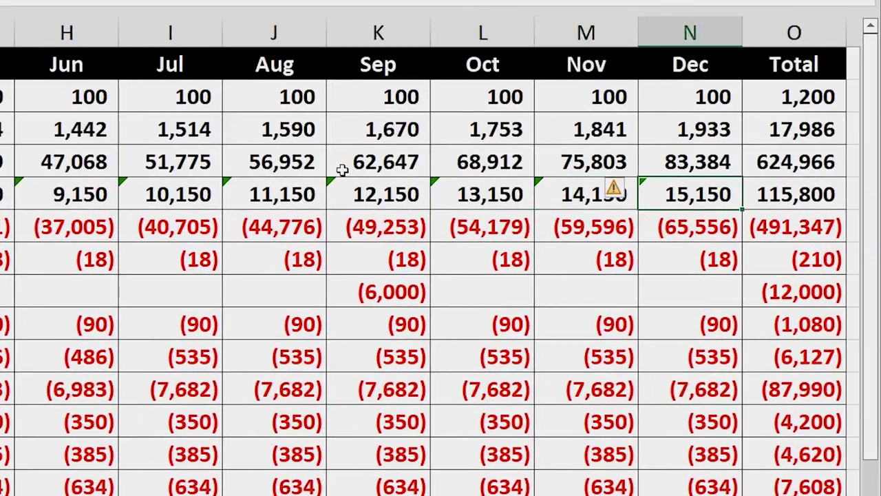
key("Right")
Fill the Services label cell in the Excel budget light green
key("Left")
key("Left")
key("Left")
key("Left")
key("Left")
key("Left")
key("Left")
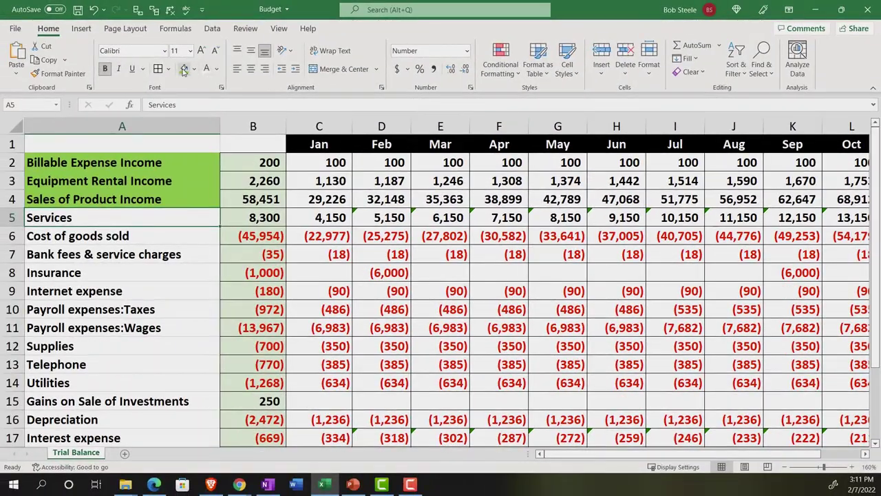
left_click(184, 69)
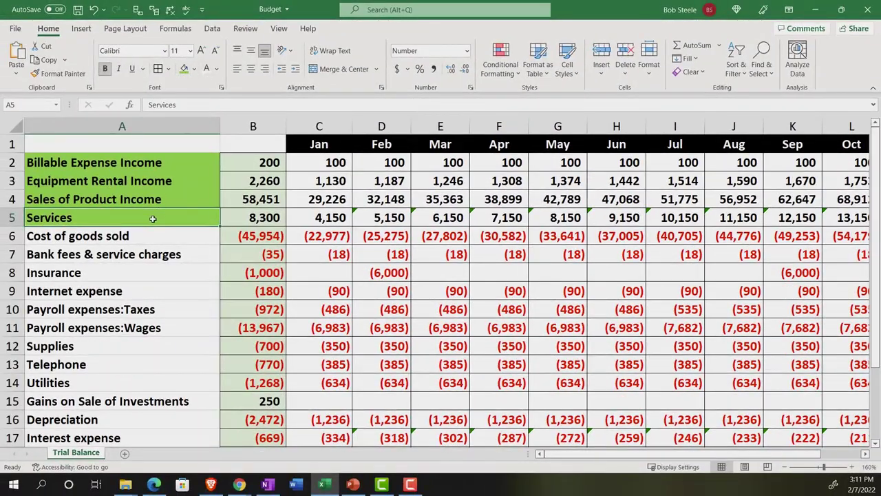
Check January Cost of goods sold in Excel, and open that account's January amount for entry in the QuickBooks budget
key("Right")
key("Right")
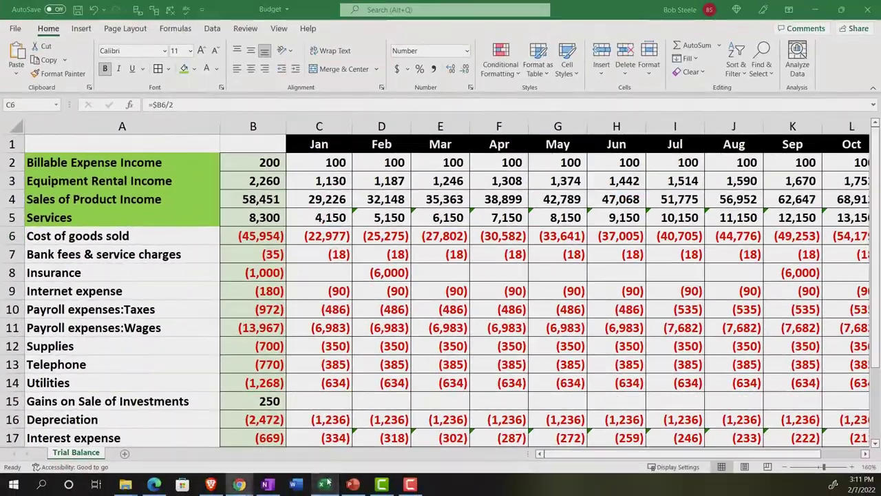
left_click(323, 484)
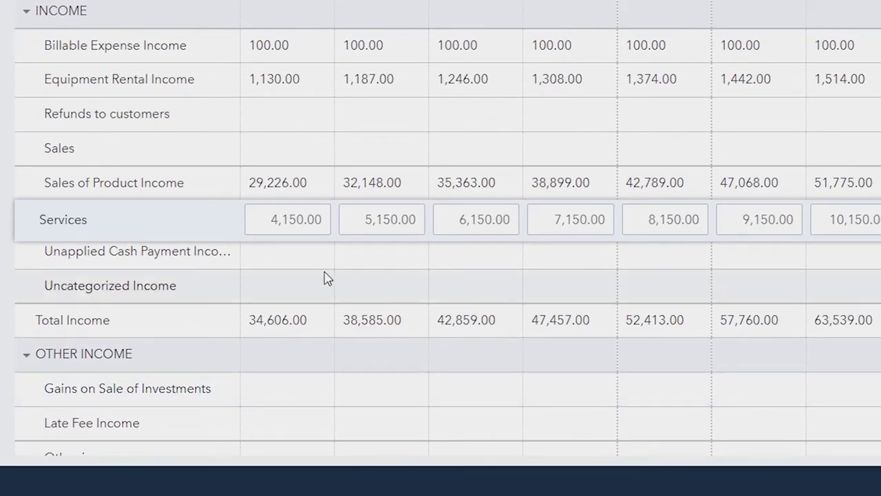
scroll(311, 277, "down", 3)
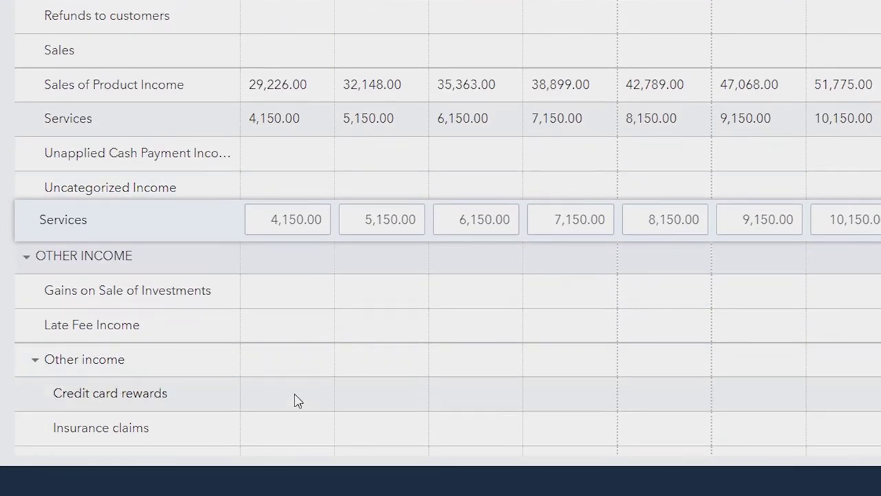
scroll(298, 404, "up", 3)
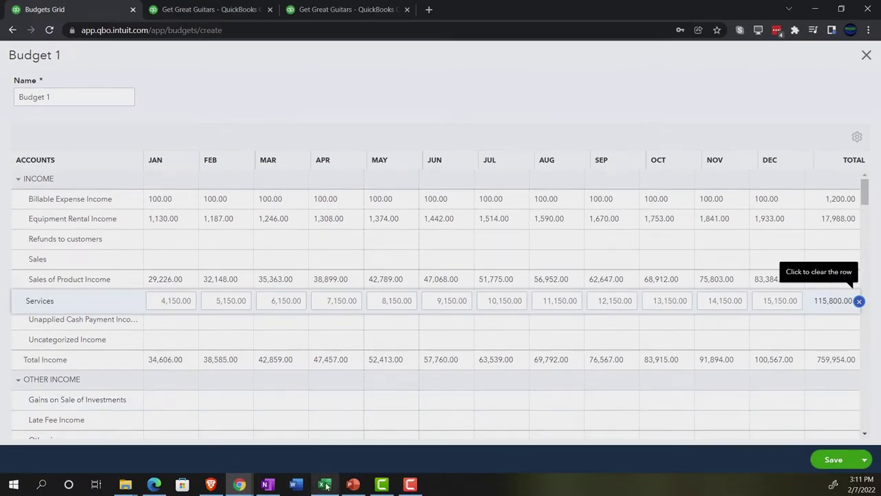
left_click(325, 485)
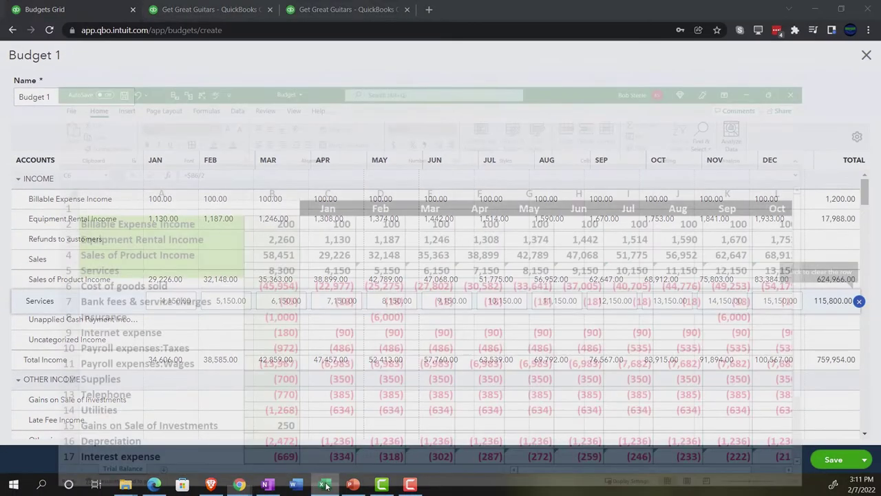
left_click(239, 485)
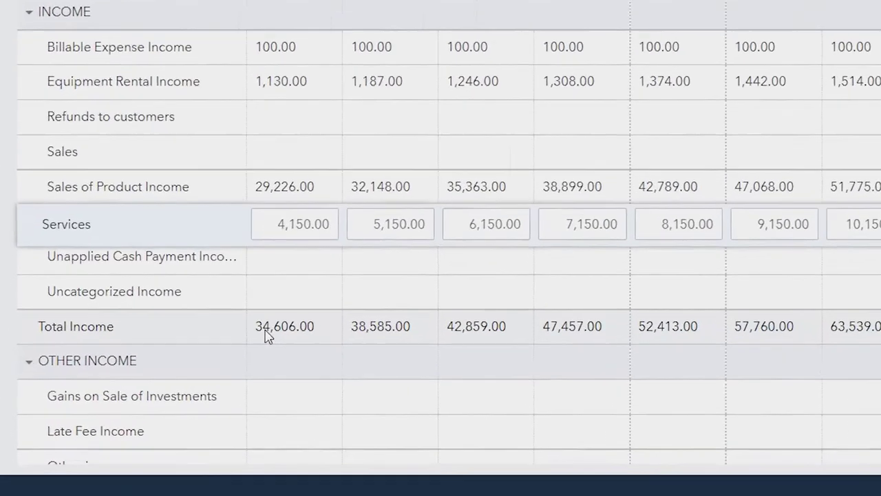
scroll(190, 372, "down", 3)
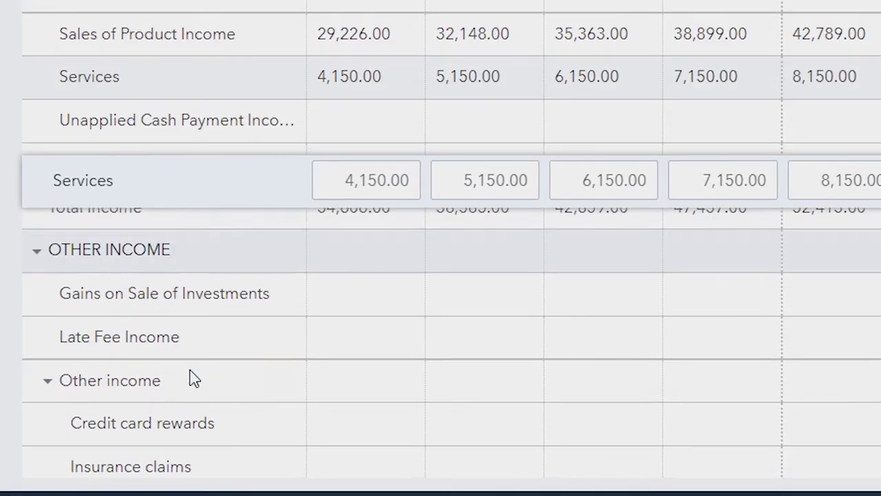
scroll(193, 372, "down", 5)
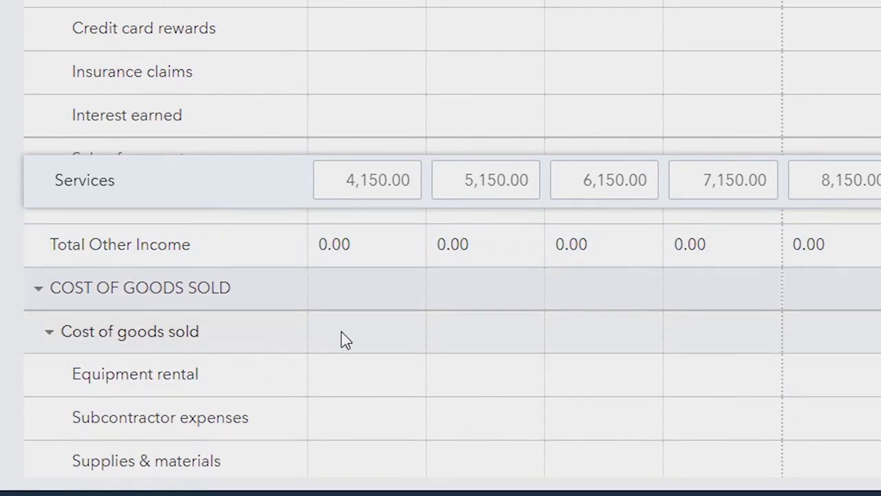
left_click(346, 330)
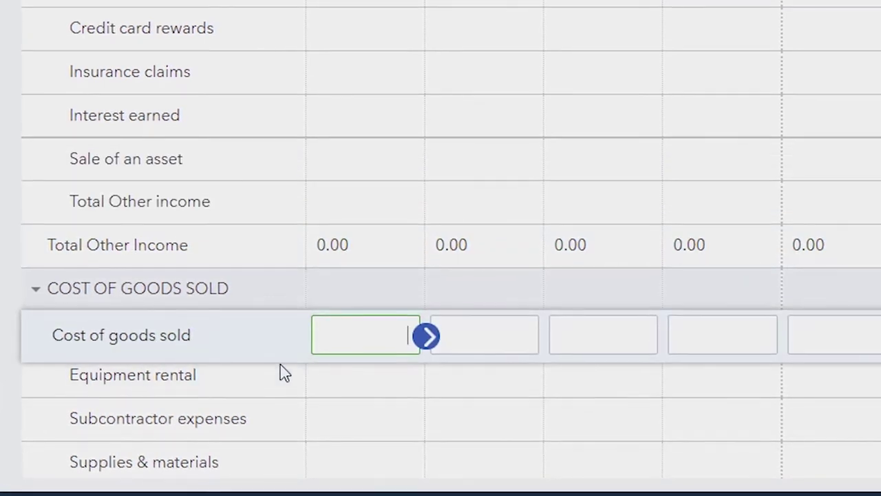
Check January Cost of goods sold in the Excel budget and enter 22,977 for that month in the QuickBooks budget
scroll(236, 406, "down", 3)
scroll(232, 407, "up", 3)
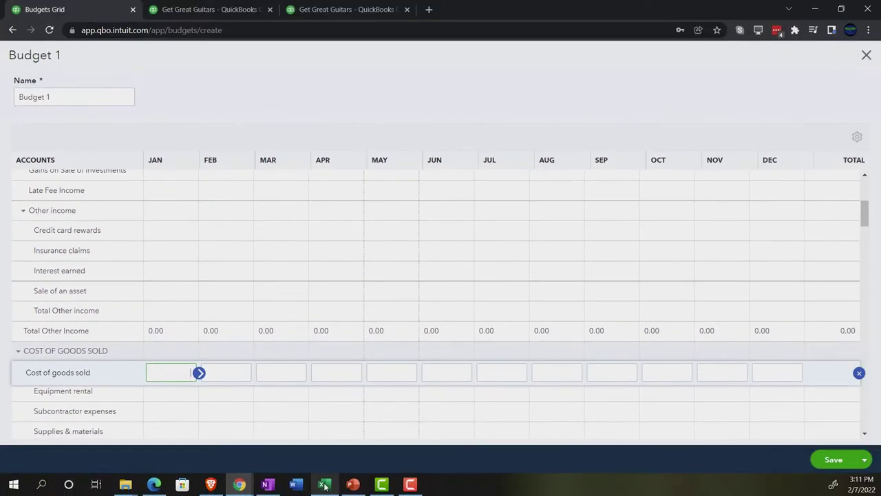
left_click(372, 492)
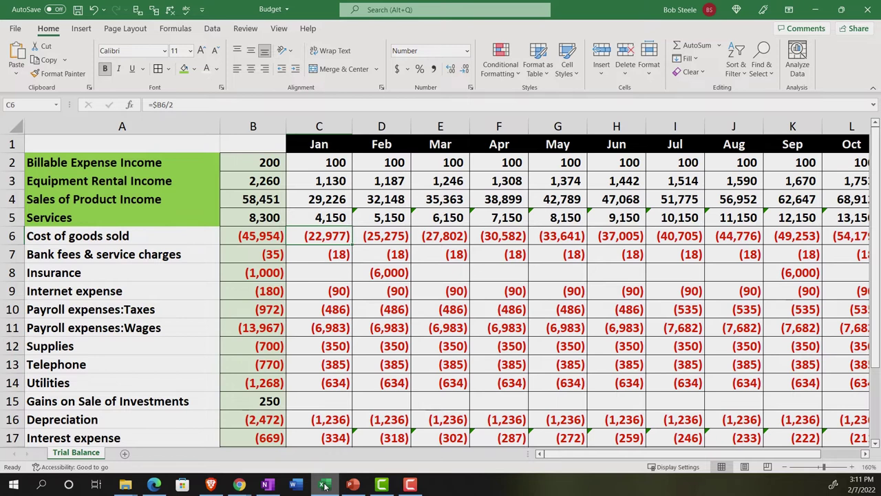
left_click(325, 486)
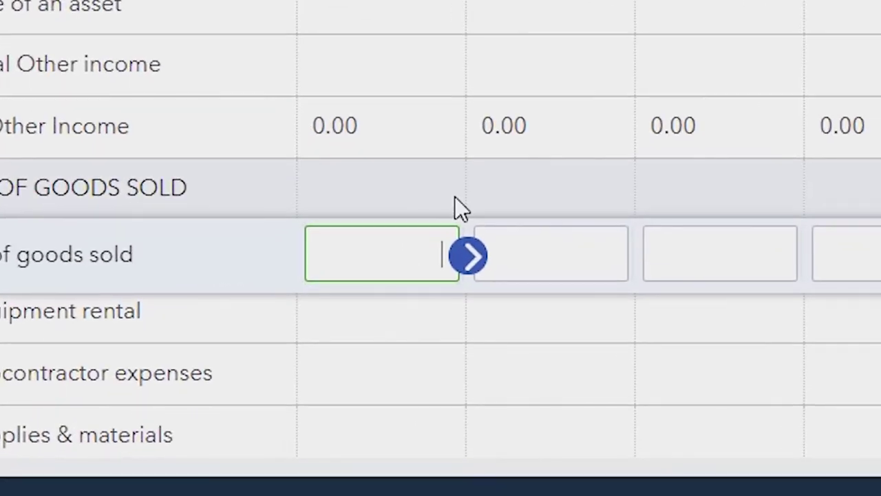
type("22977")
key("Tab")
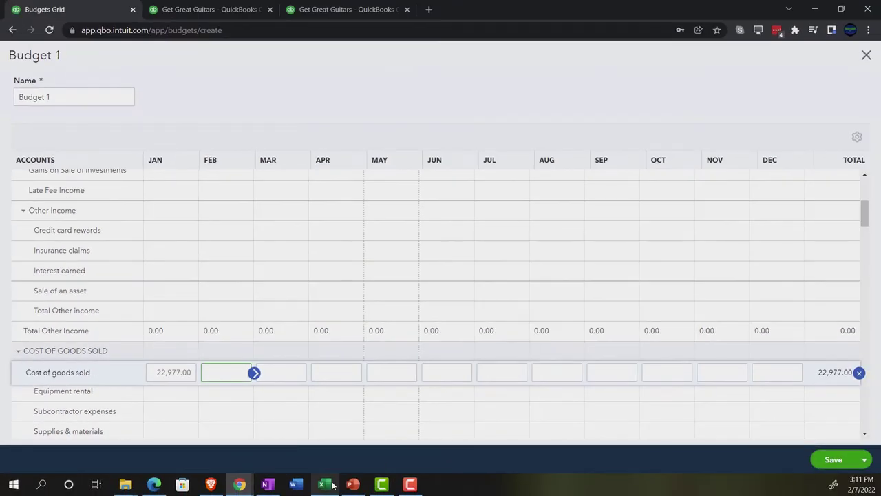
Look up February Cost of goods sold in the Excel budget and enter 25,275 for February in the QuickBooks row
left_click(325, 486)
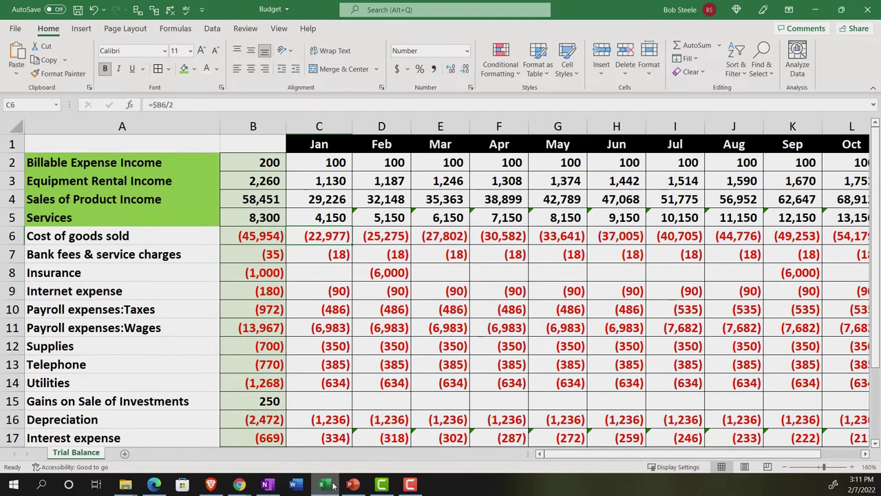
left_click(333, 486)
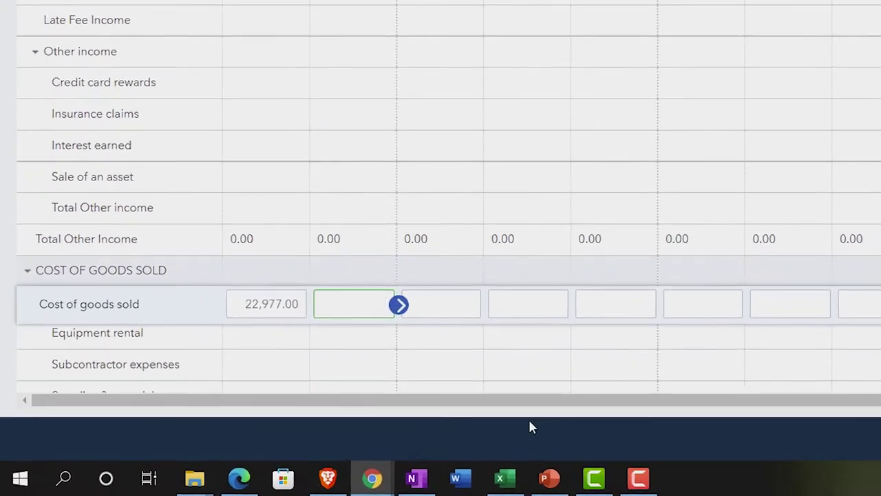
type("22")
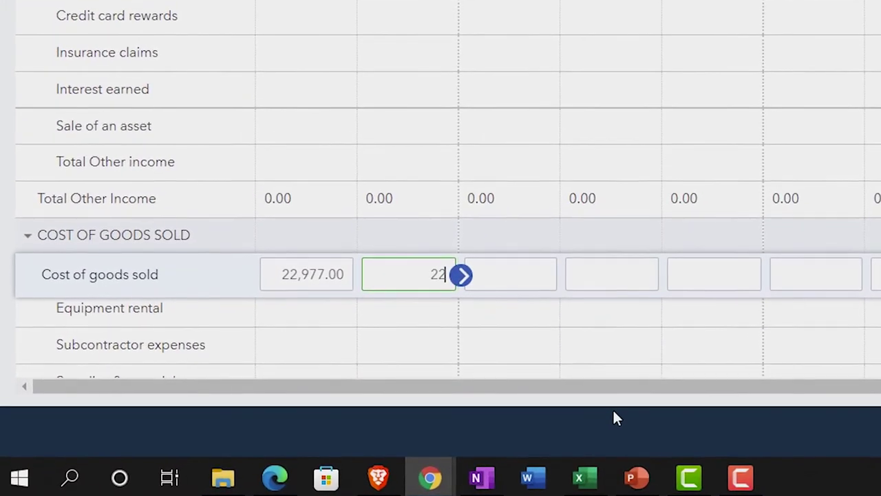
key("BackSpace")
type("5275")
Check the yearly total and monthly amounts of Cost of goods sold in the Excel budget against the QuickBooks row
left_click(614, 413)
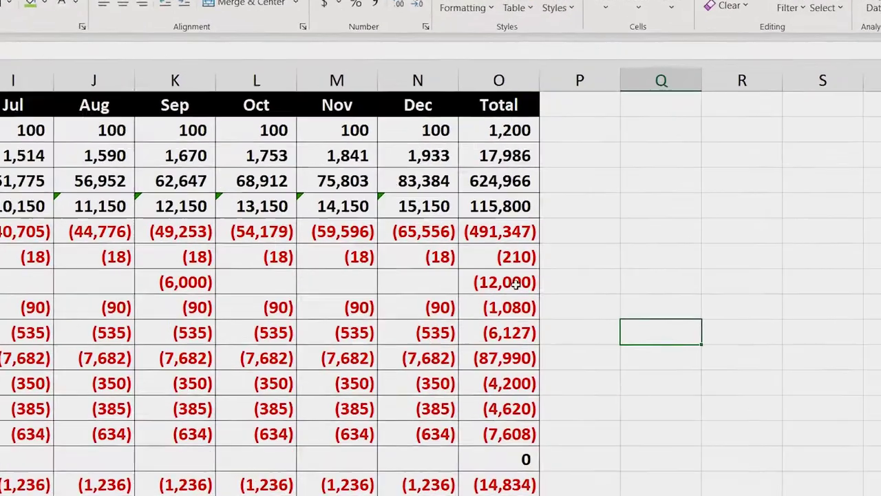
left_click(523, 236)
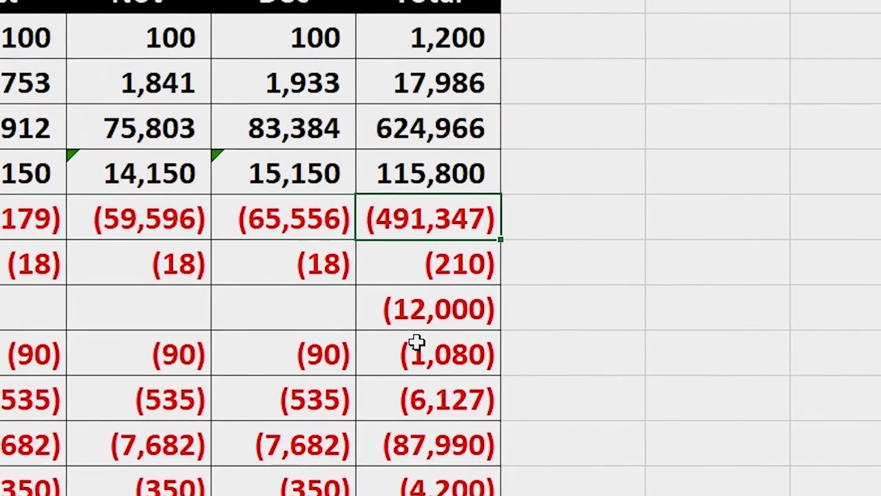
key("Left")
key("Left")
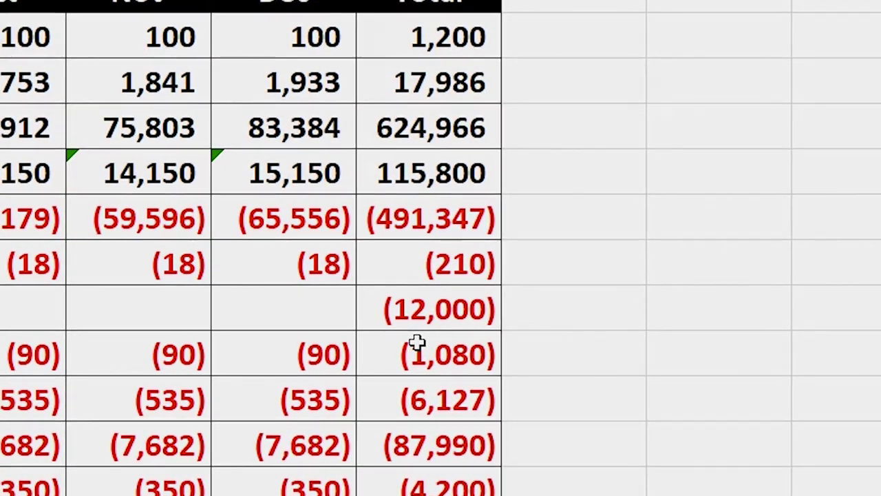
key("ctrl+Left")
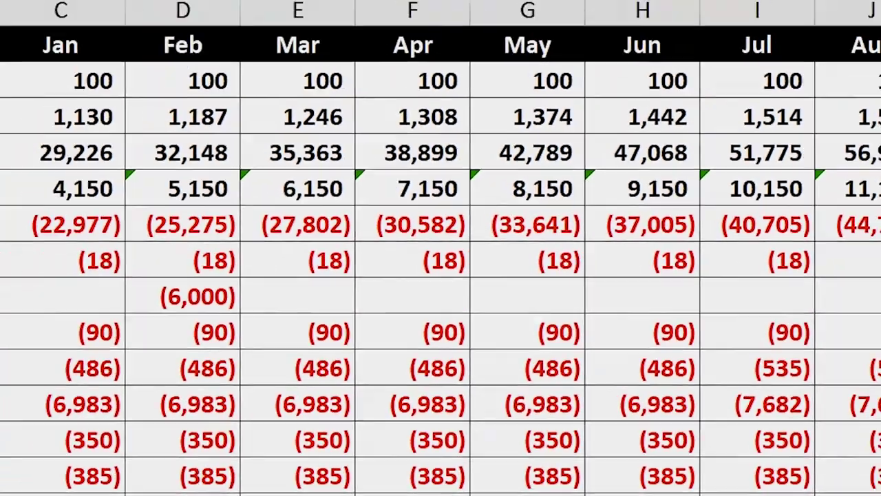
left_click(336, 486)
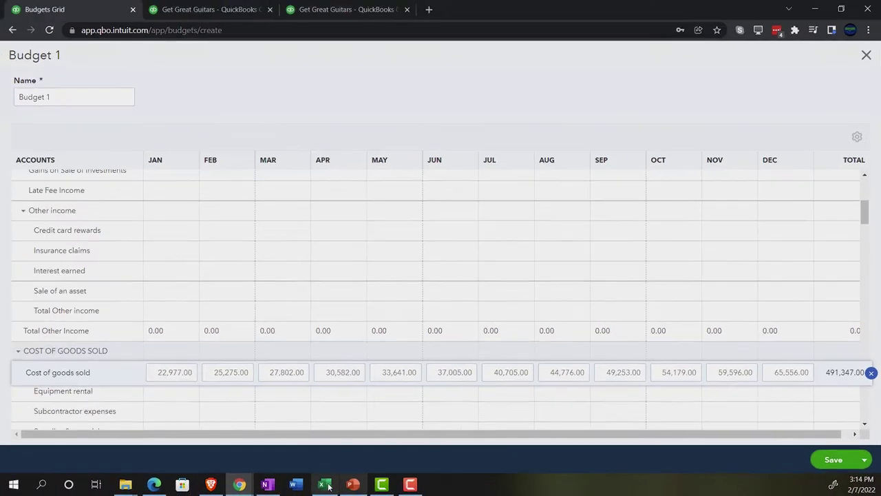
Fill the Cost of goods sold label cell in the Excel budget light green
left_click(121, 491)
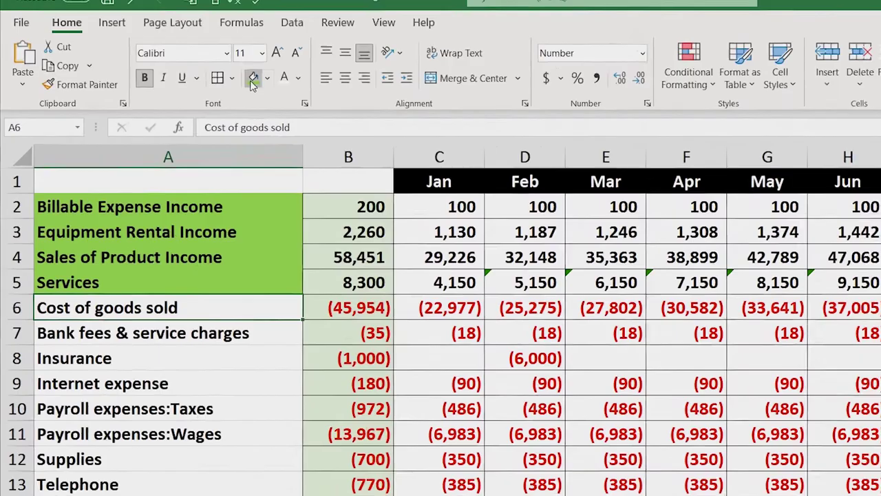
left_click(126, 234)
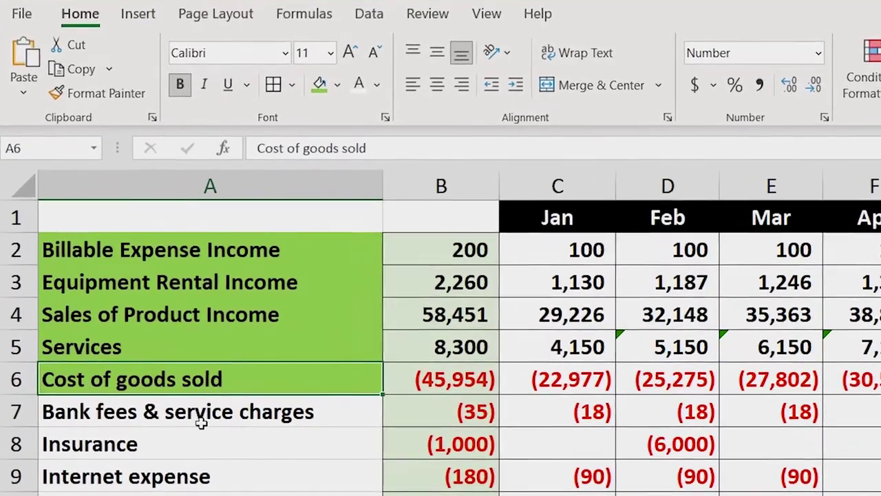
left_click(201, 422)
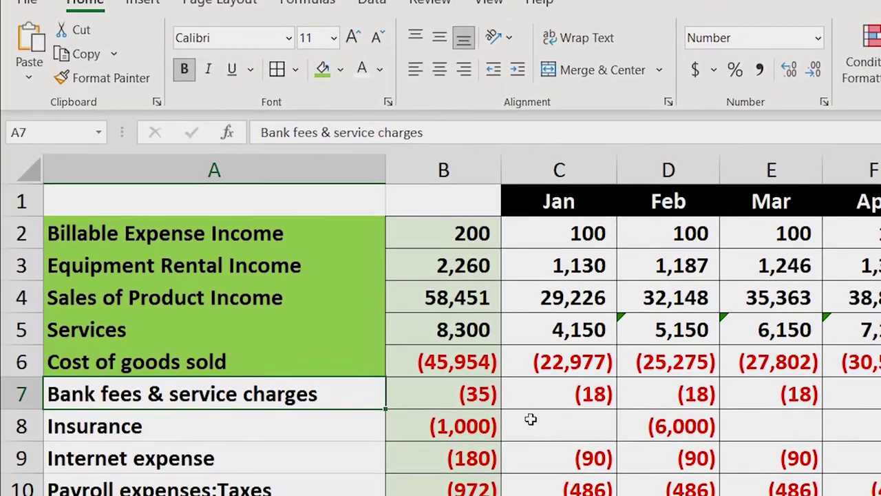
Enter 18 as the January amount of Bank fees & service charges in the QuickBooks budget and copy it across to December
left_click(531, 394)
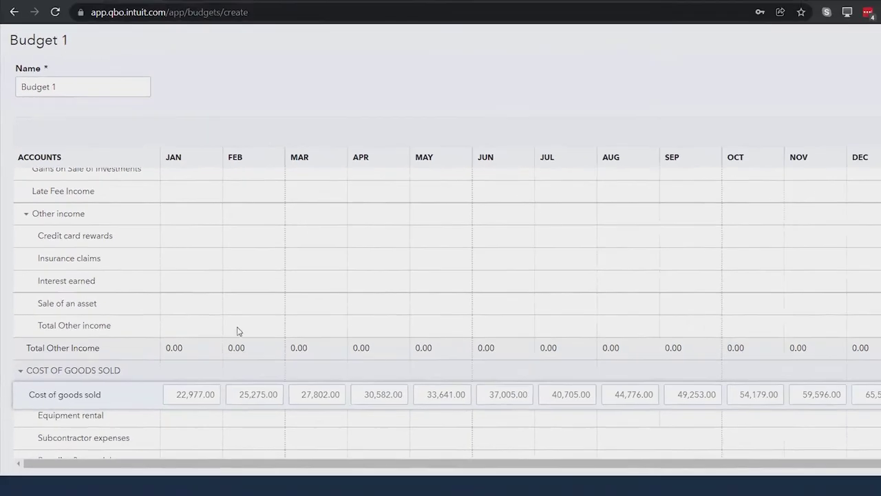
scroll(193, 300, "down", 2)
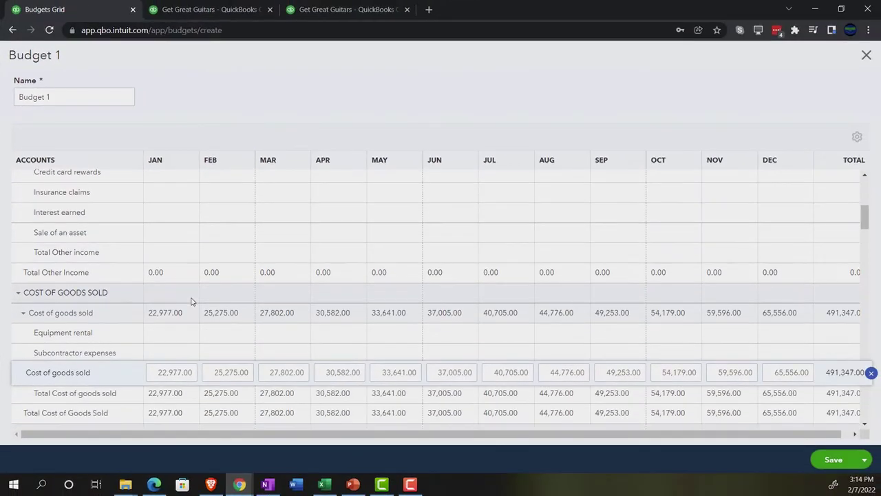
scroll(191, 301, "down", 4)
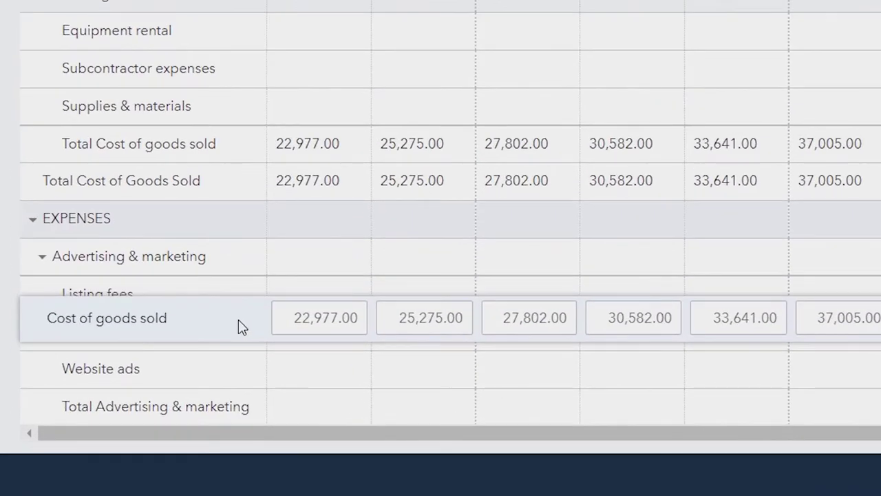
scroll(213, 393, "down", 5)
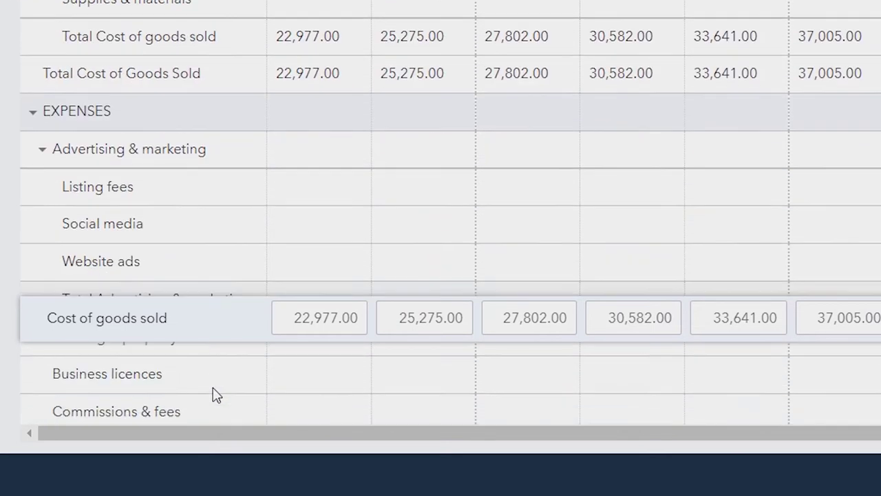
scroll(212, 394, "down", 3)
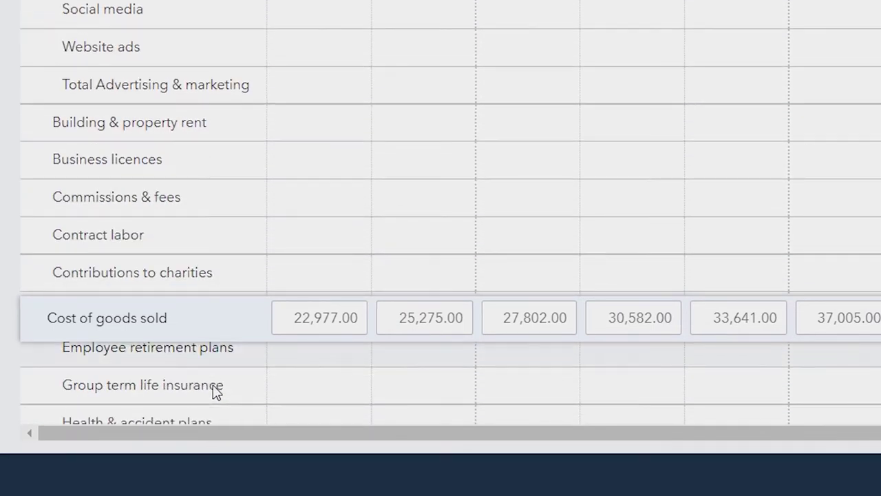
scroll(216, 391, "down", 3)
scroll(215, 391, "up", 6)
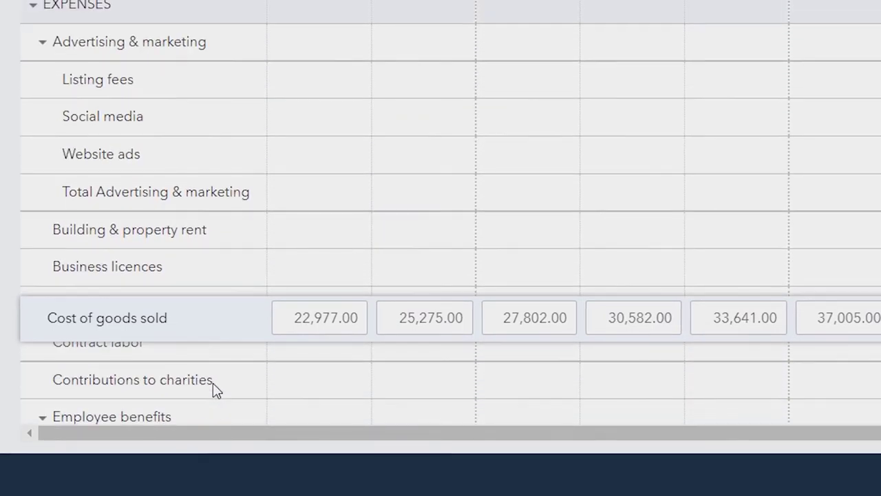
scroll(212, 383, "down", 6)
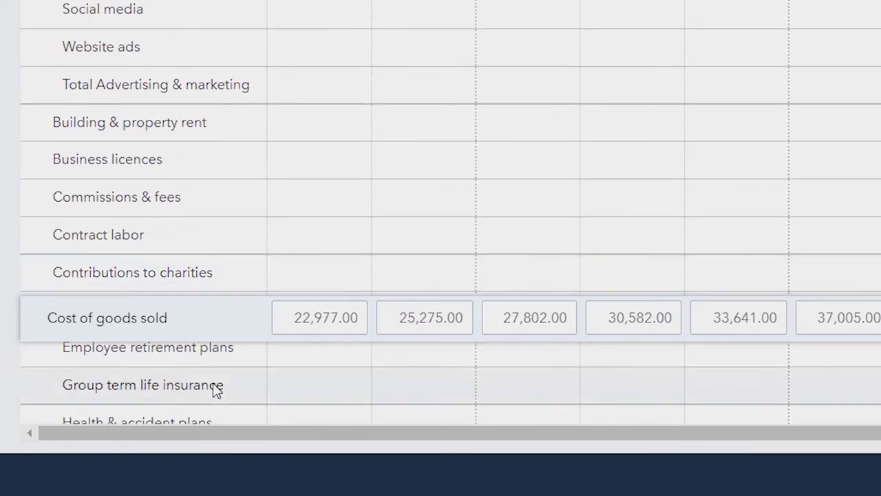
scroll(213, 389, "down", 3)
scroll(213, 389, "down", 6)
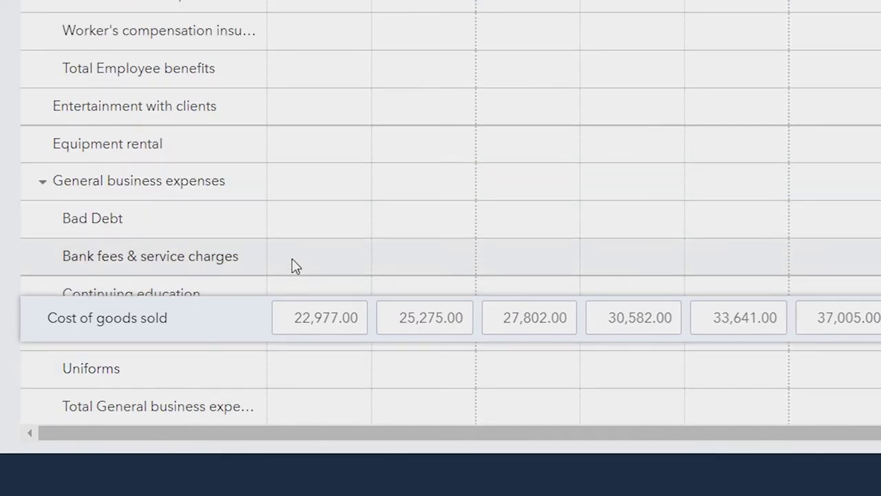
left_click(292, 258)
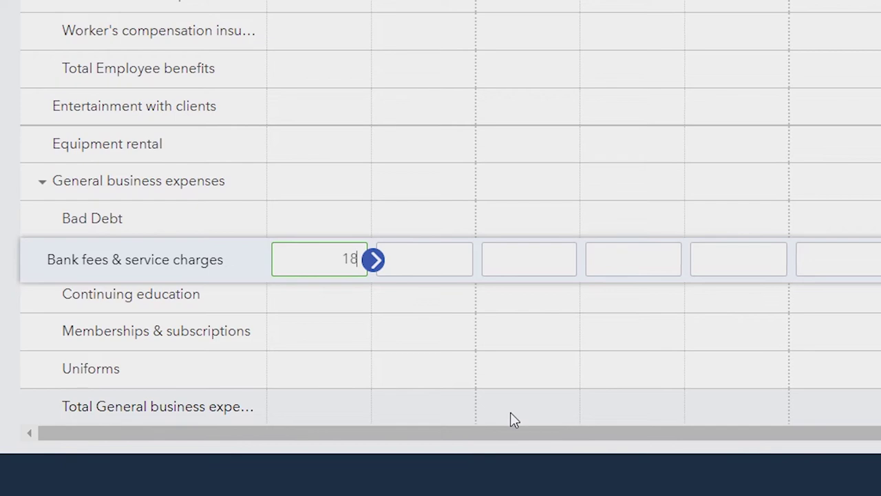
left_click(375, 260)
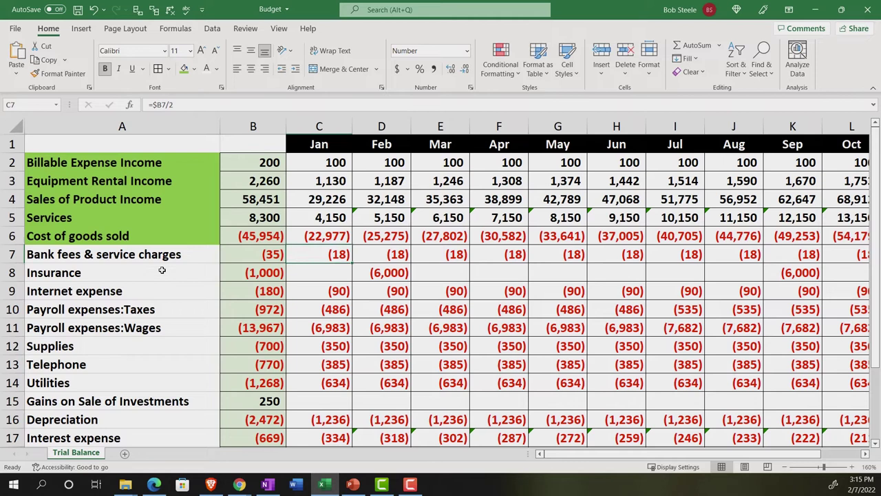
Fill the Bank fees & service charges label cell in the Excel budget light green
left_click(138, 255)
right_click(138, 255)
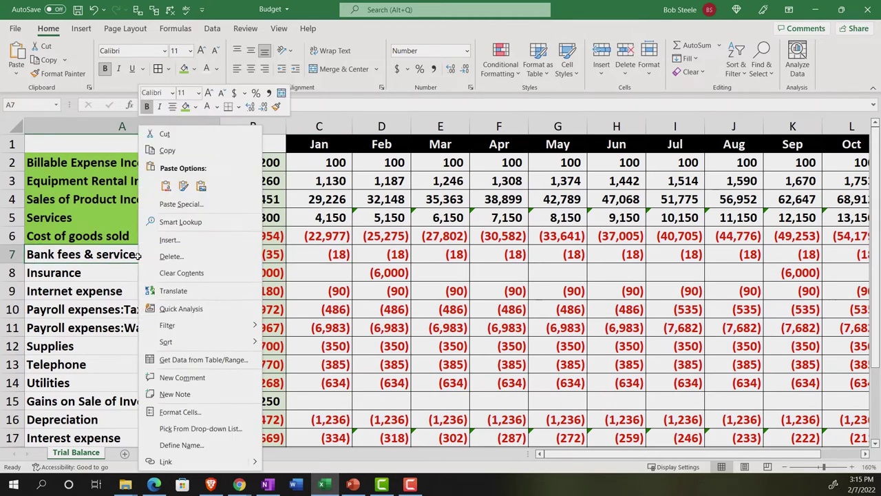
left_click(184, 107)
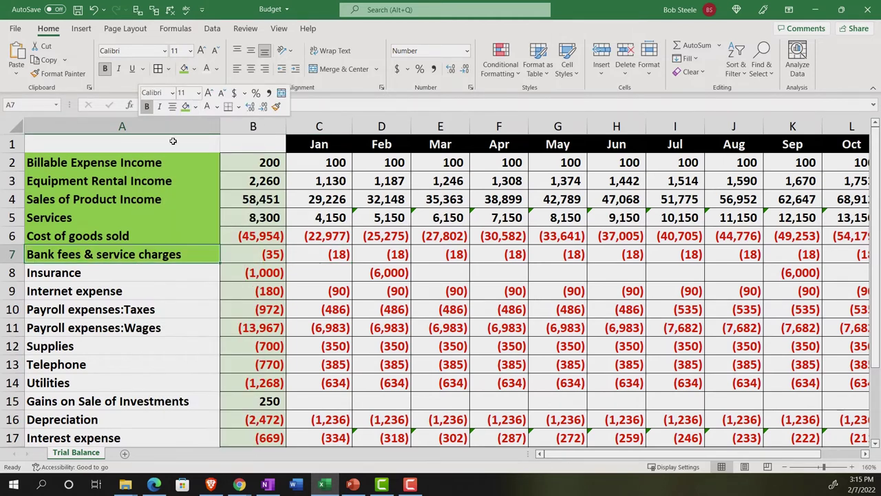
Find the Insurance account in the QuickBooks budget and enter the Excel amount of 6,000 for February
left_click(325, 485)
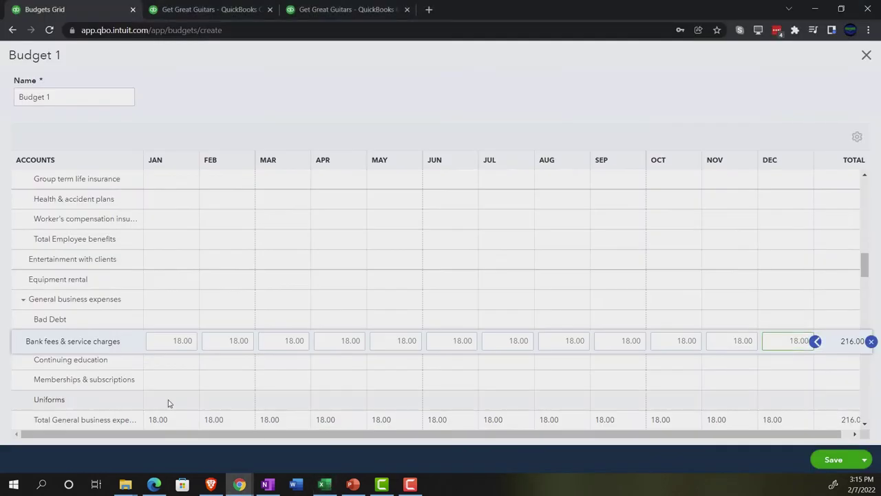
scroll(168, 403, "up", 10)
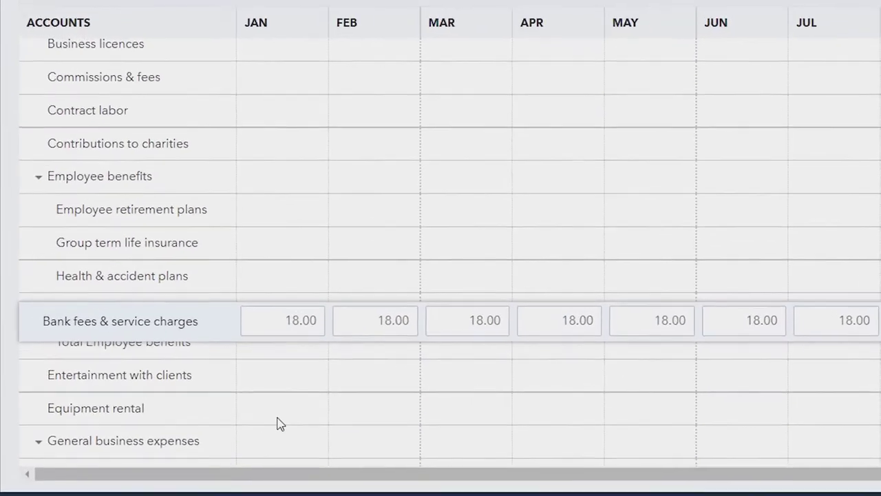
scroll(280, 424, "down", 5)
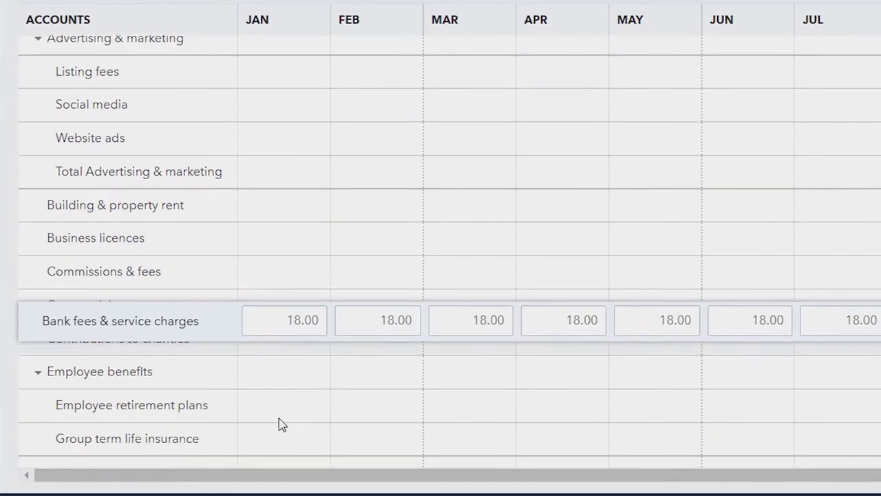
scroll(280, 423, "down", 8)
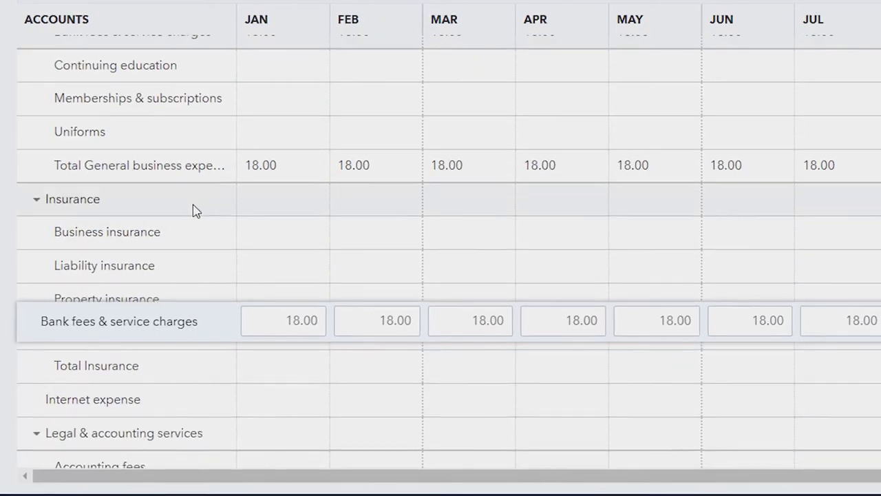
left_click(270, 203)
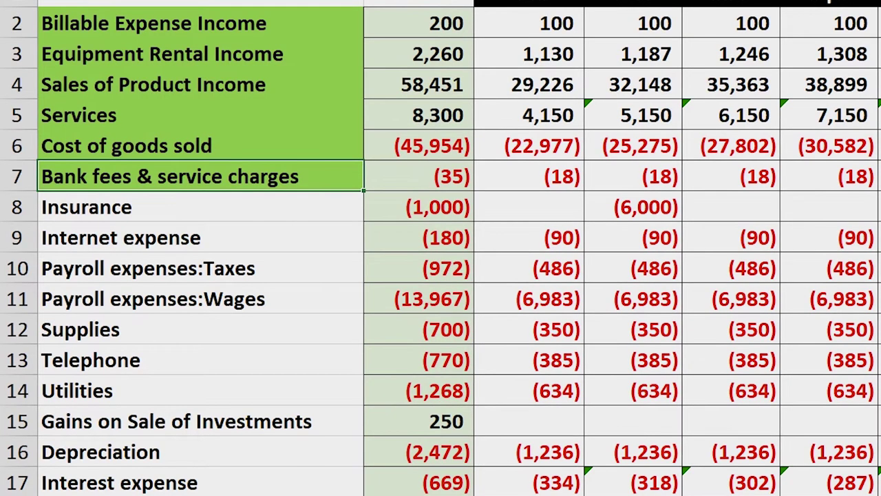
left_click(630, 216)
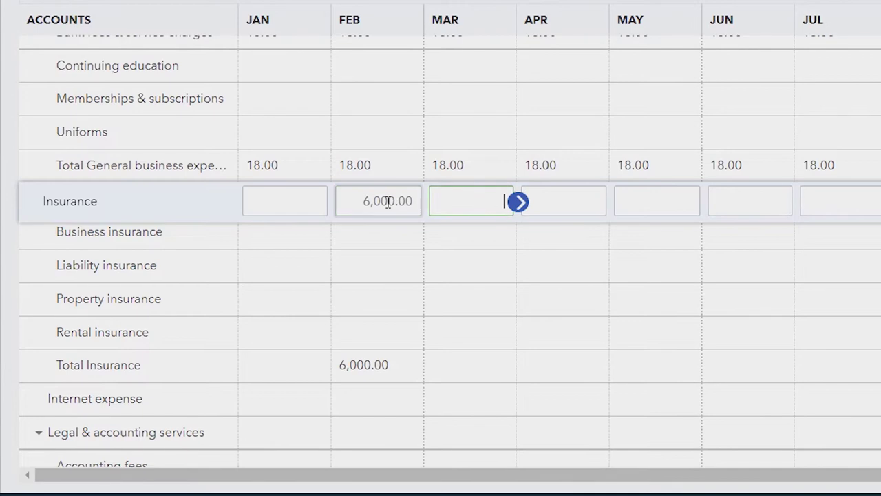
Enter 6,000 as the September Insurance amount, leaving March to August empty
key("Tab")
key("Tab")
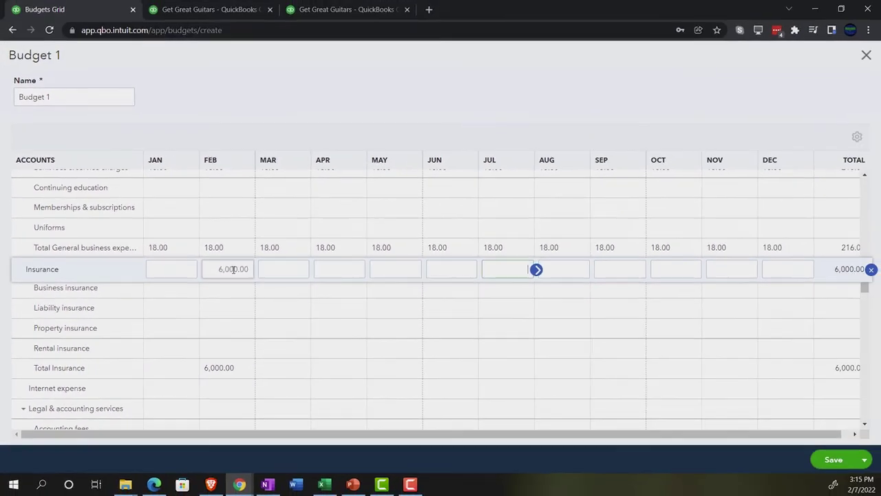
key("Tab")
type("6000")
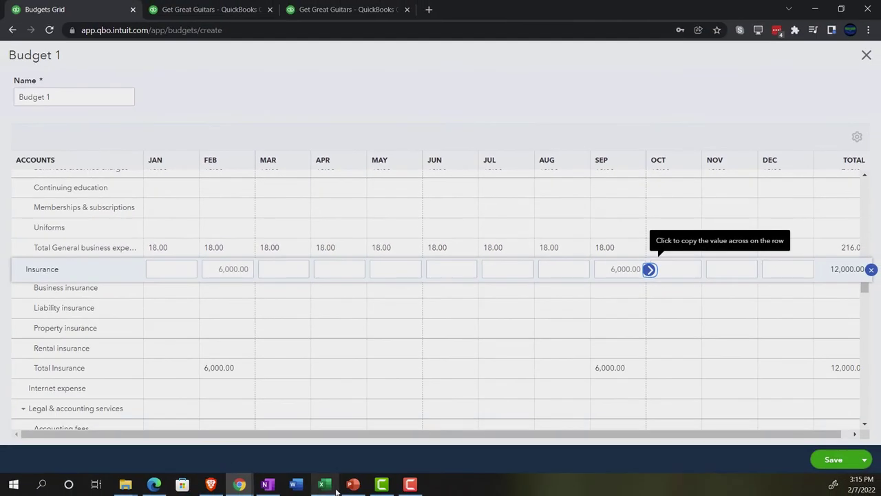
Switch to the Excel budget and fill the Insurance label cell light green
left_click(336, 489)
left_click(98, 274)
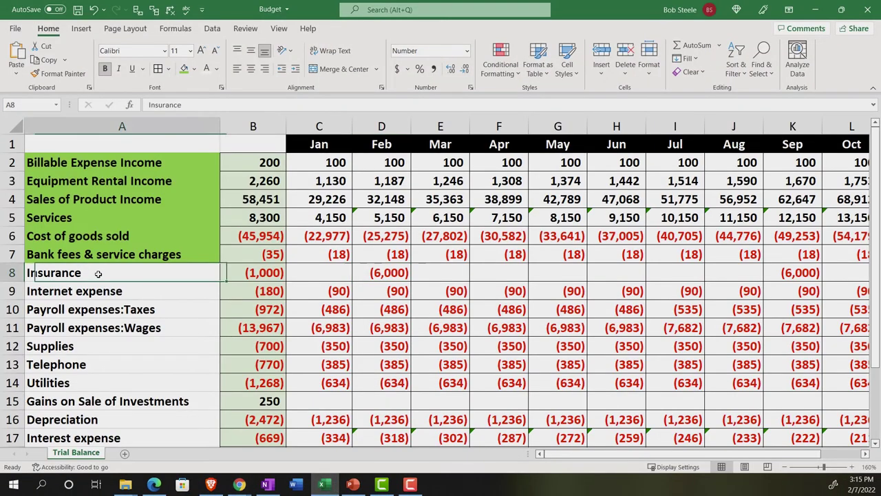
right_click(98, 273)
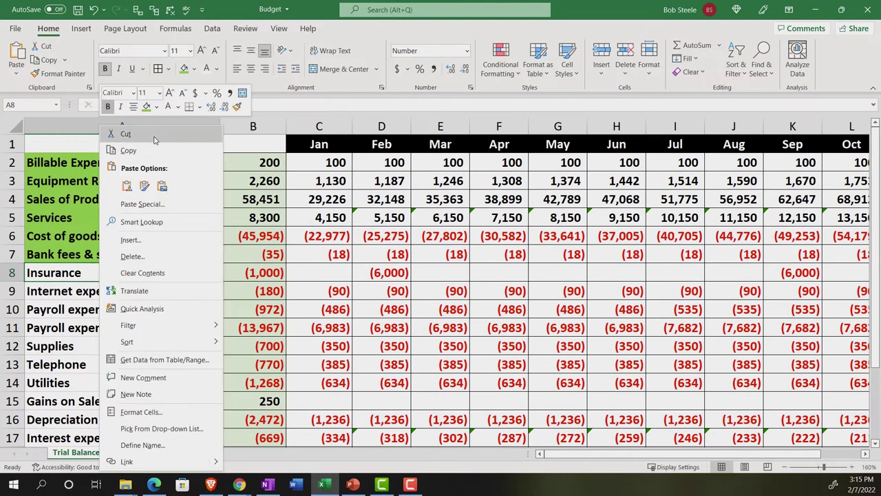
left_click(148, 108)
Enter 90 as the January amount of Internet expense in the QuickBooks budget and copy it across to December
left_click(206, 292)
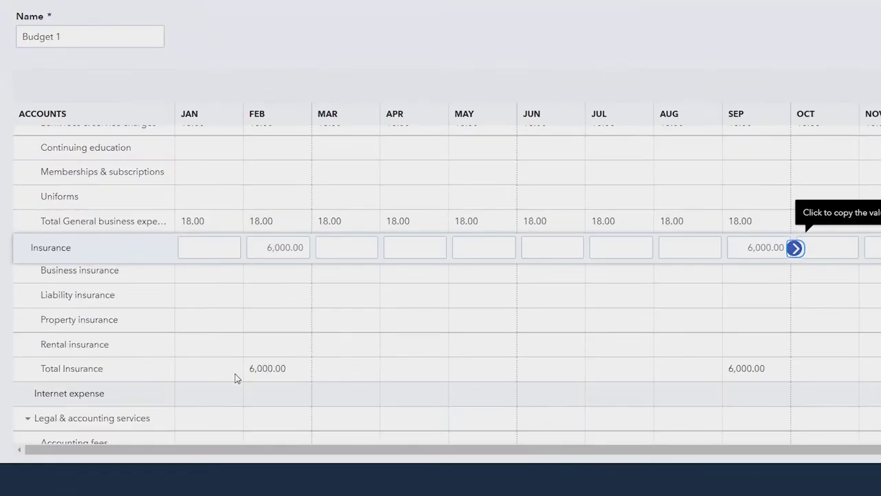
scroll(261, 384, "down", 6)
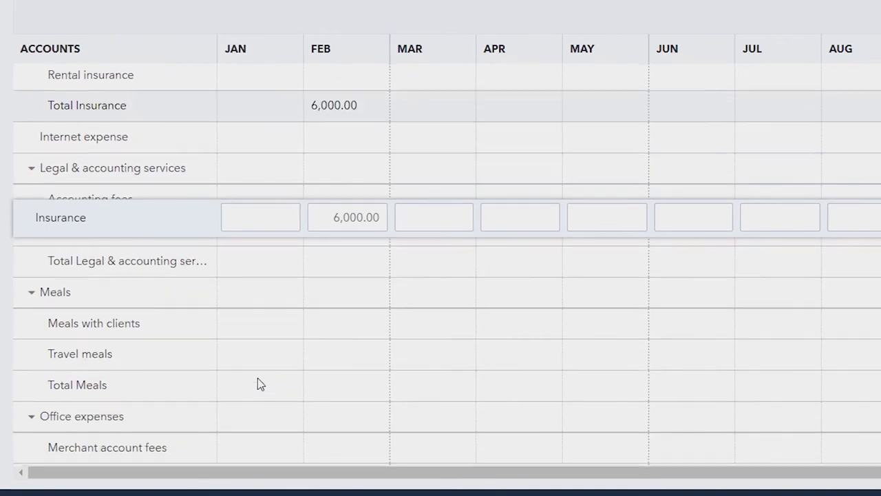
scroll(256, 384, "down", 6)
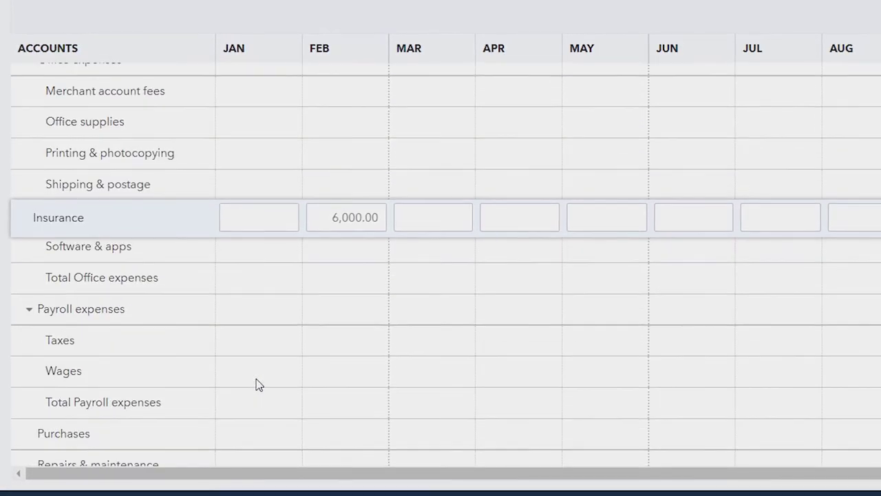
scroll(255, 380, "down", 2)
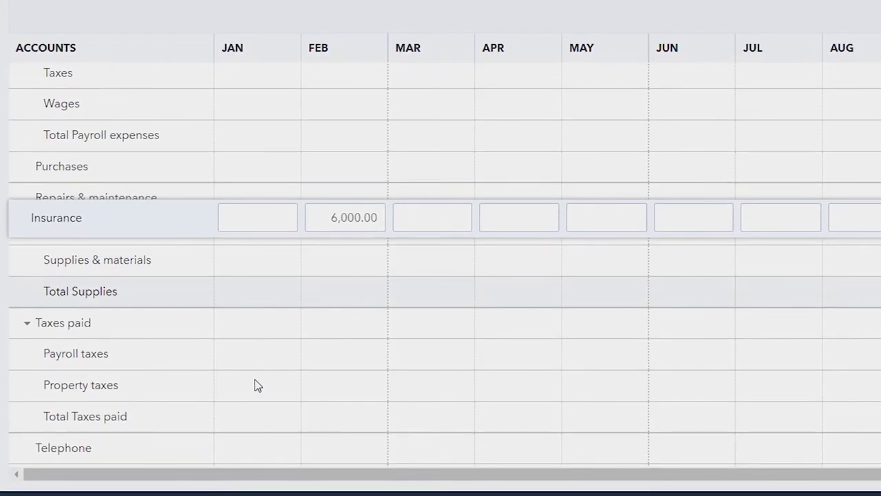
scroll(254, 380, "up", 8)
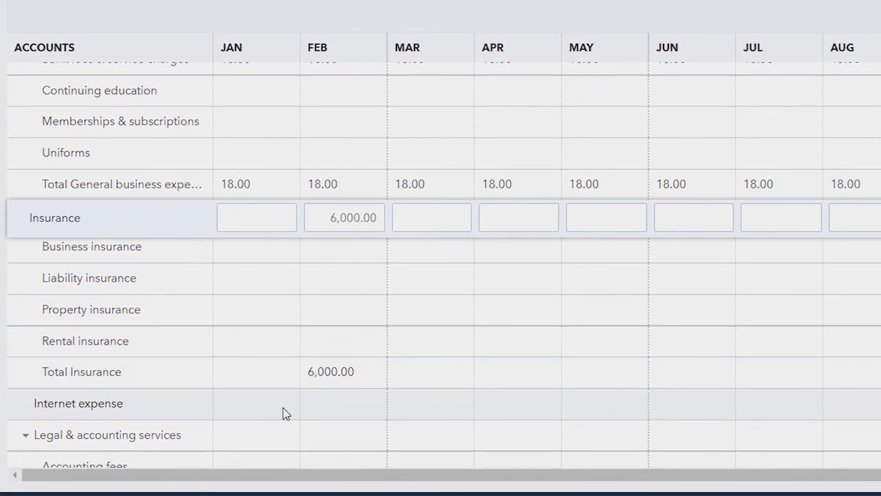
left_click(282, 409)
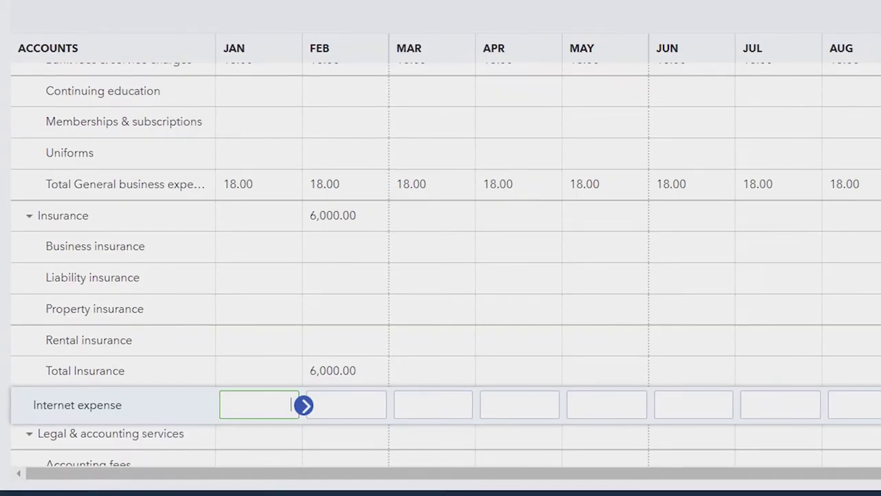
type("90")
key("Tab")
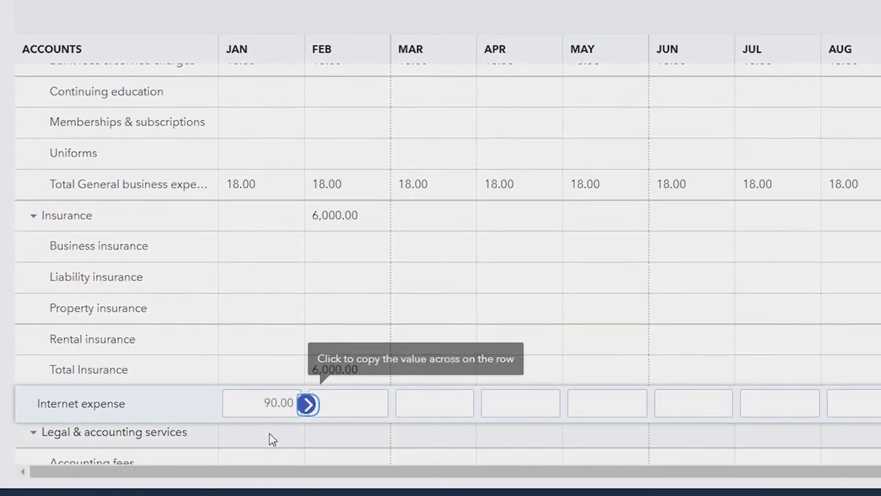
left_click(308, 403)
Fill the Internet expense label cell in the Excel budget light green
left_click(323, 484)
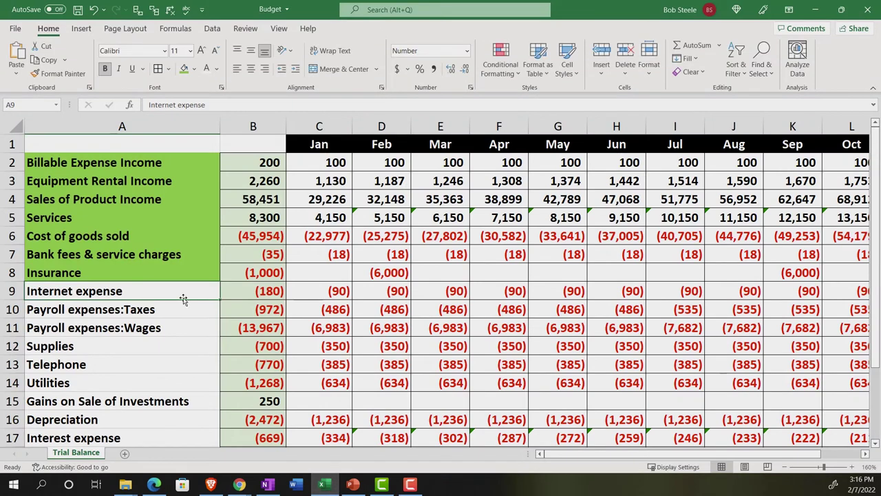
right_click(118, 291)
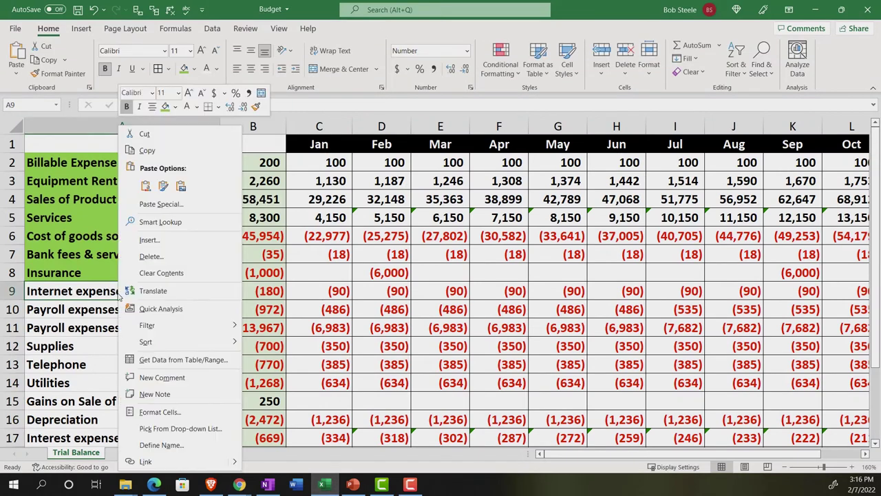
left_click(165, 107)
Enter 972 as the January amount of Taxes under Payroll expenses in the QuickBooks budget and copy it across to December
left_click(165, 309)
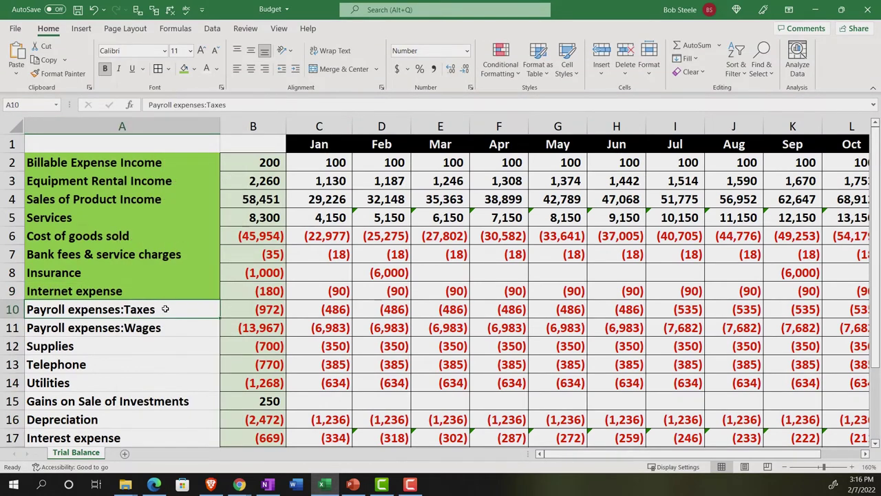
mouse_move(326, 487)
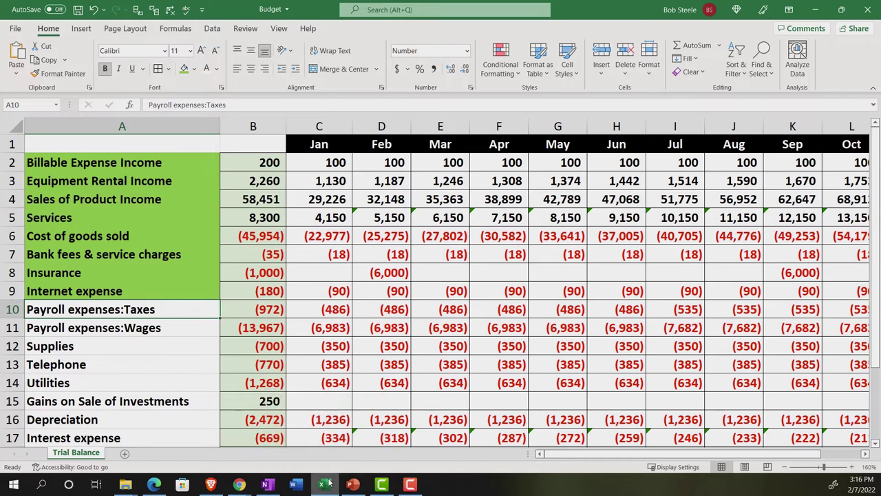
left_click(328, 485)
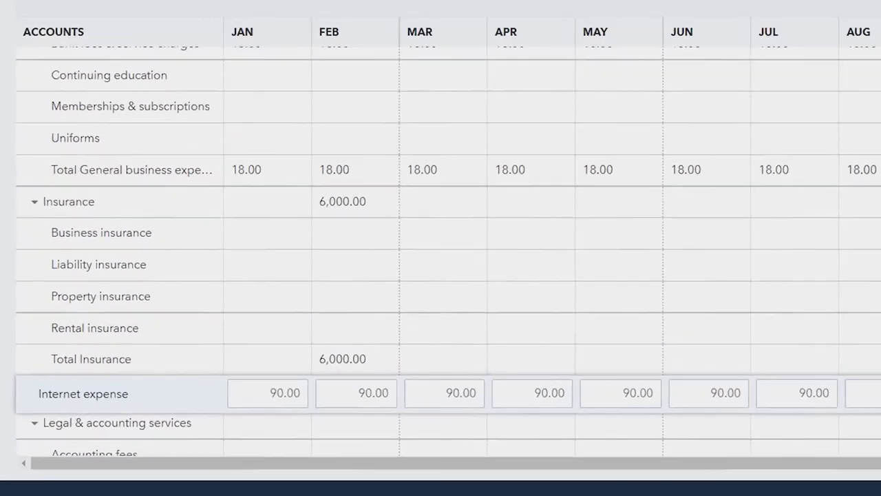
scroll(281, 303, "down", 8)
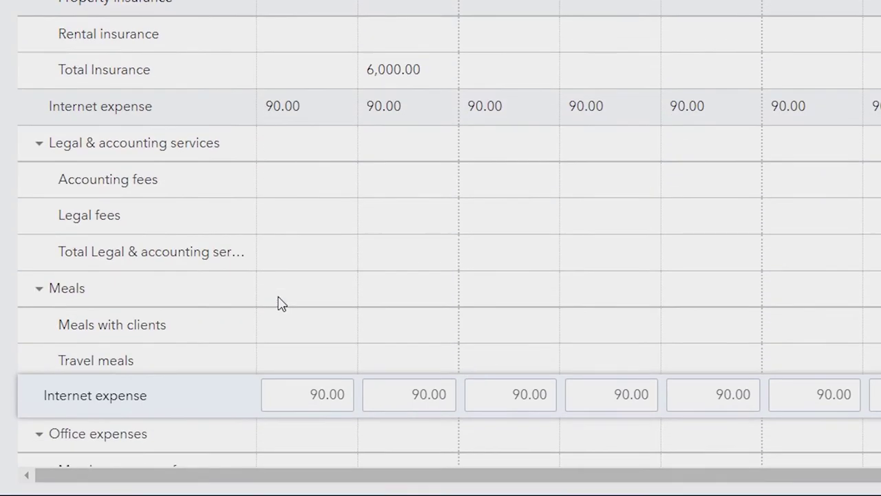
scroll(280, 304, "down", 8)
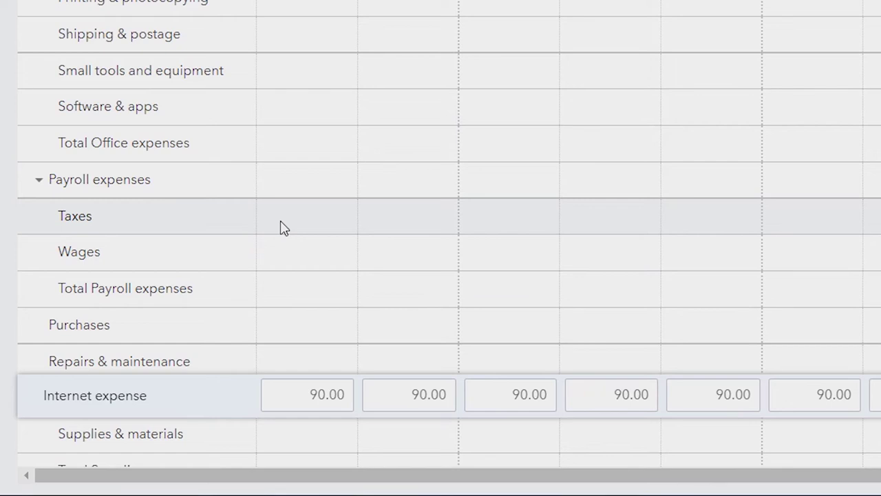
left_click(281, 227)
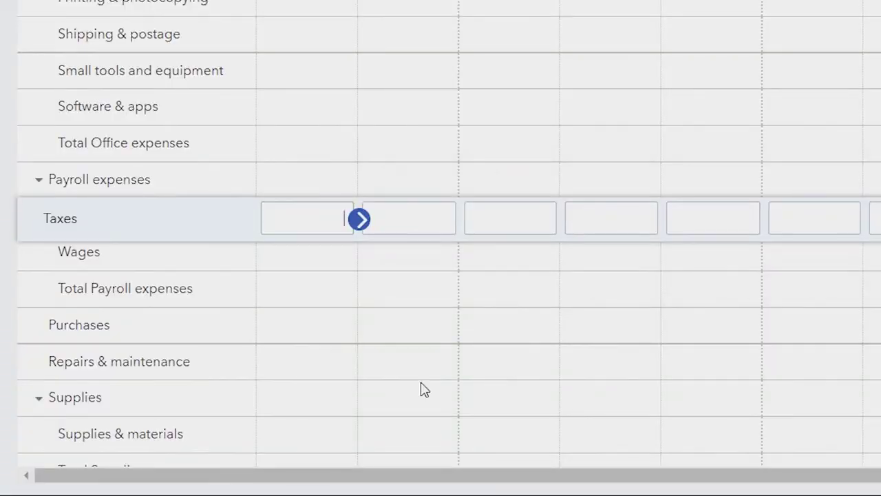
left_click(300, 222)
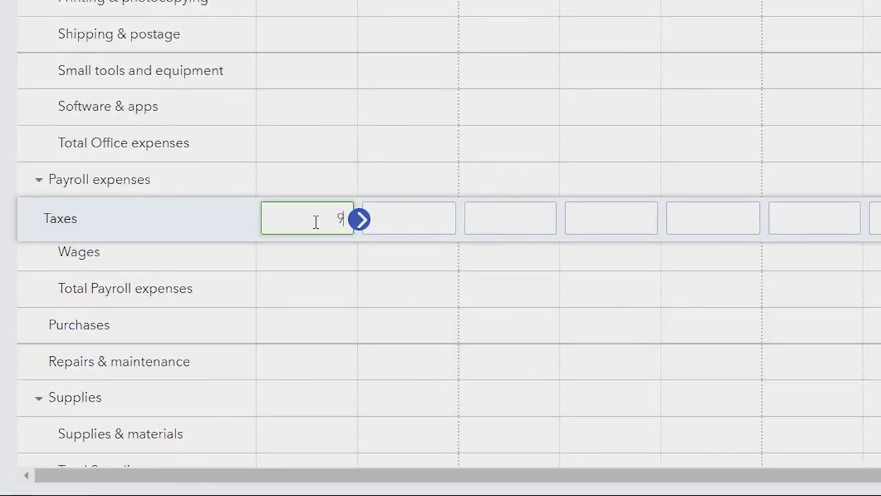
left_click(359, 219)
left_click(315, 262)
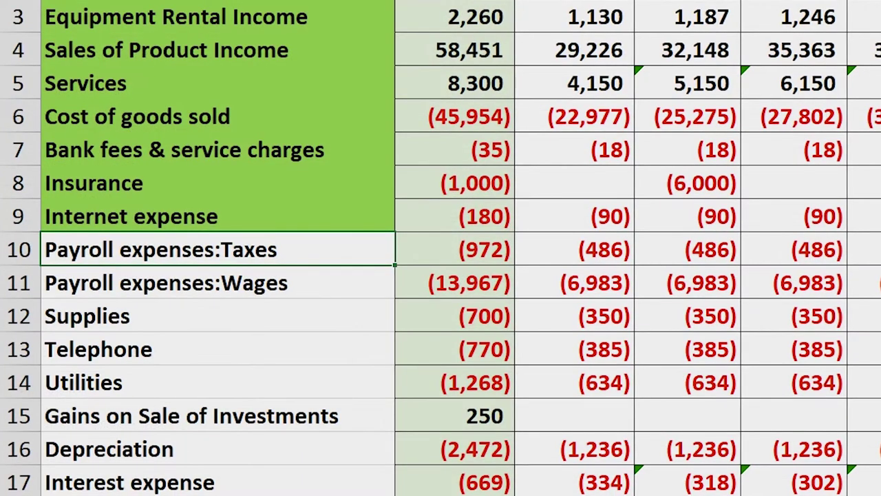
Check the January payroll taxes amount in Excel, replace the January Taxes amount in QuickBooks with 483 and copy it across to December
left_click(596, 250)
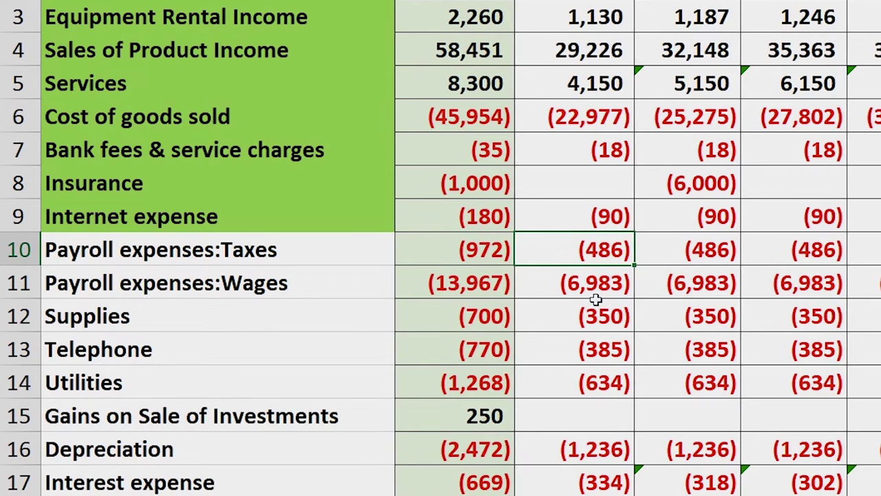
key("alt+Tab")
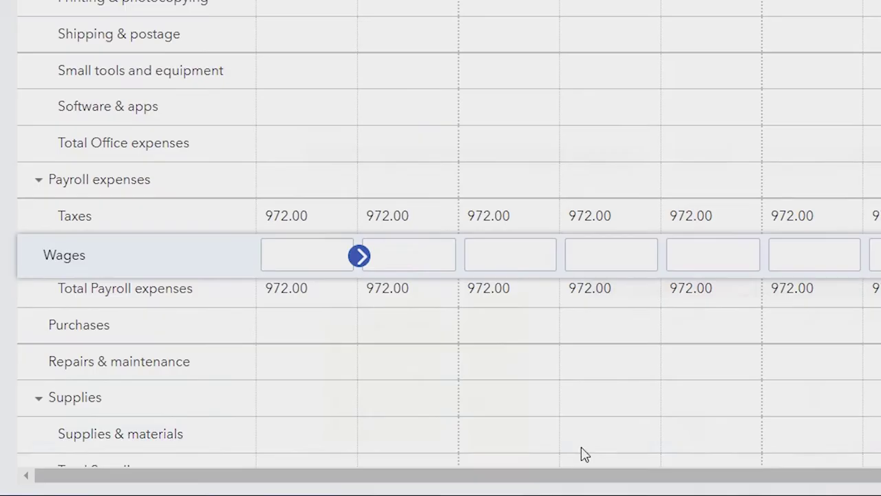
left_click(313, 216)
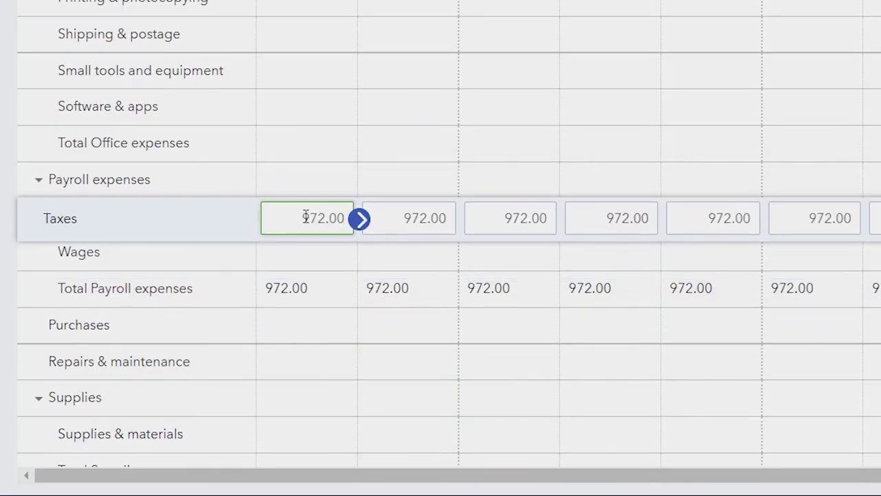
double_click(307, 216)
type("48")
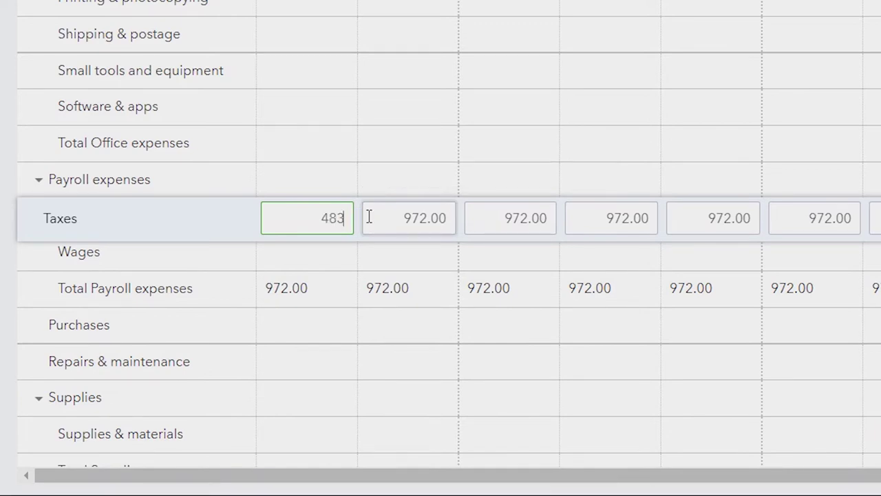
type("3")
key("Tab")
left_click(334, 219)
left_click(359, 220)
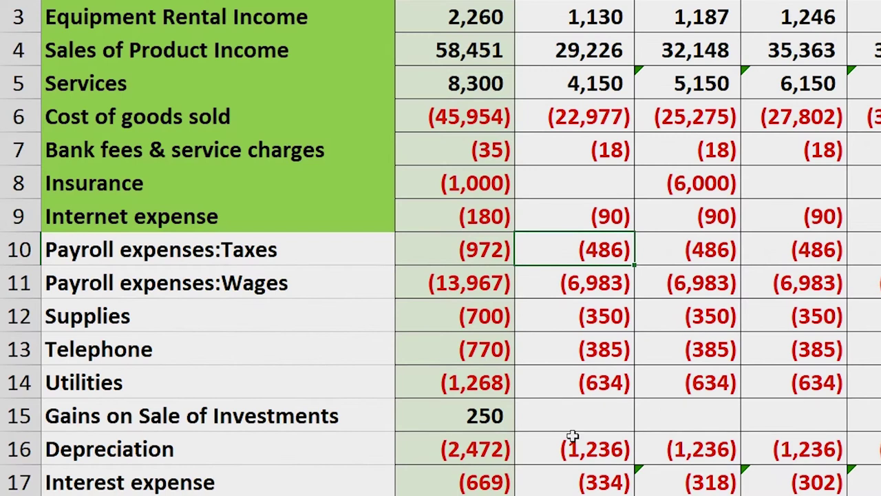
Enter 9,683 as the January amount of Wages under Payroll expenses in the QuickBooks budget and copy it across to December
left_click(589, 277)
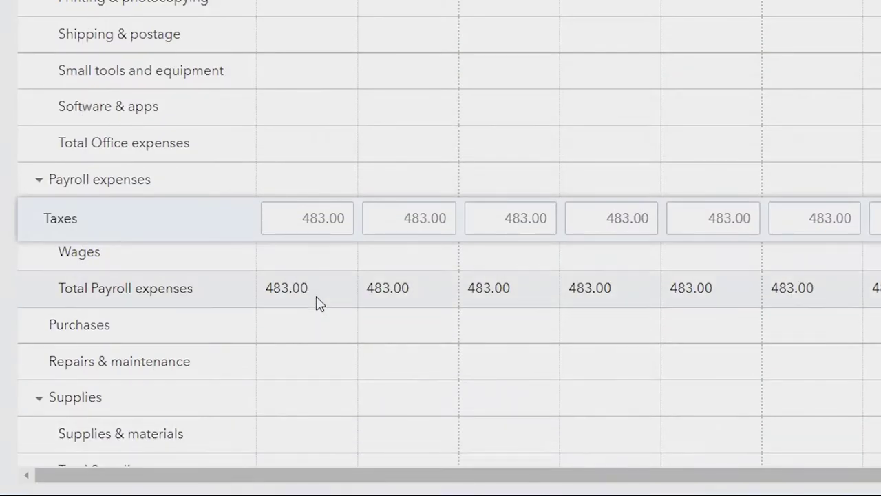
left_click(314, 292)
left_click(303, 251)
type("9683.00")
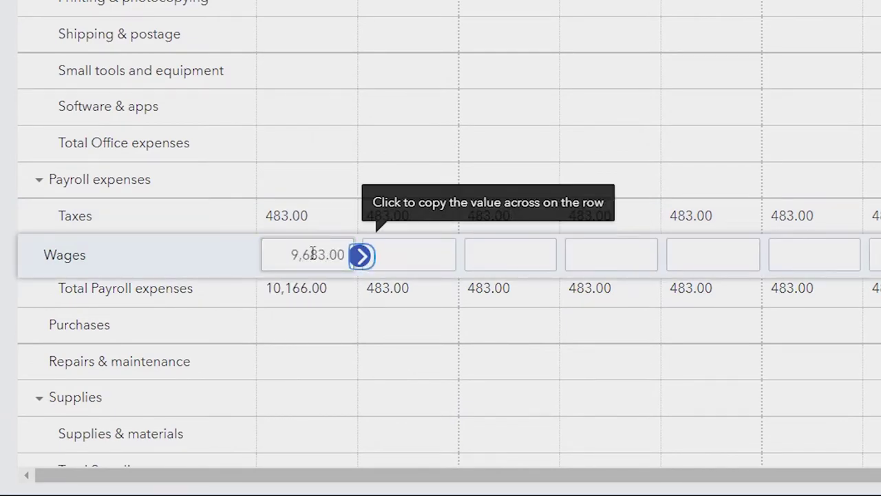
left_click(359, 256)
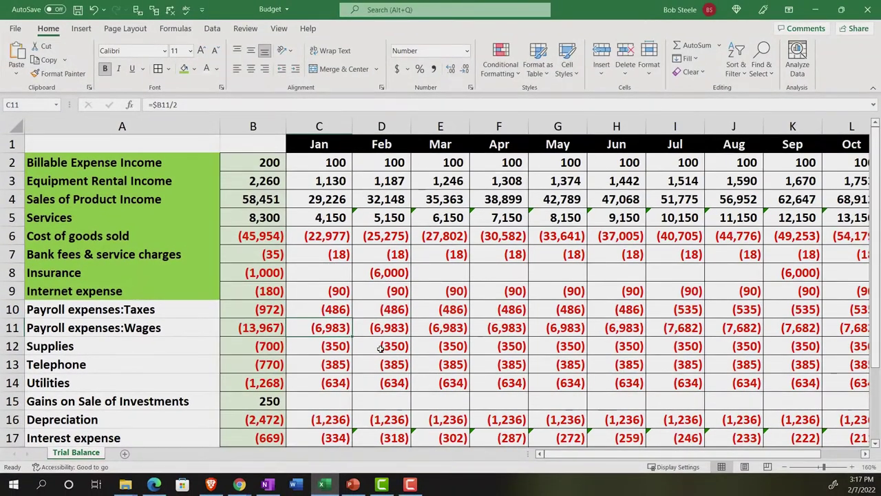
Compare the monthly Payroll expenses:Wages amounts from January to July in the Excel budget with the Wages row in QuickBooks
left_click(335, 311)
key("Down")
key("Right")
key("Right")
key("Right")
key("Right")
key("Right")
key("Right")
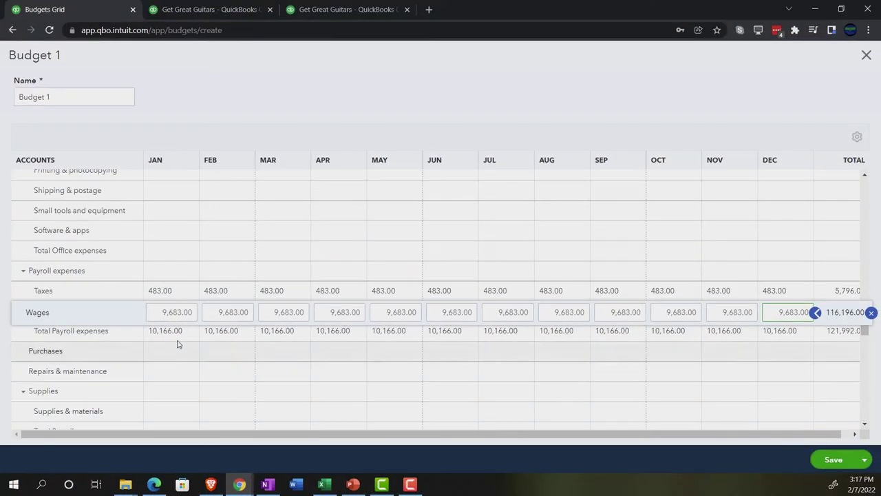
left_click(499, 314)
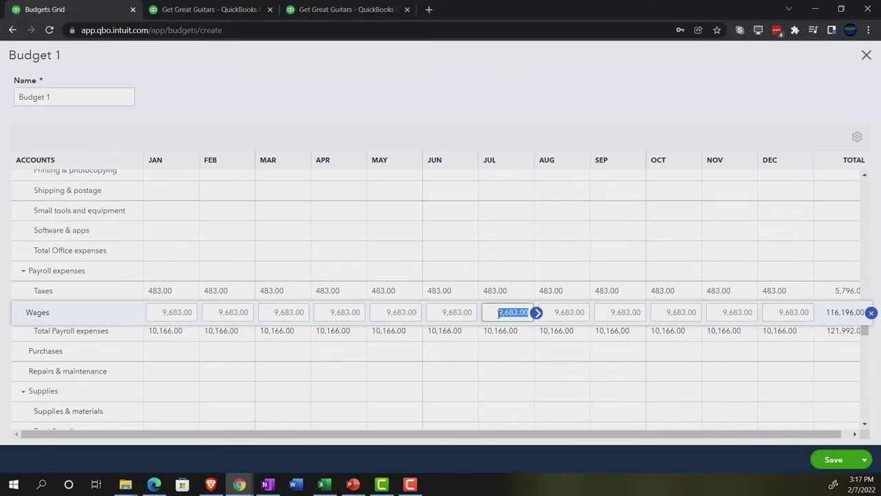
left_click(325, 485)
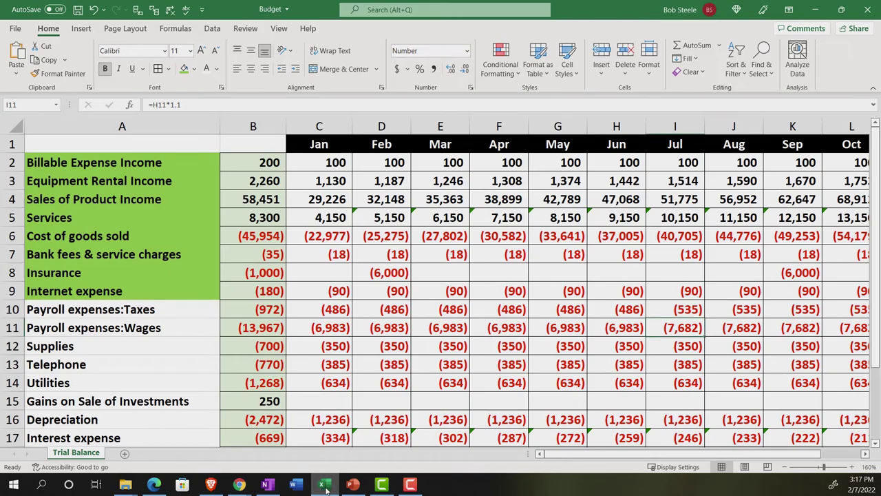
Set the January Wages amount in the QuickBooks budget to 6,983 and copy it across to December
left_click(325, 486)
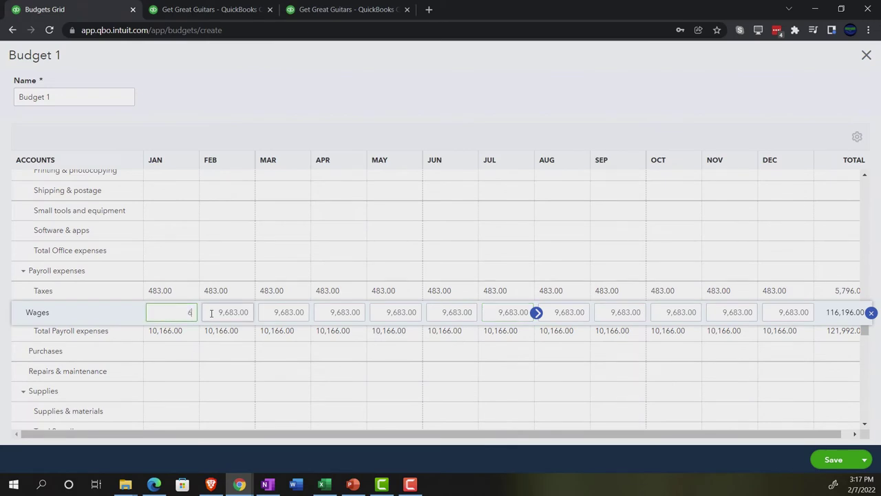
left_click(211, 314)
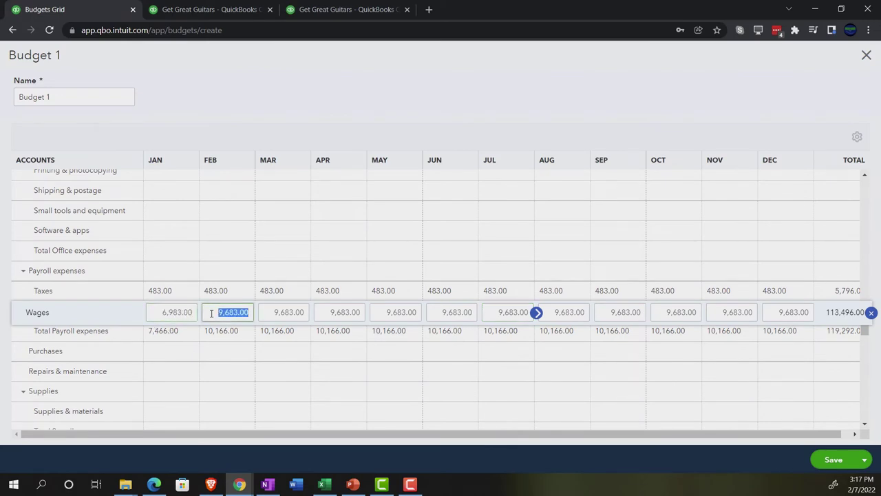
left_click(198, 313)
Check the July wages amount in Excel, set the July Wages amount in the QuickBooks budget to 7,682 and copy it across to December
left_click(324, 486)
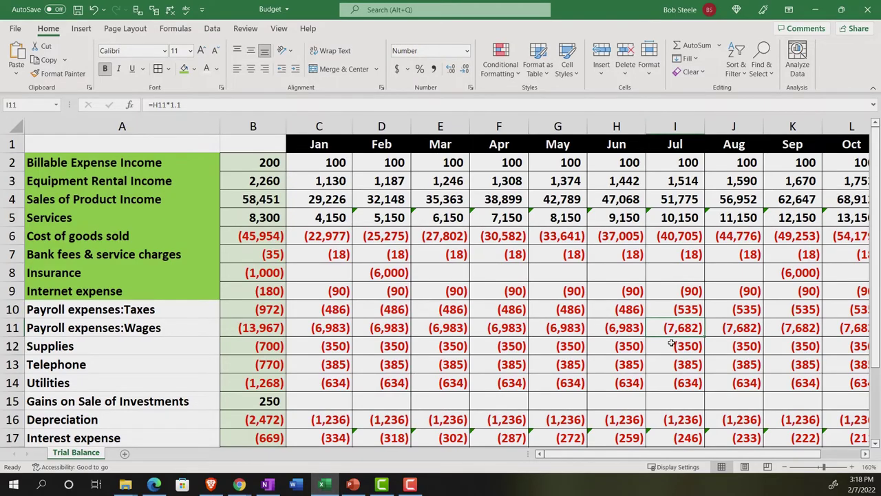
key("alt+Tab")
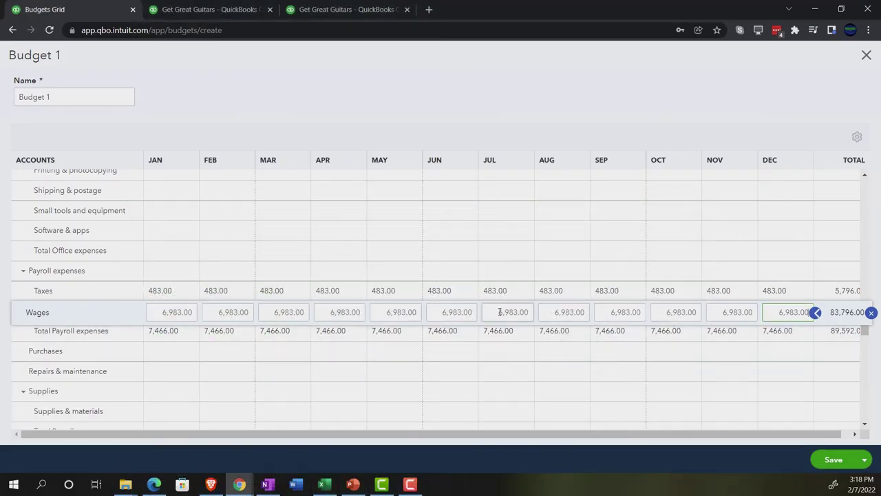
type("7,682")
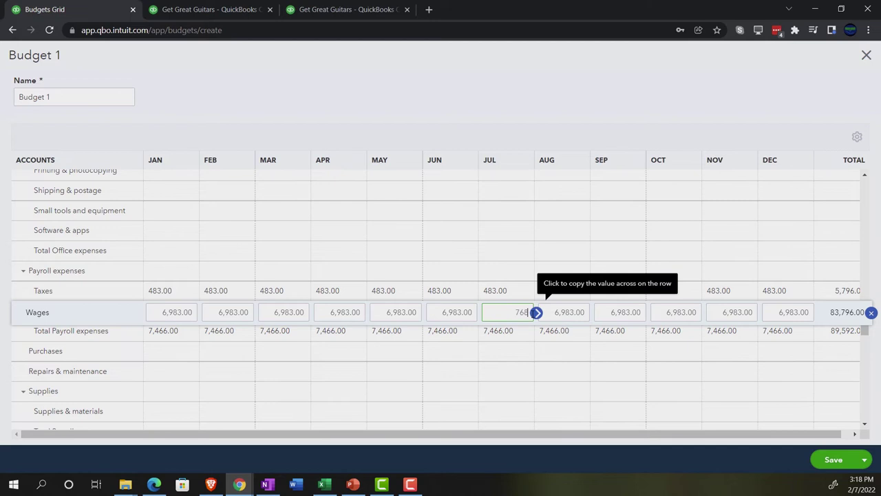
left_click(536, 313)
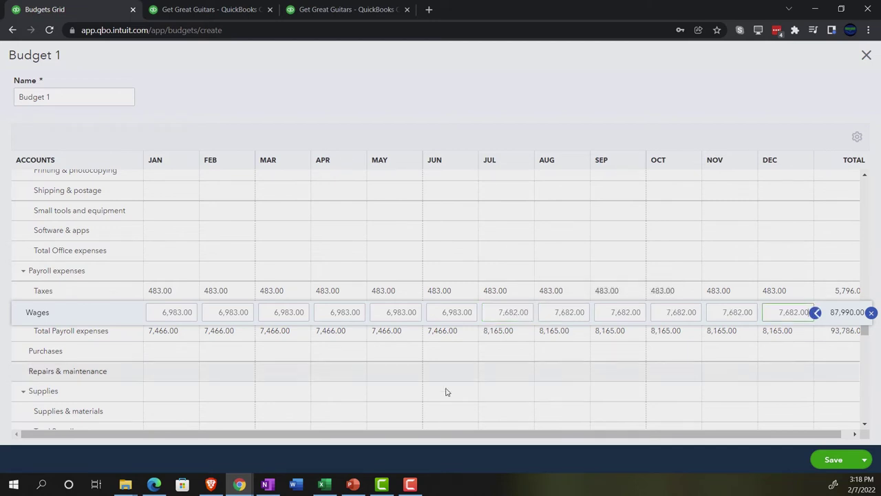
Check the July payroll taxes amount in Excel, set the July Taxes amount in the QuickBooks budget to 535 and copy it across to December
left_click(324, 485)
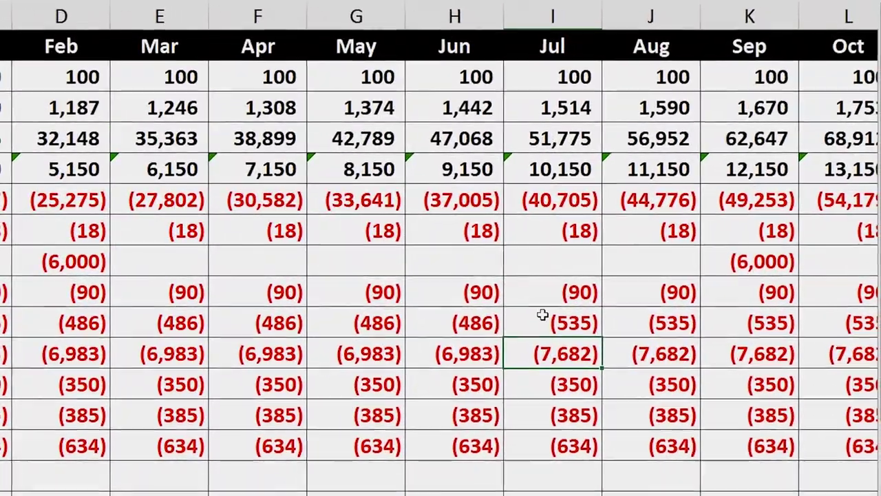
left_click(670, 304)
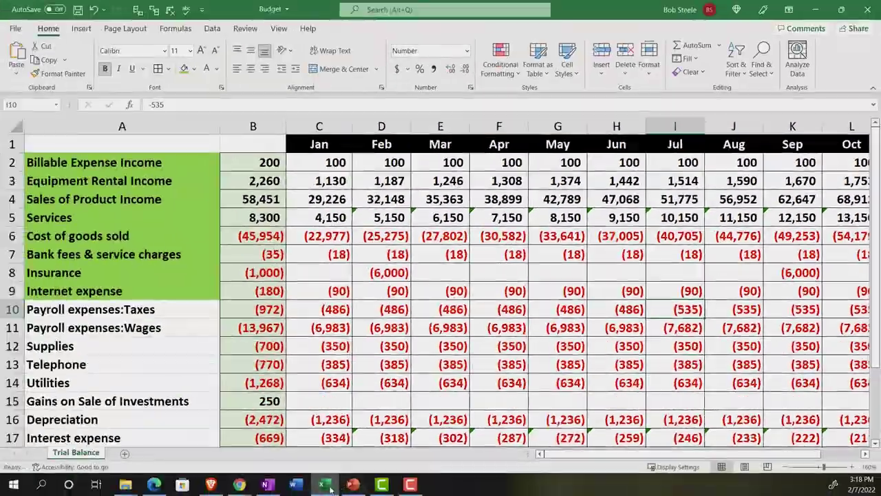
left_click(324, 485)
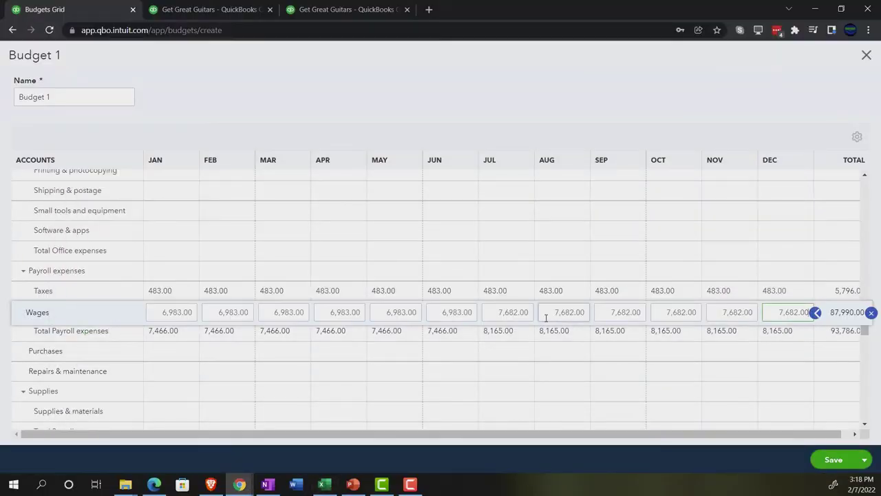
left_click(502, 291)
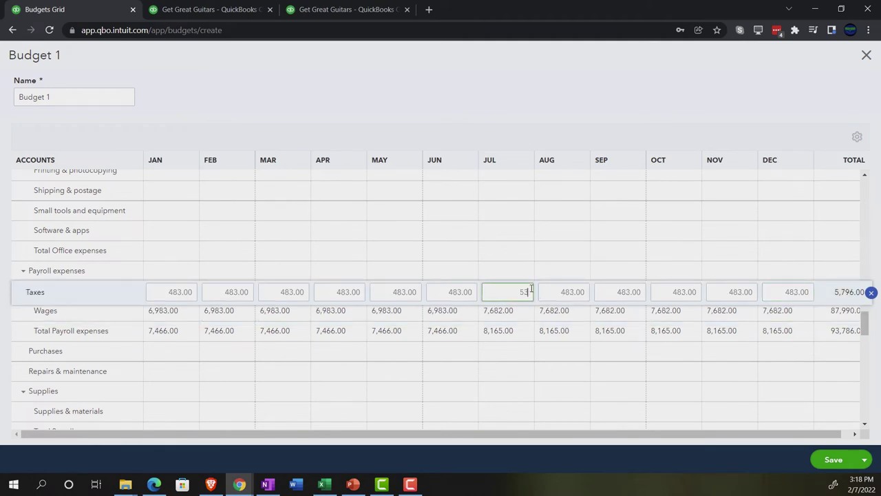
key("Tab")
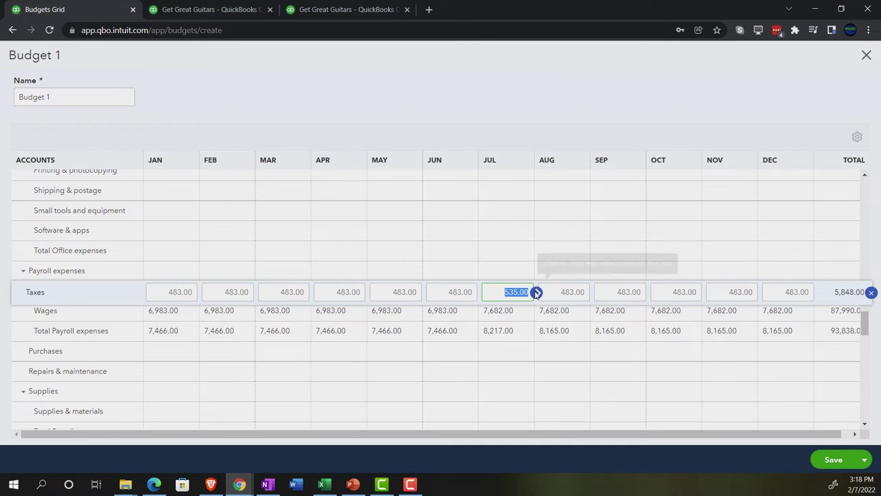
left_click(536, 292)
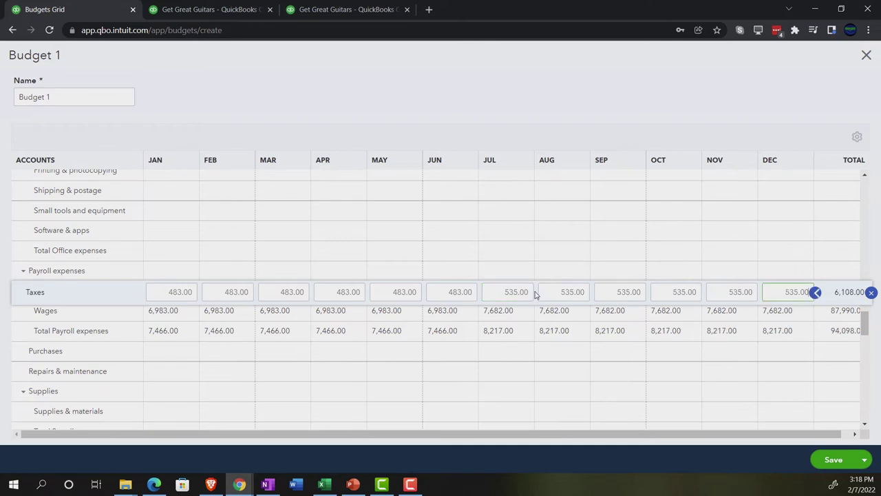
Review the Payroll expenses:Taxes row in the Excel budget from January through the yearly total, along with the Wages row below it
mouse_move(328, 491)
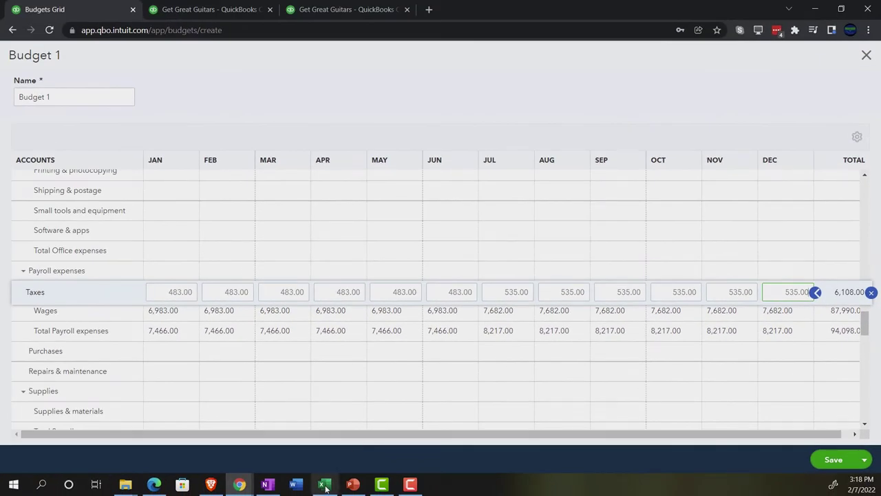
left_click(325, 486)
left_click(344, 312)
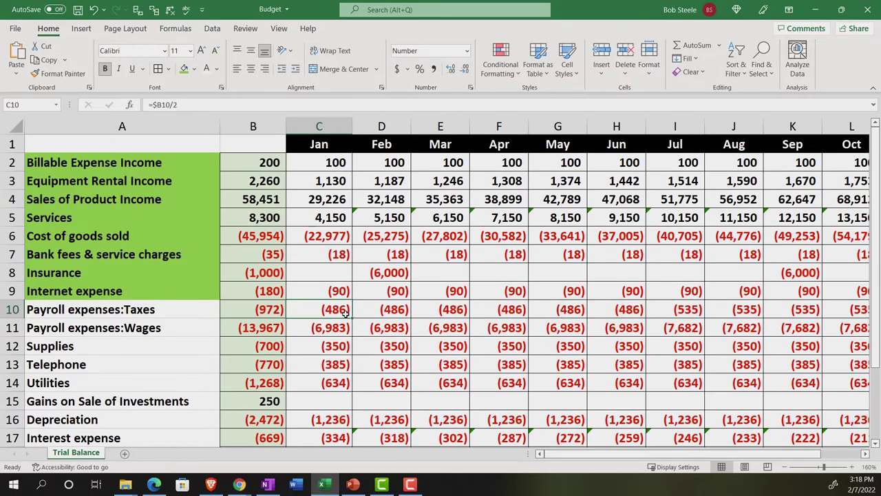
key("Right")
key("Right")
key("Right")
key("Right")
key("Right")
key("Right")
key("Right")
key("Right")
key("Right")
key("Right")
key("Right")
key("Right")
key("Right")
key("Right")
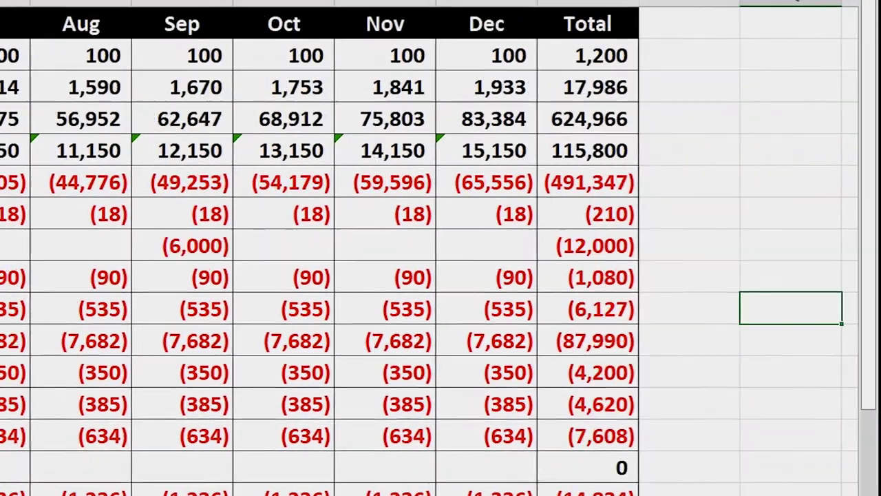
key("Left")
key("Left")
key("Down")
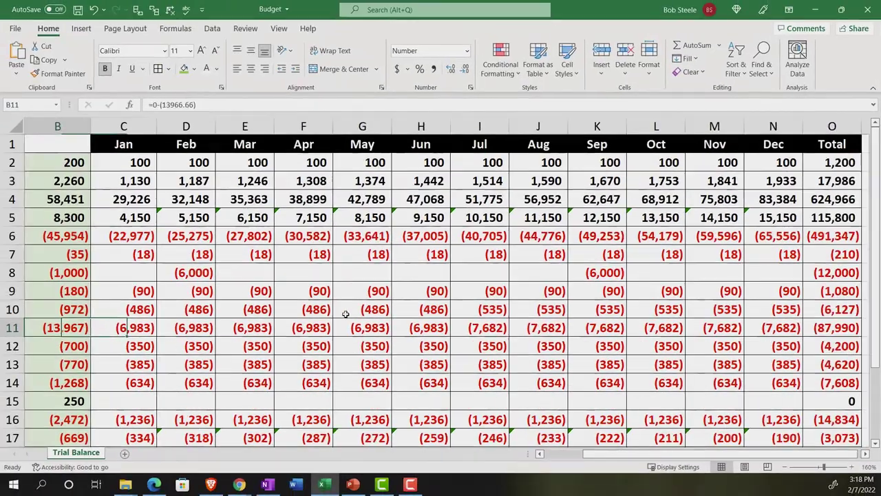
Mark the Payroll expenses:Taxes and Payroll expenses:Wages account names in Excel as entered with the green fill
key("Home")
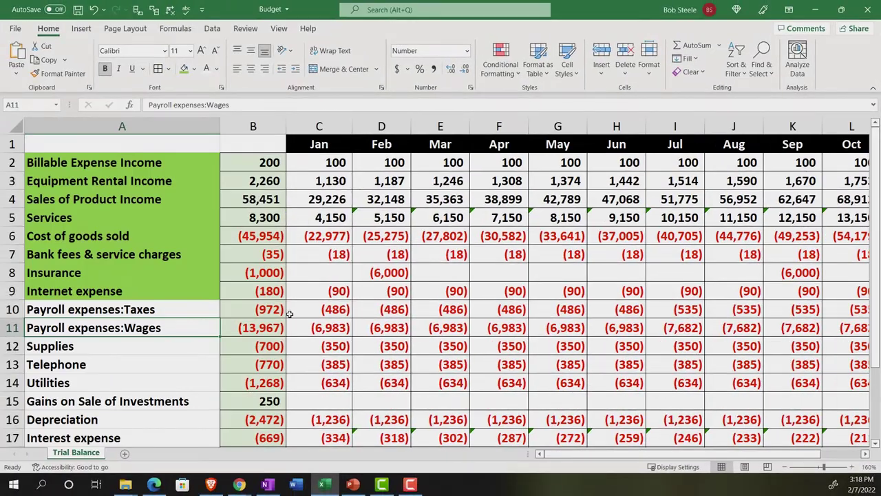
left_click_drag(122, 310, 126, 323)
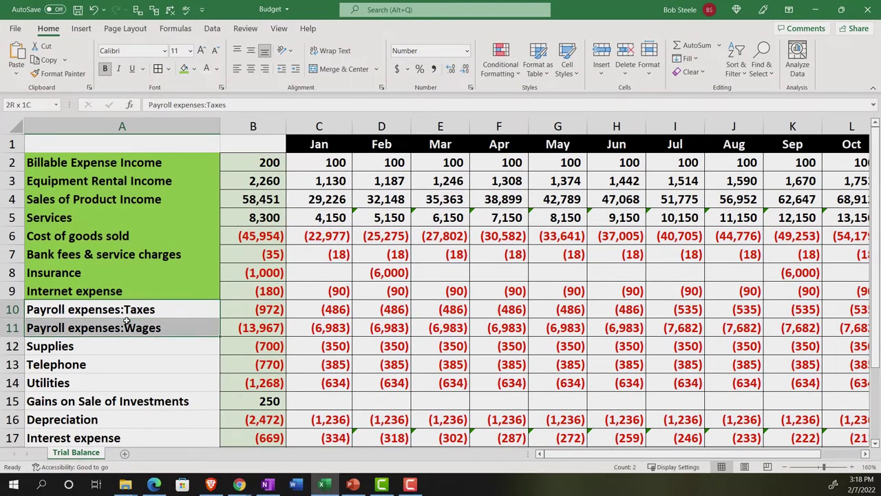
left_click(187, 71)
Enter 350 as the January amount of Supplies in the QuickBooks budget and copy it across the row
scroll(174, 201, "down", 2)
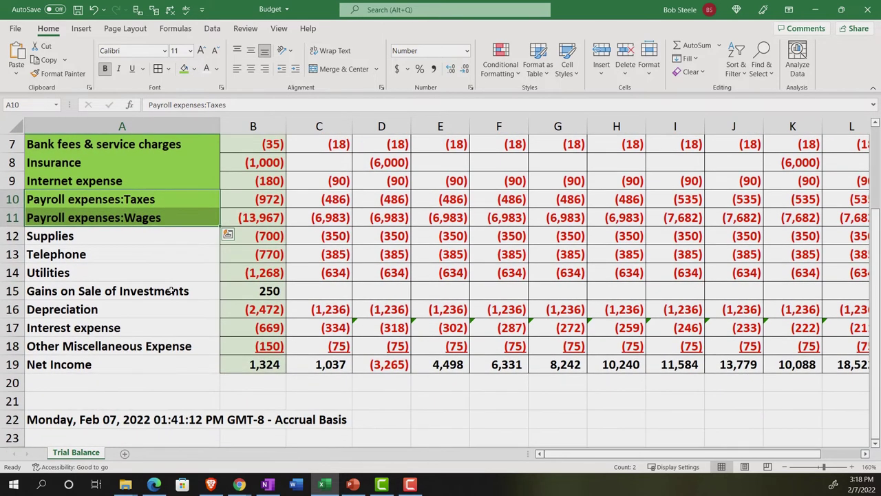
mouse_move(327, 490)
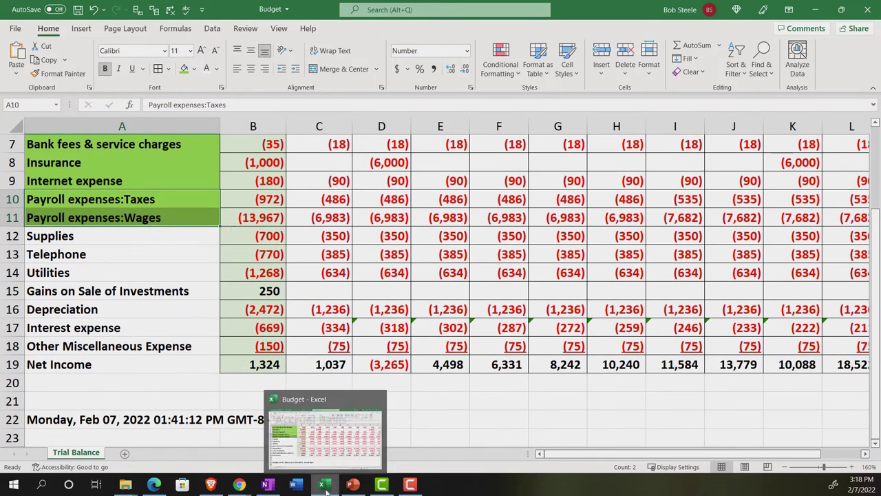
left_click(327, 490)
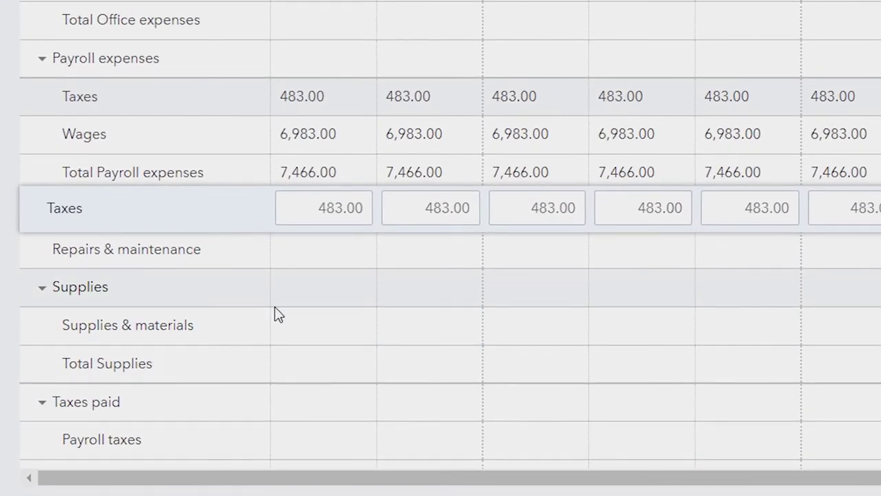
left_click(321, 292)
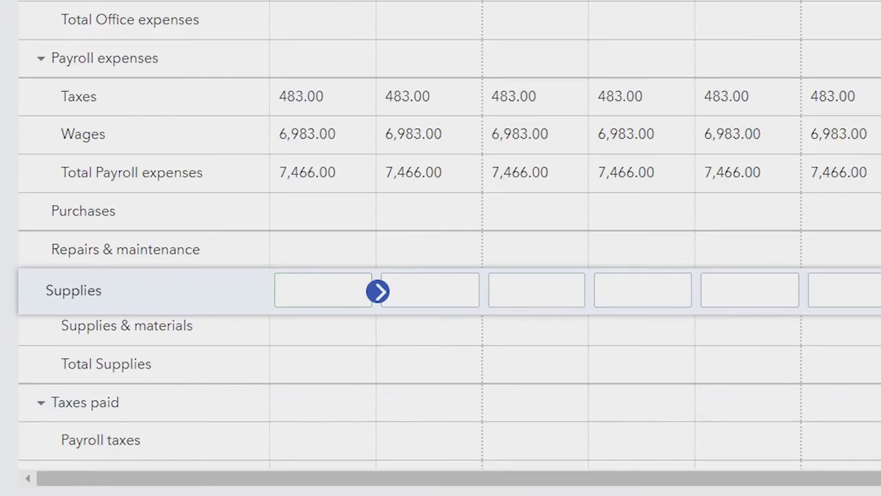
left_click(356, 296)
type("350")
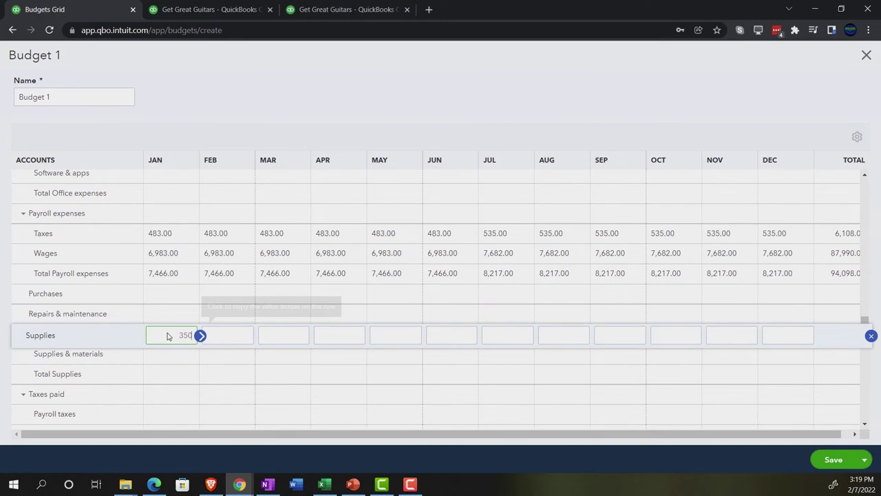
Switch to the Excel budget and fill the Supplies account name with green to mark it as entered
left_click(323, 484)
left_click(134, 237)
right_click(134, 238)
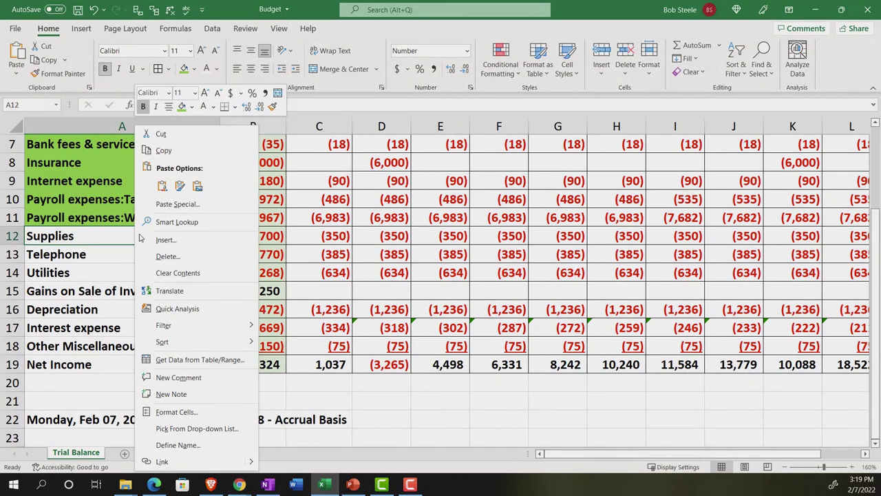
left_click(182, 107)
left_click(187, 256)
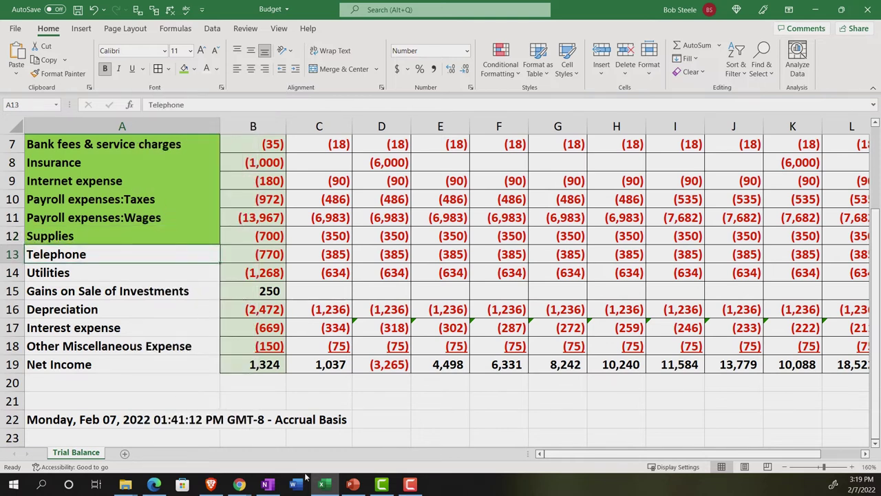
Enter 385 as the January amount of Telephone in the QuickBooks budget and copy it across to December
left_click(334, 489)
scroll(191, 376, "down", 3)
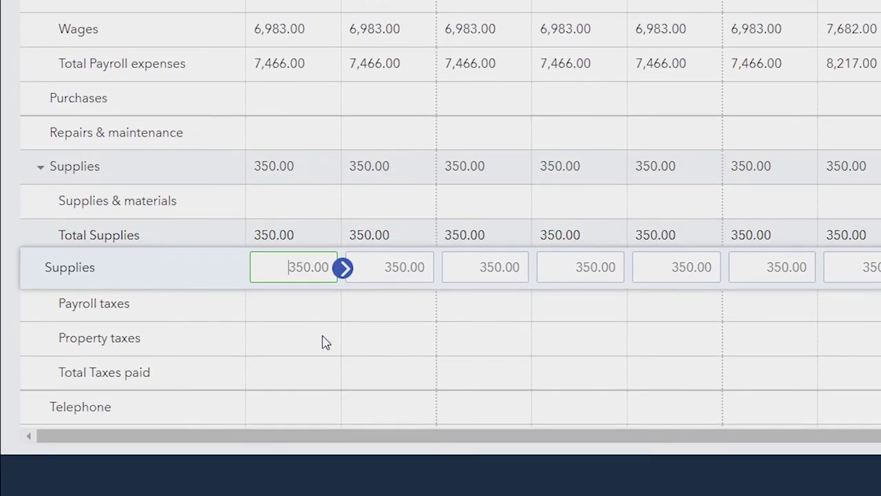
left_click(279, 309)
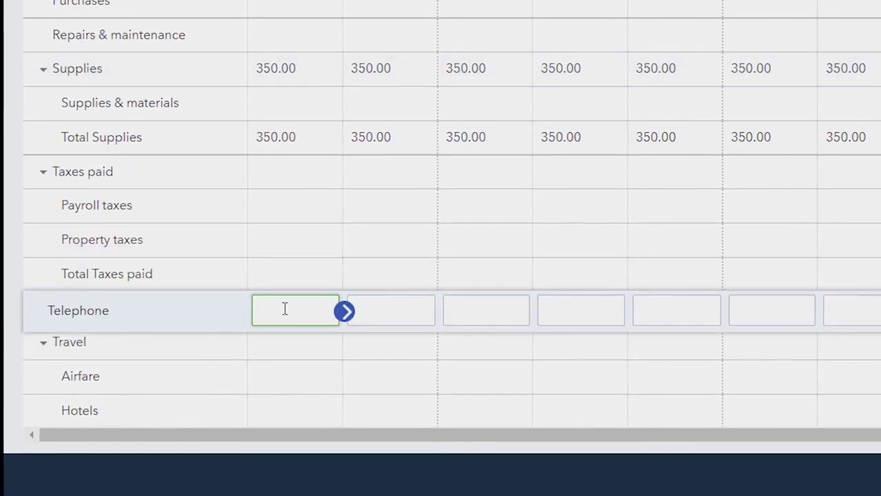
left_click(333, 485)
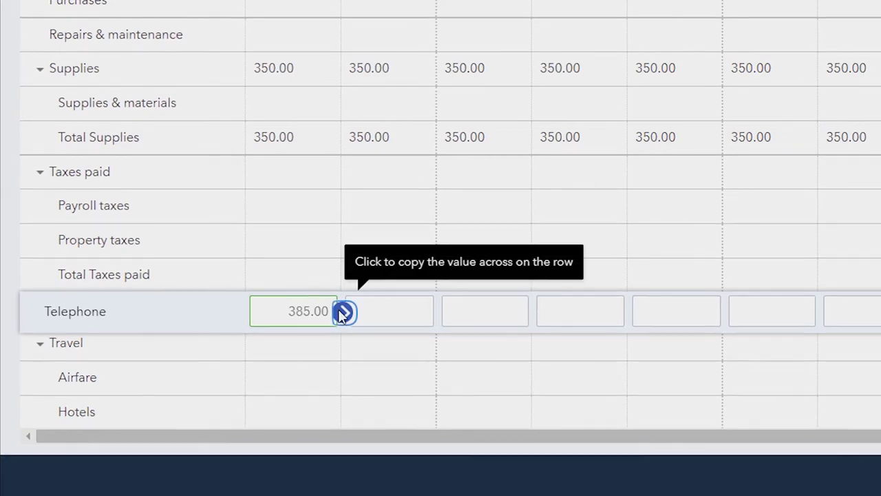
left_click(342, 313)
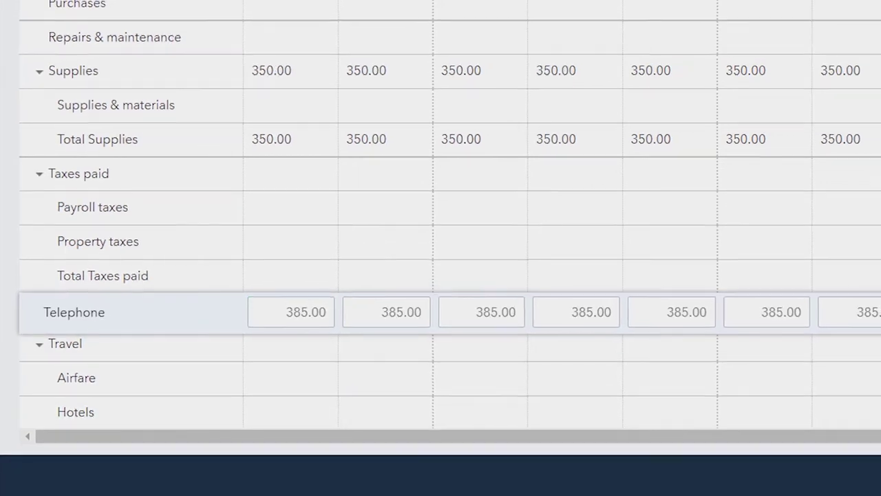
Switch to the Excel budget and fill the Telephone account name with green to mark it as entered
left_click(326, 486)
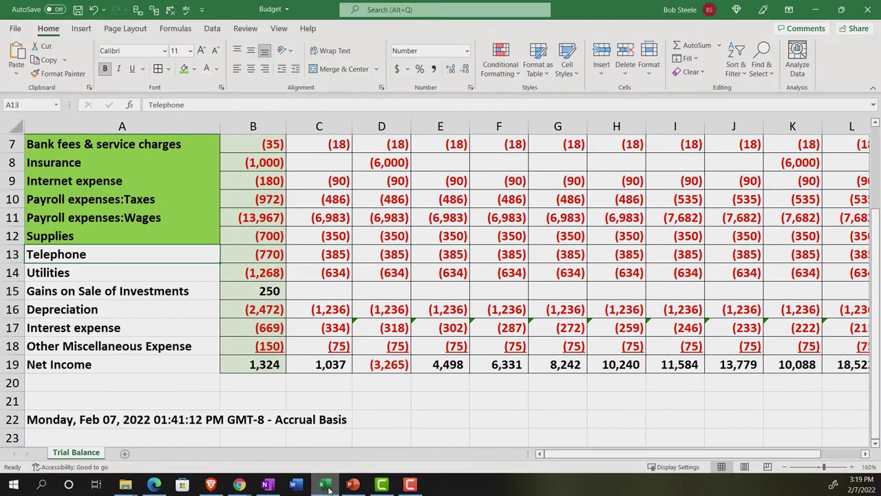
right_click(121, 255)
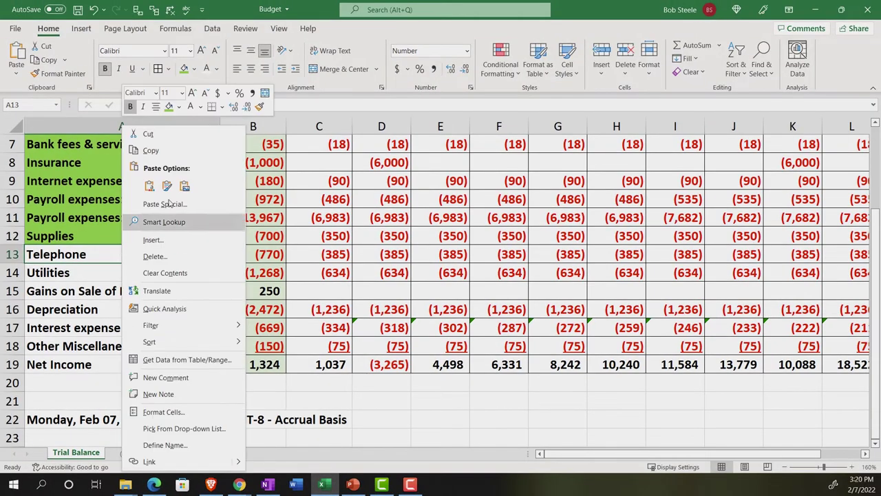
key("Escape")
left_click(133, 271)
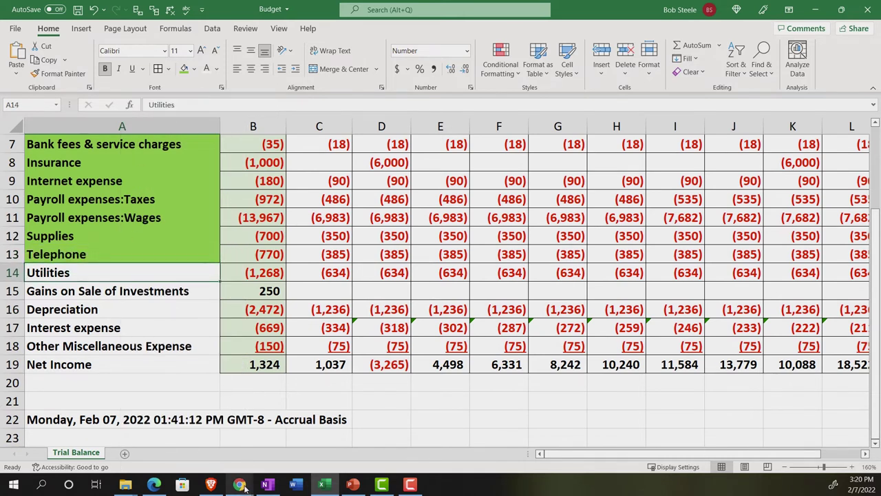
Switch to the QuickBooks budget, enter 684 as the January amount of Utilities and copy it across the row
mouse_move(244, 487)
left_click(253, 441)
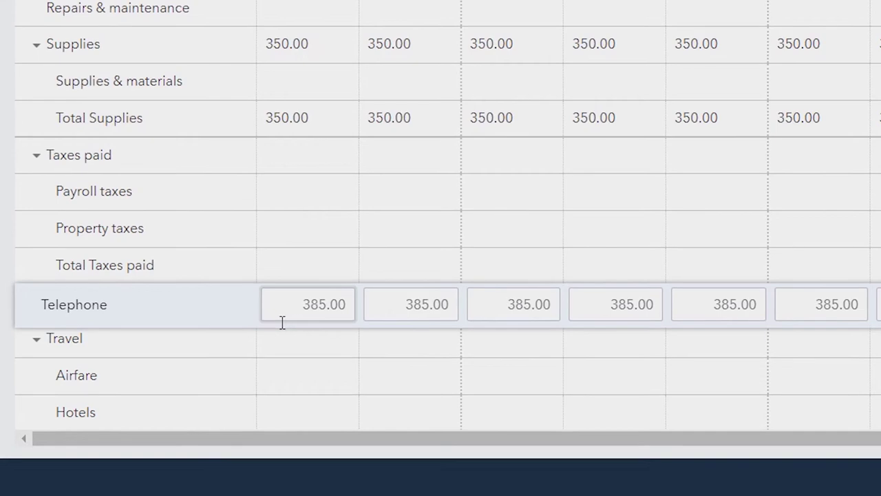
scroll(275, 351, "down", 3)
scroll(265, 379, "down", 3)
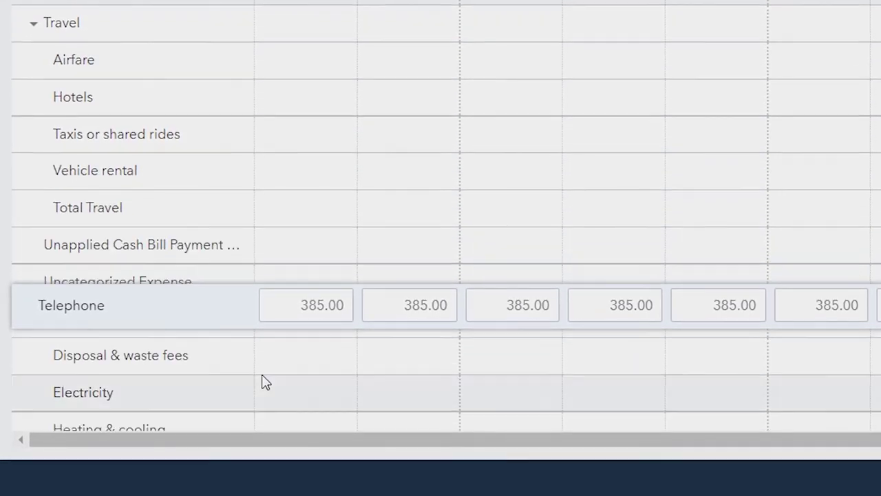
scroll(269, 252, "up", 2)
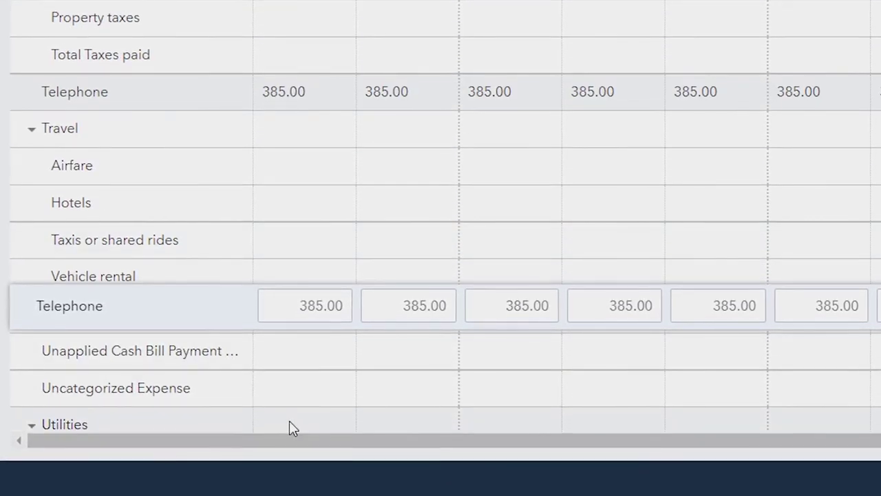
left_click(288, 425)
scroll(239, 311, "down", 3)
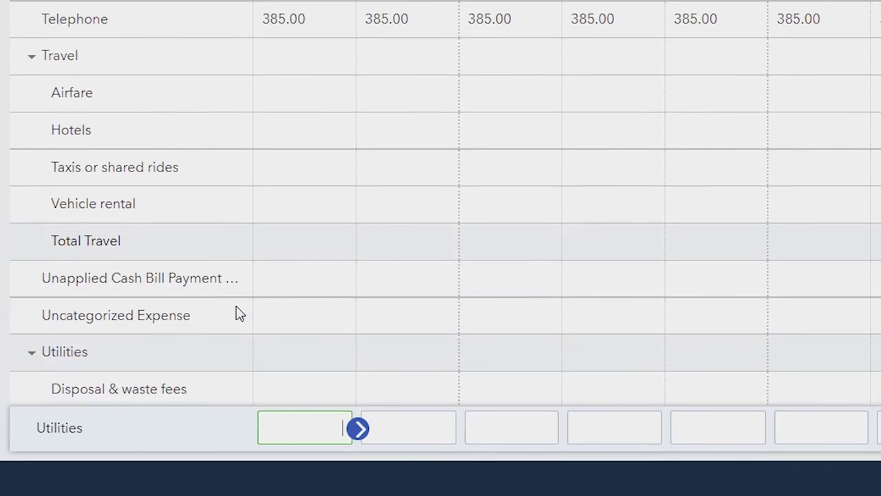
type("684")
key("Tab")
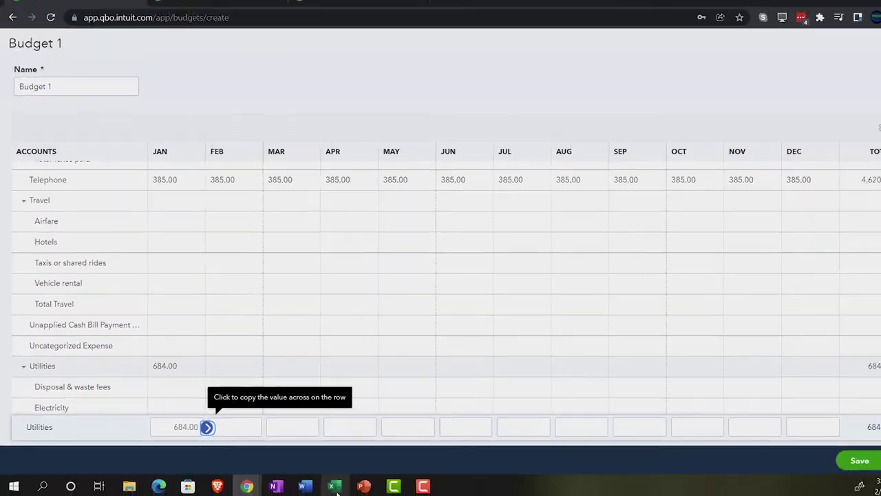
left_click(324, 486)
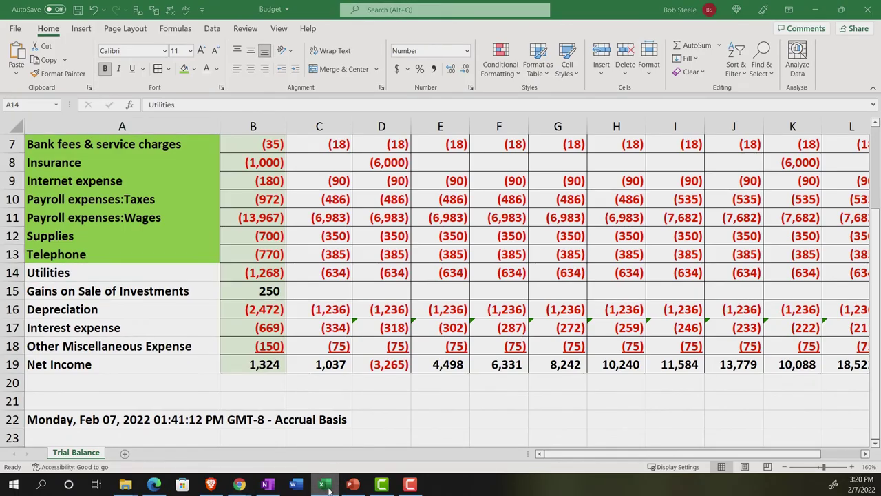
left_click(325, 486)
left_click(201, 427)
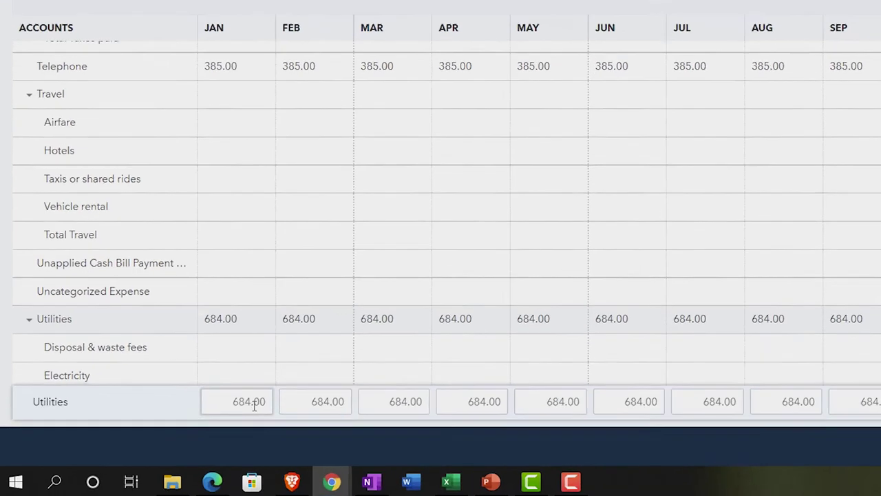
Correct the January amount of Utilities to 634 and copy it across the row
left_click(180, 427)
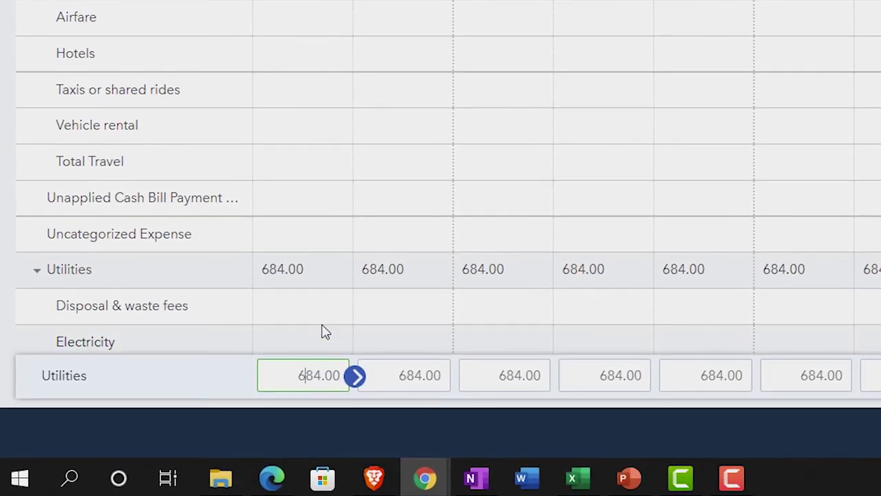
type("3")
key("Tab")
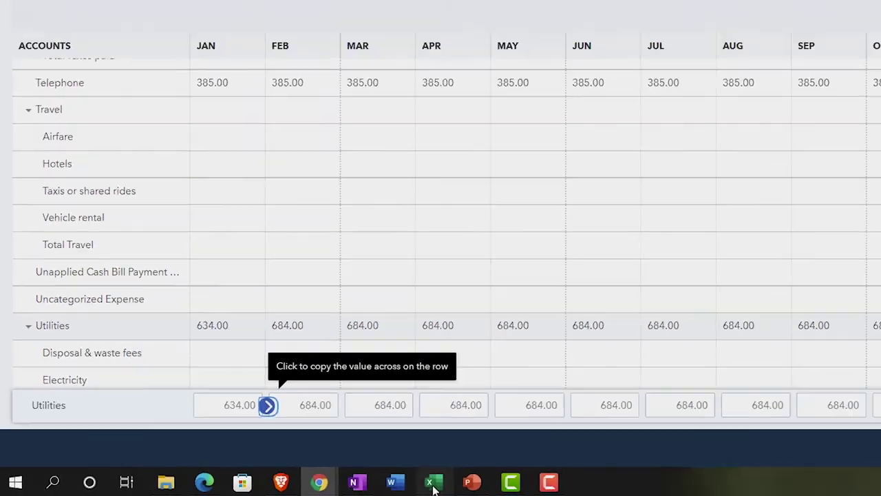
Switch to the Excel budget and fill the Utilities and Gains on Sale of Investments account names with green
left_click(579, 480)
right_click(133, 274)
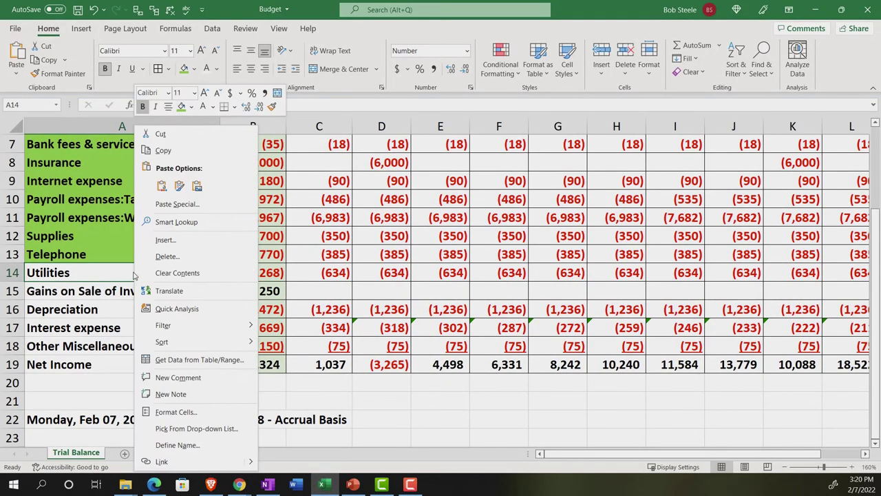
left_click(182, 109)
right_click(133, 288)
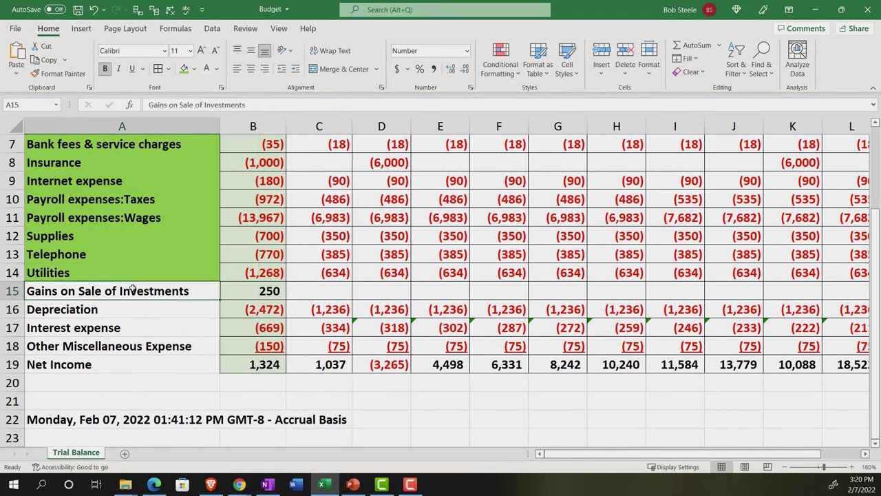
left_click(180, 107)
left_click(145, 303)
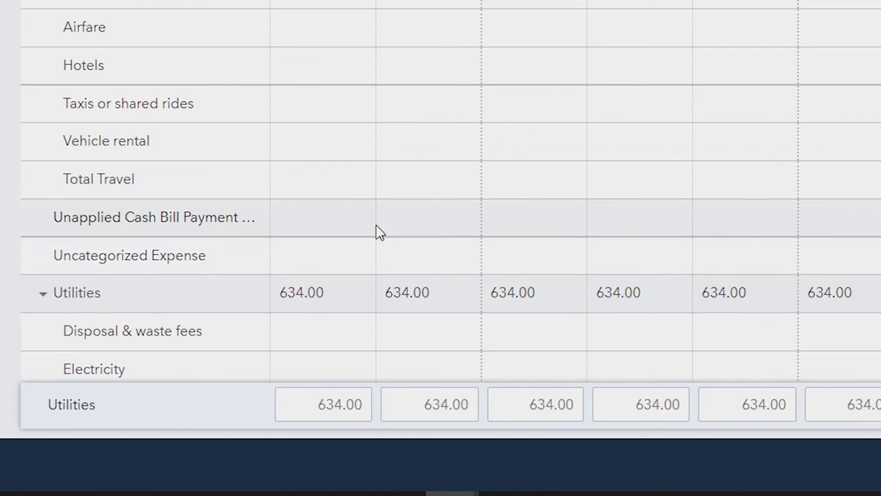
Enter 1,236 as the January amount of Depreciation under Other Expense in the QuickBooks budget and copy it across the row
scroll(307, 212, "down", 4)
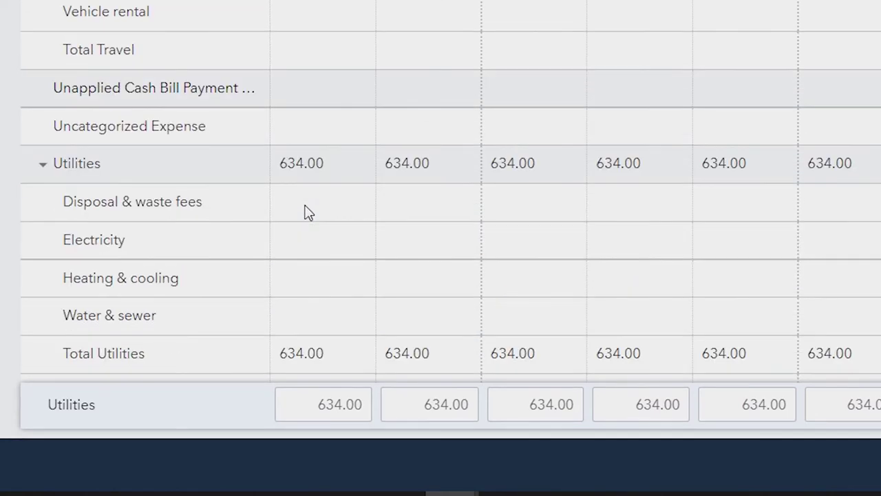
scroll(307, 213, "up", 2)
scroll(308, 212, "up", 10)
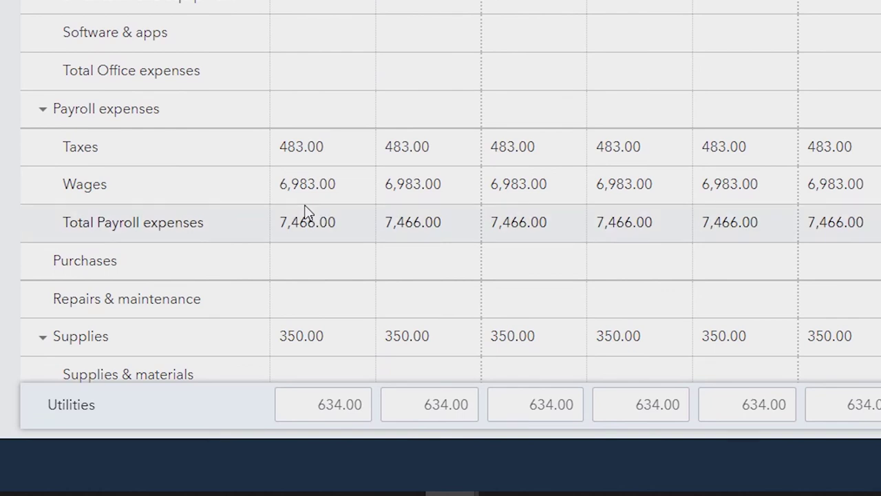
scroll(308, 212, "down", 8)
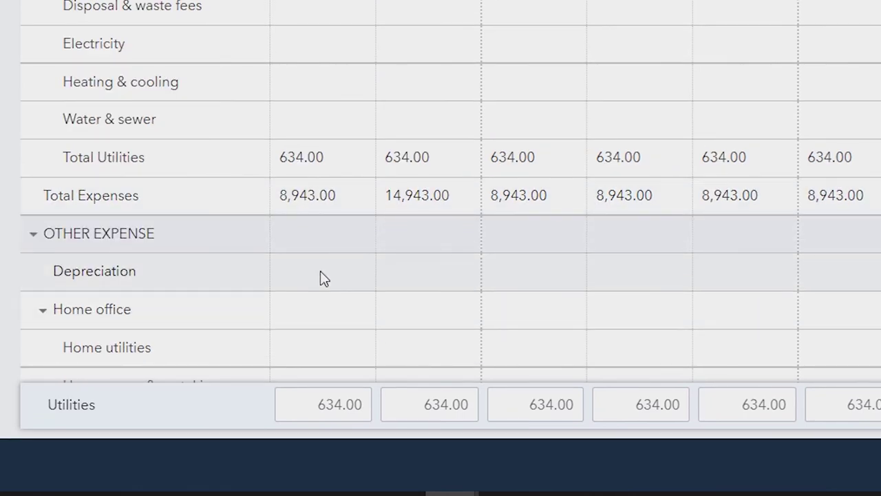
left_click(320, 271)
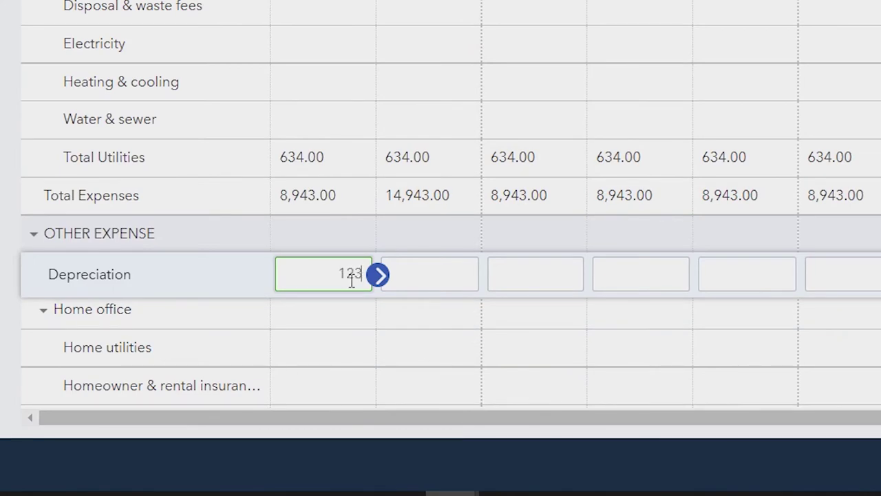
left_click(378, 275)
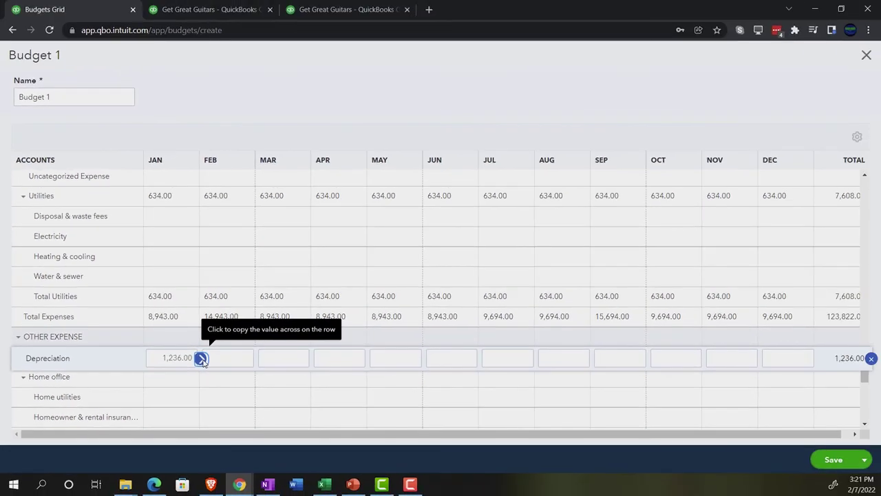
Switch to the Excel budget and fill the Depreciation account name with green to mark it as entered
left_click(325, 484)
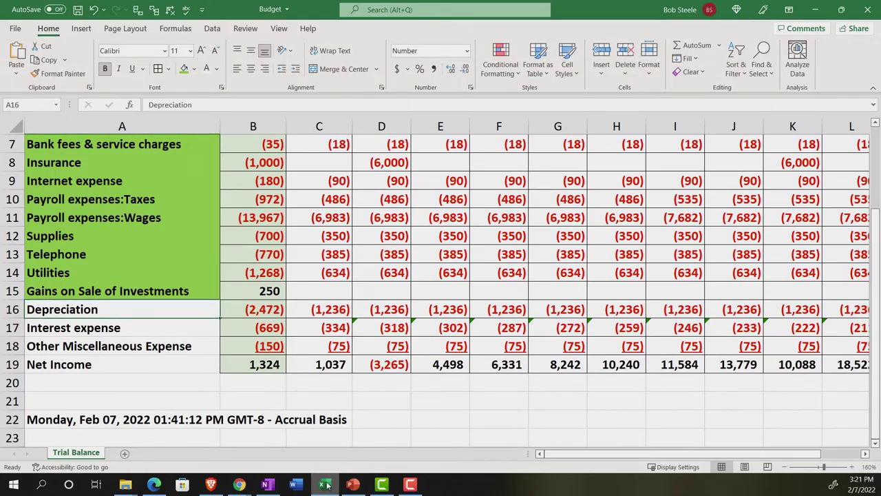
left_click(328, 485)
left_click(328, 485)
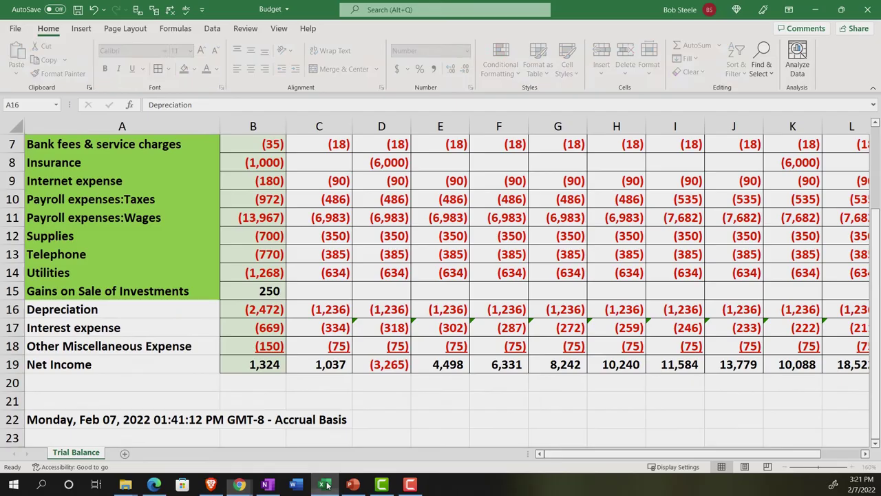
right_click(194, 310)
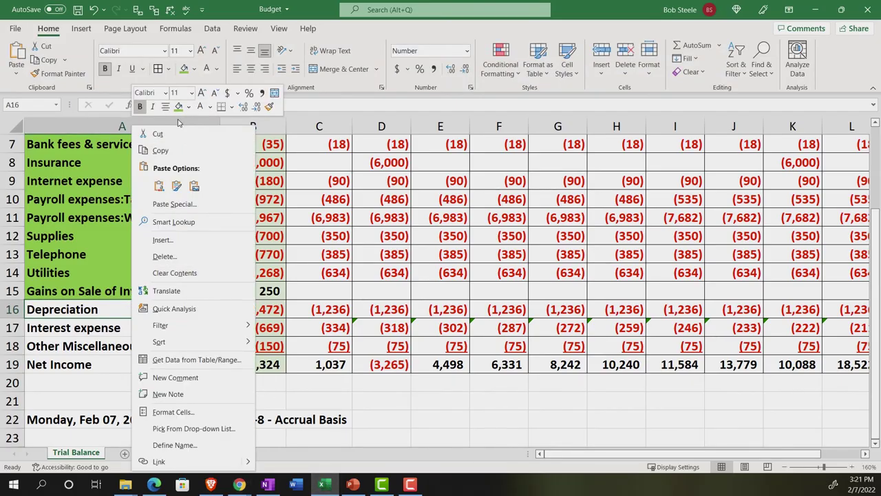
key("Escape")
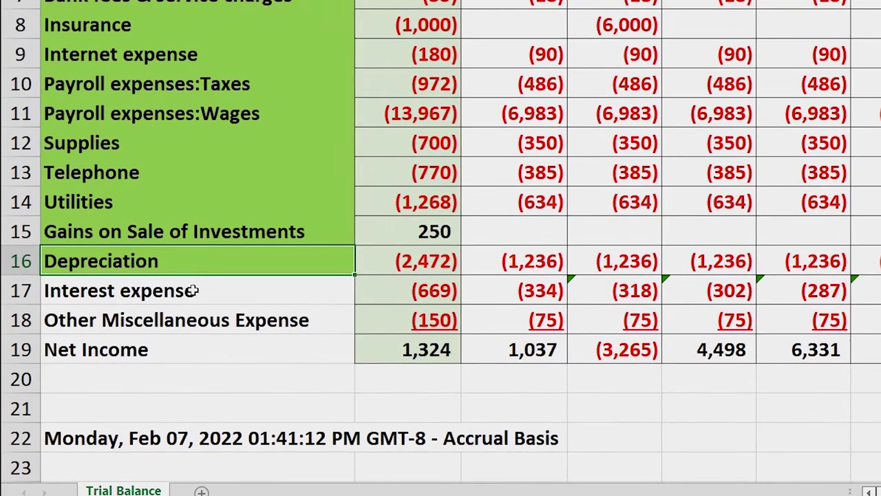
left_click(190, 295)
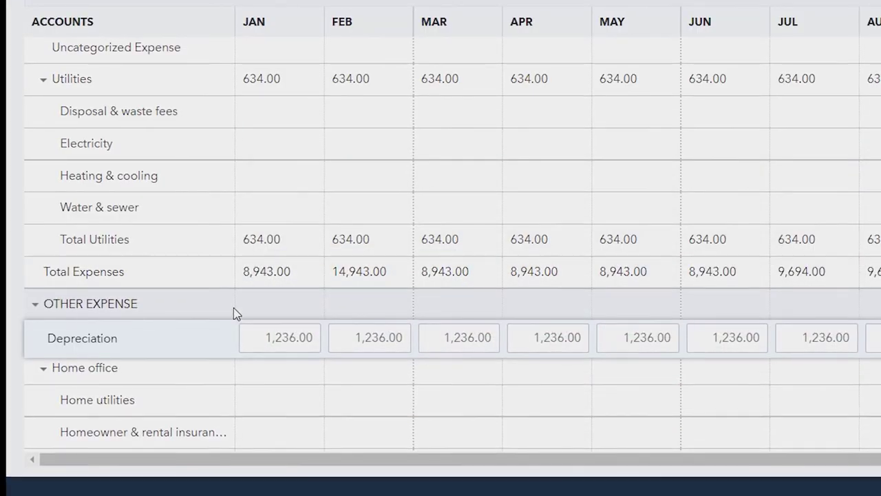
Enter 334 as the January amount of Interest expense in the QuickBooks budget and copy it across to December
scroll(225, 252, "down", 5)
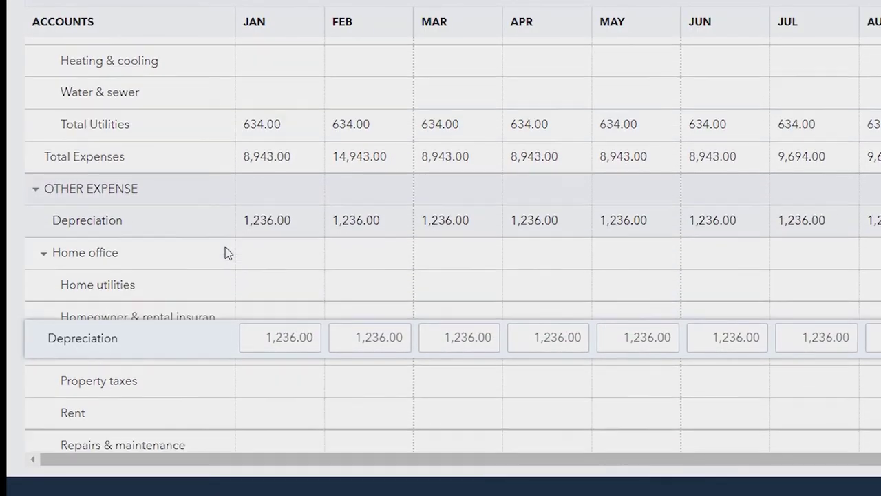
scroll(226, 249, "down", 2)
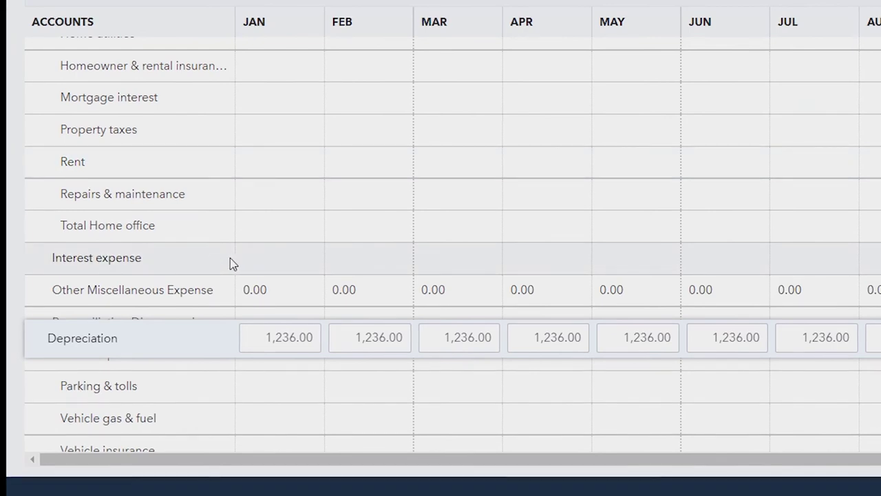
left_click(270, 260)
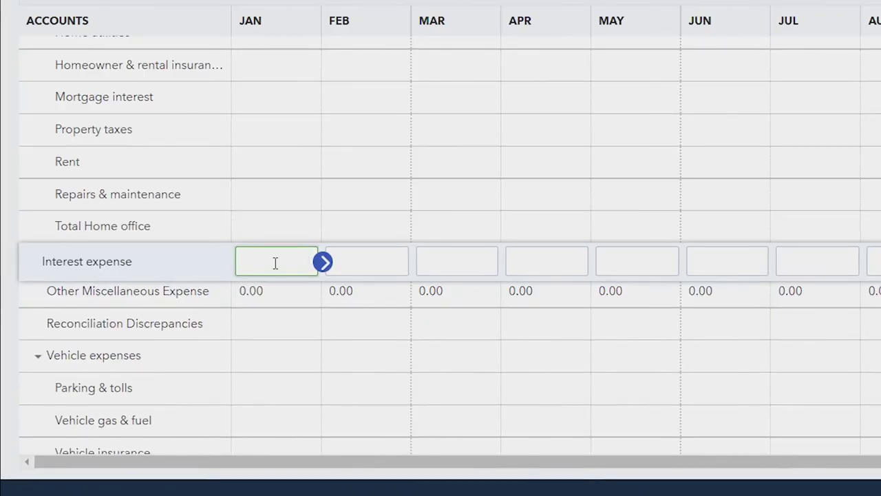
type("334")
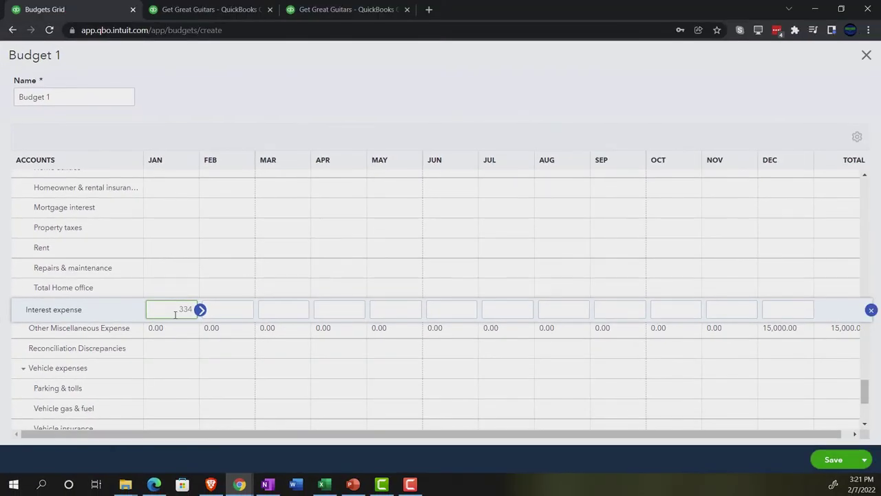
left_click(201, 310)
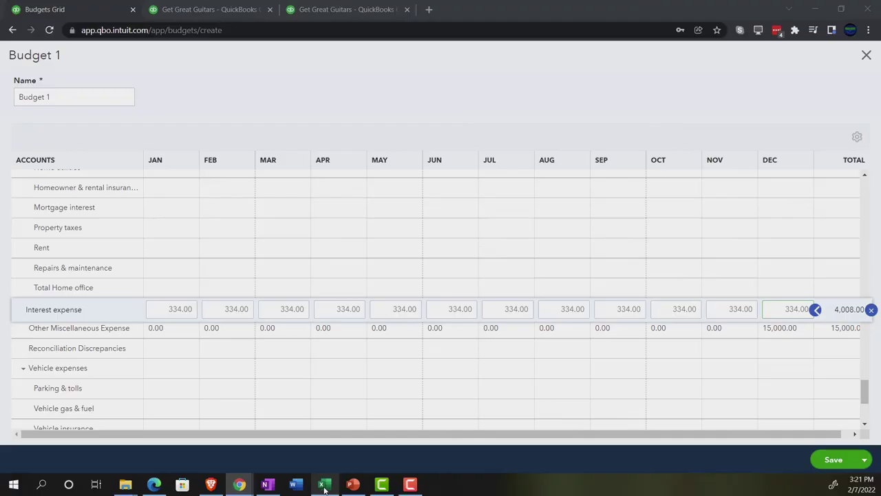
Switch to the Excel budget and fill the Interest expense account name with green to mark it as entered
left_click(323, 485)
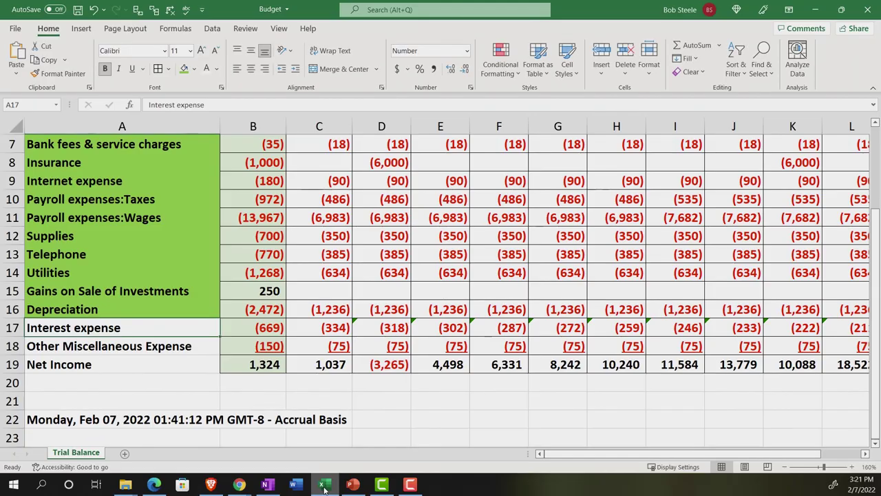
right_click(168, 329)
left_click(214, 108)
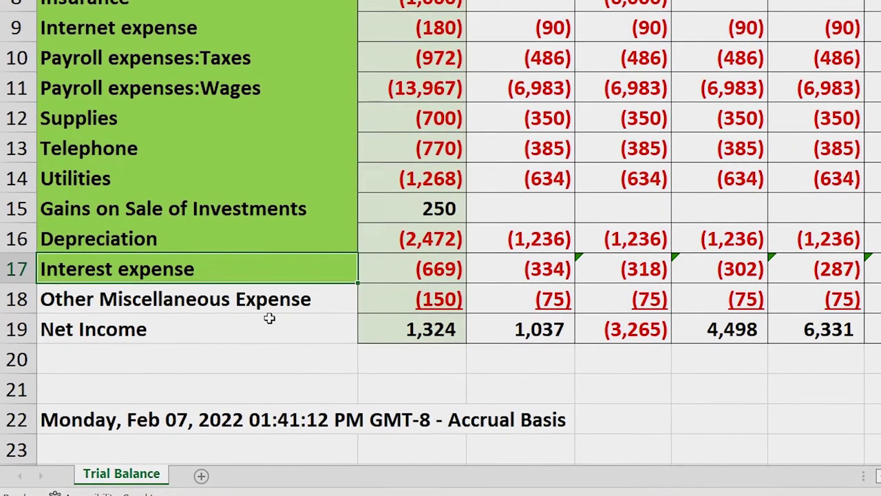
Examine the Interest expense total and monthly amounts in the Excel budget, and return to the Interest expense row in QuickBooks
left_click(634, 273)
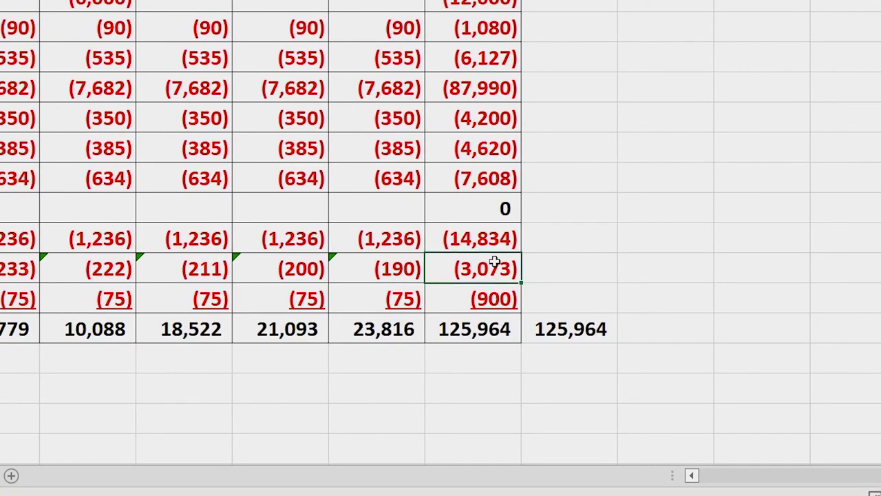
key("Left")
key("Left")
key("Left")
key("Left")
key("Left")
key("Left")
key("Left")
key("Left")
key("Left")
key("Left")
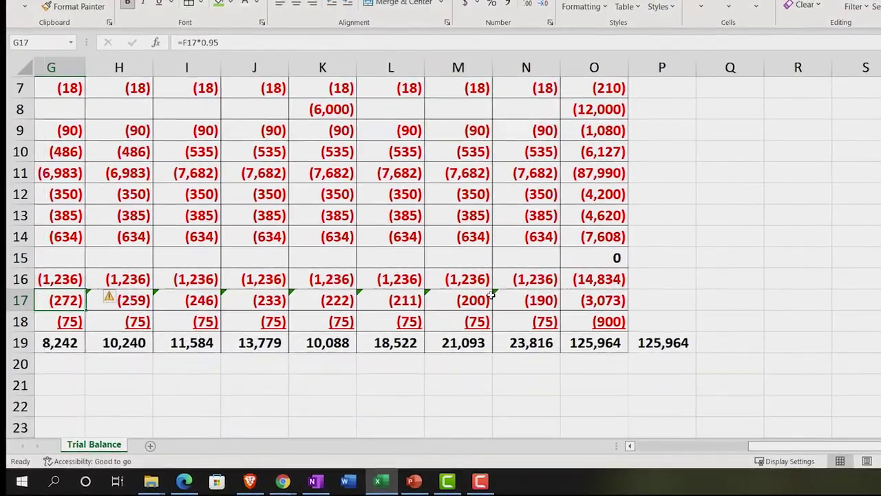
key("Left")
key("Left")
key("Left")
key("Left")
key("Right")
key("Right")
key("Right")
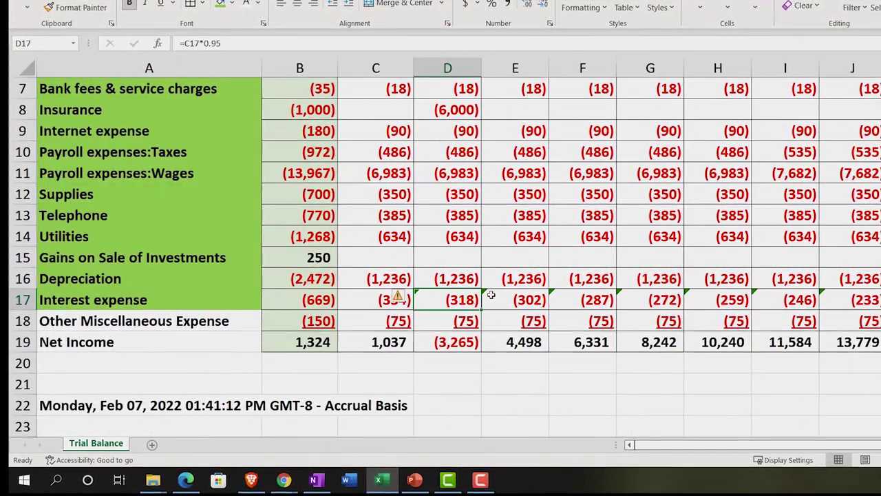
left_click(381, 485)
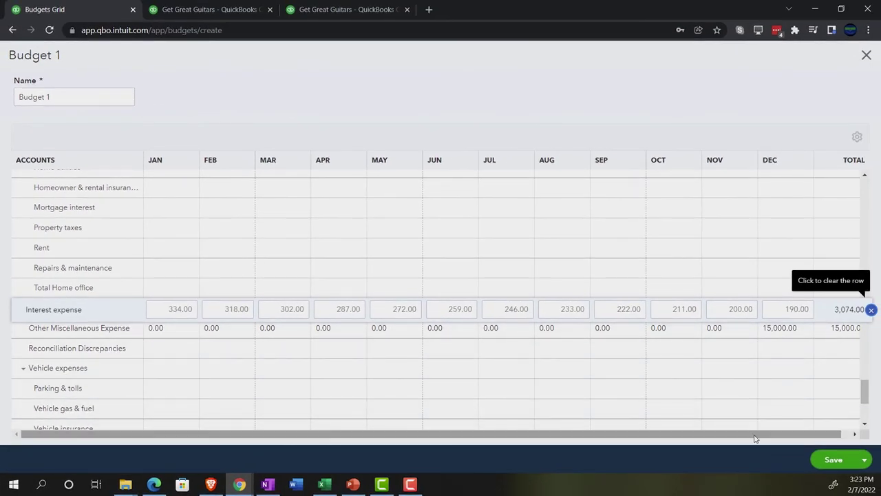
Check Other Miscellaneous Expense in the Excel budget, enter 75 as its January amount in QuickBooks, and copy it across to December
left_click(325, 485)
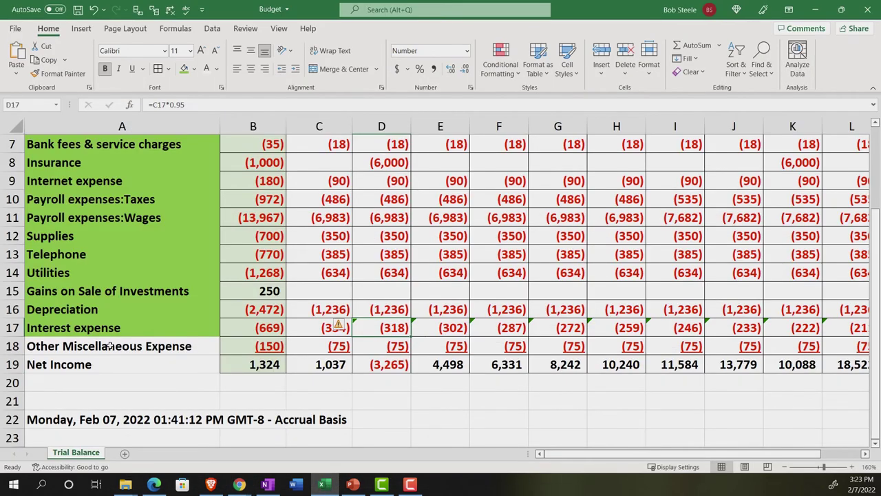
left_click(327, 485)
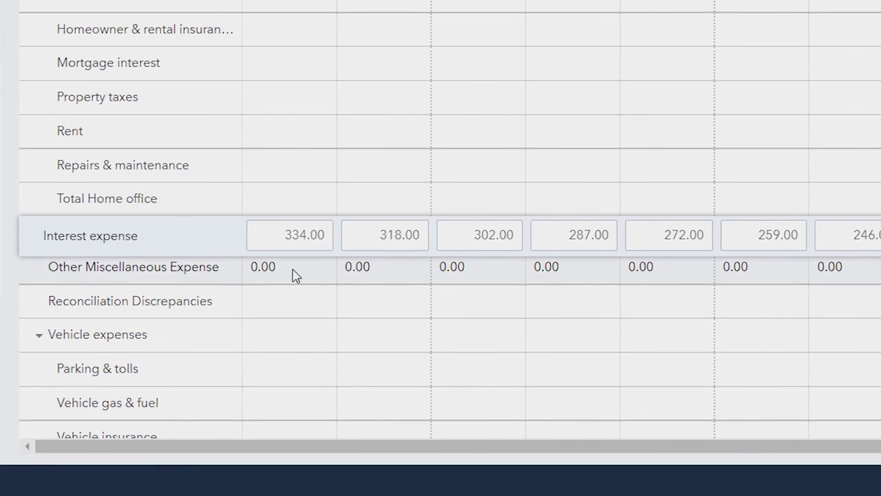
left_click(292, 274)
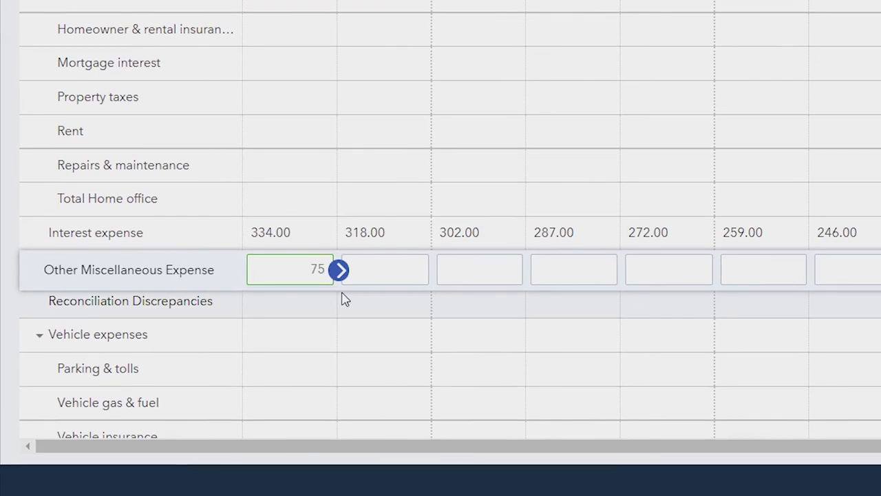
left_click(340, 270)
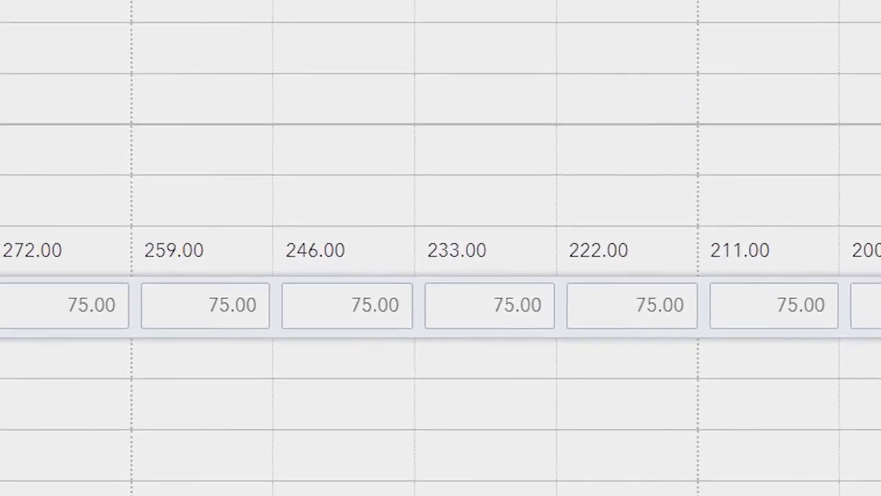
Save Budget 1 and close it to return to the budgets list
left_click(764, 441)
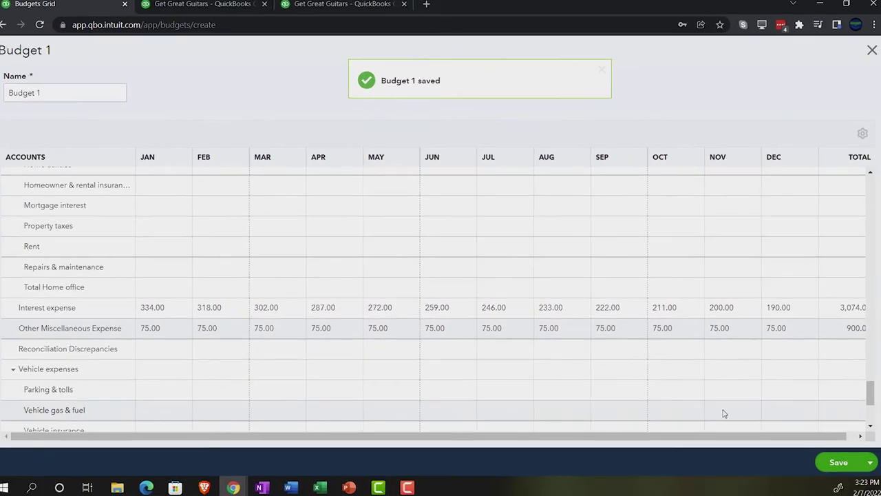
scroll(692, 389, "down", 3)
scroll(691, 389, "down", 1)
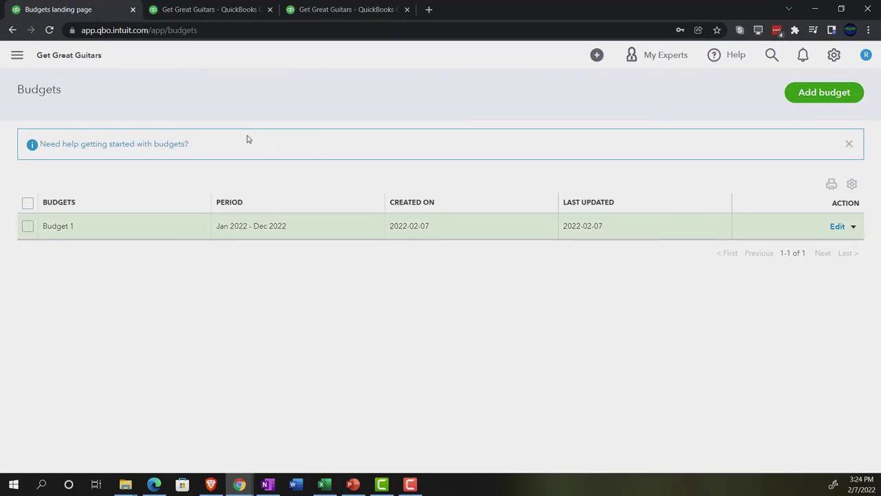
Search the Business overview reports for "bu" and open the Budget Overview report
left_click(22, 56)
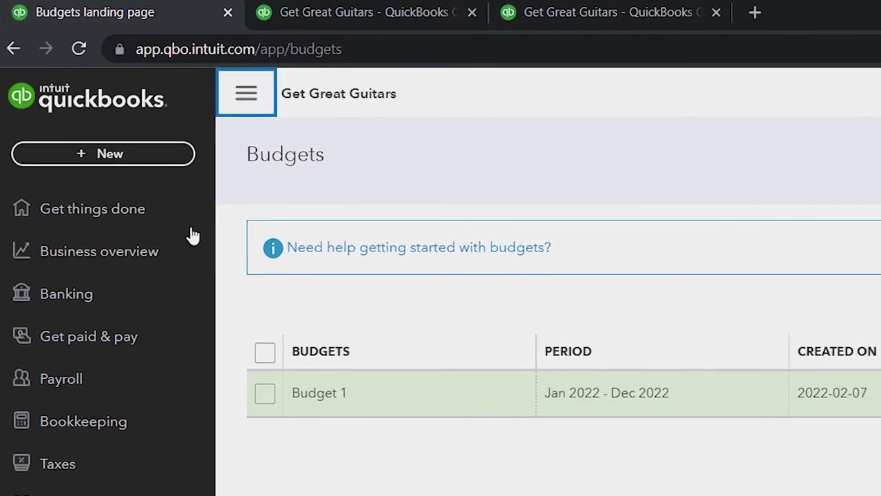
left_click(89, 263)
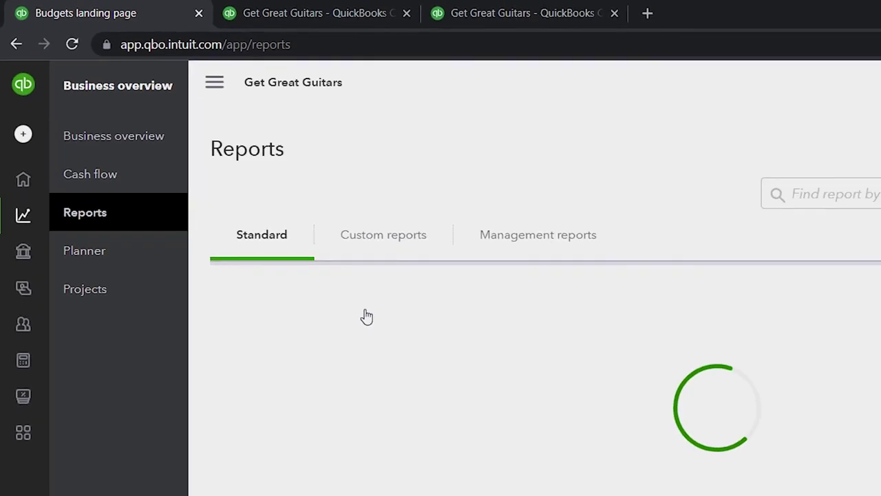
left_click(878, 196)
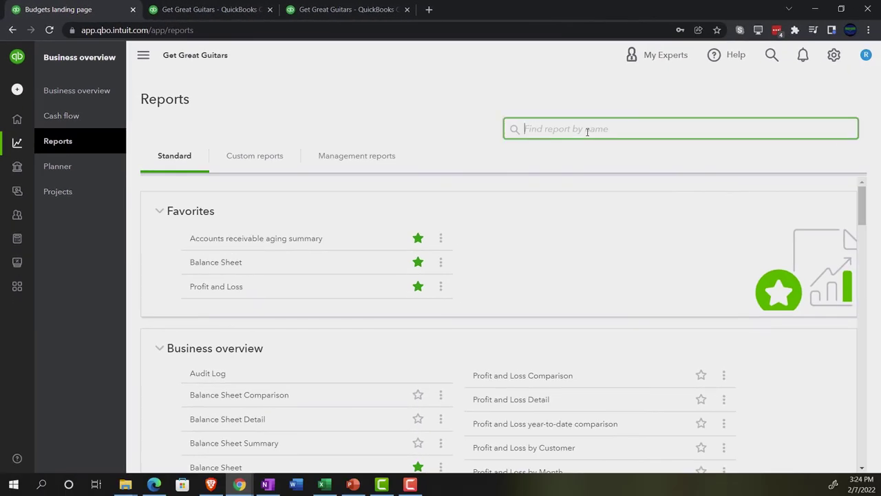
type("bu")
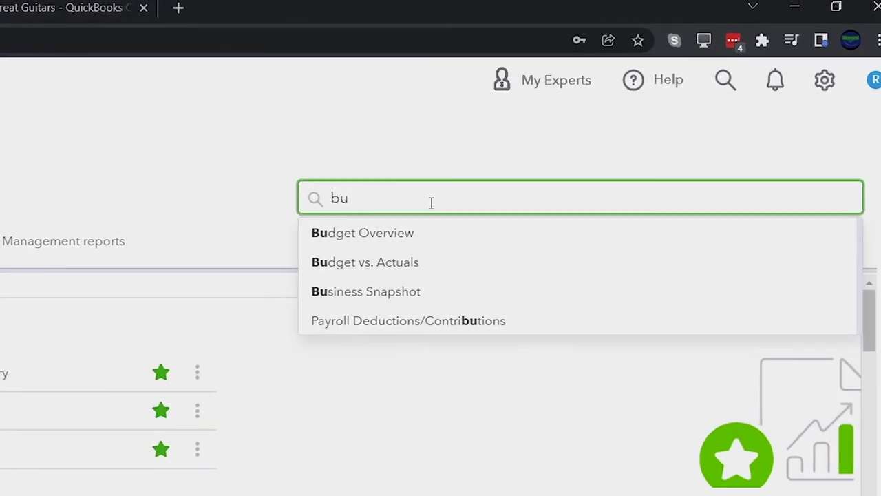
key("Down")
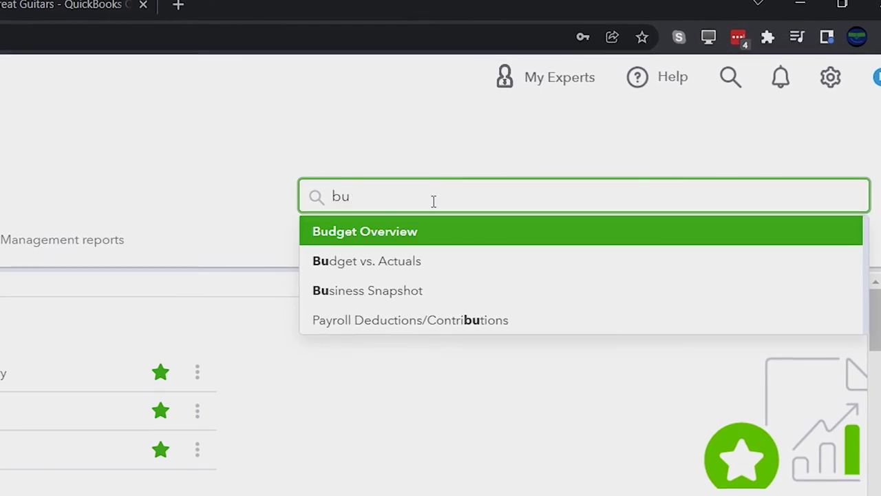
left_click(388, 236)
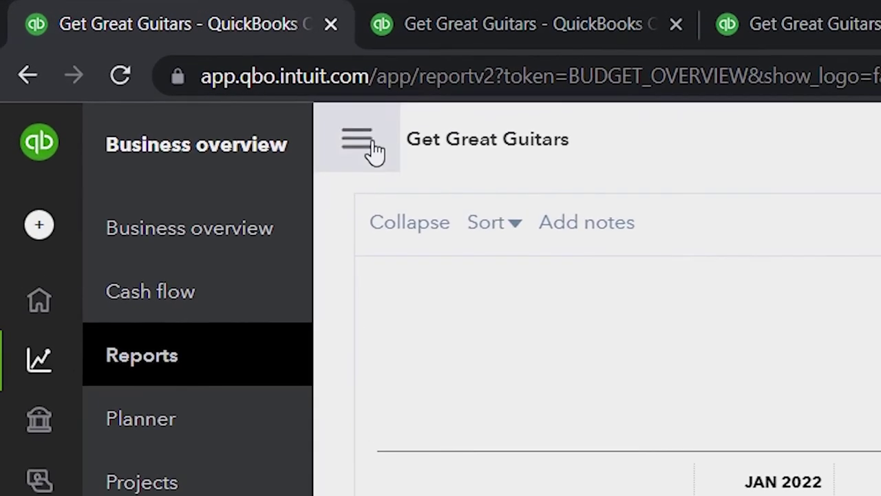
Hide the navigation sidebar and review the Budget 1 overview report from the income accounts down to net income
left_click(144, 56)
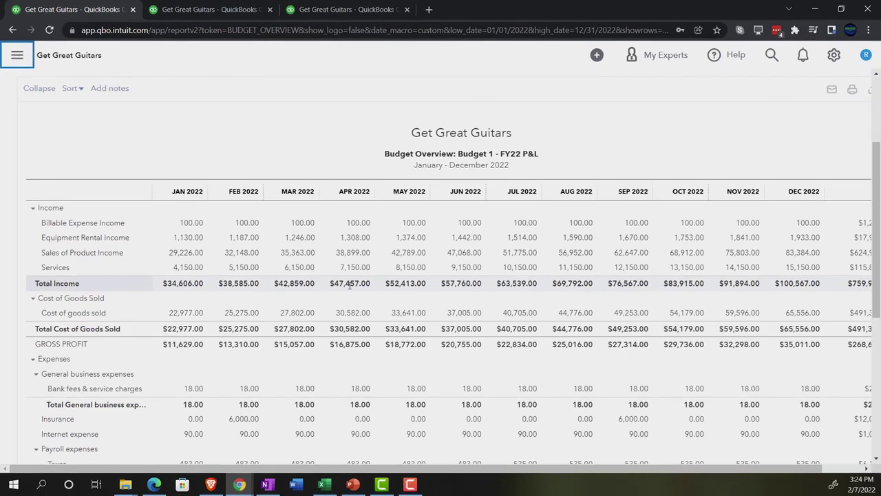
scroll(349, 285, "down", 3)
scroll(349, 289, "down", 3)
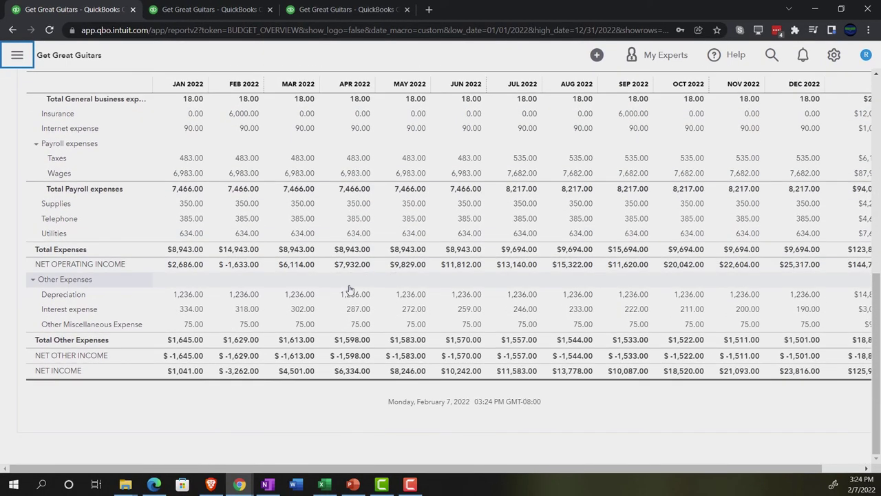
scroll(349, 289, "up", 8)
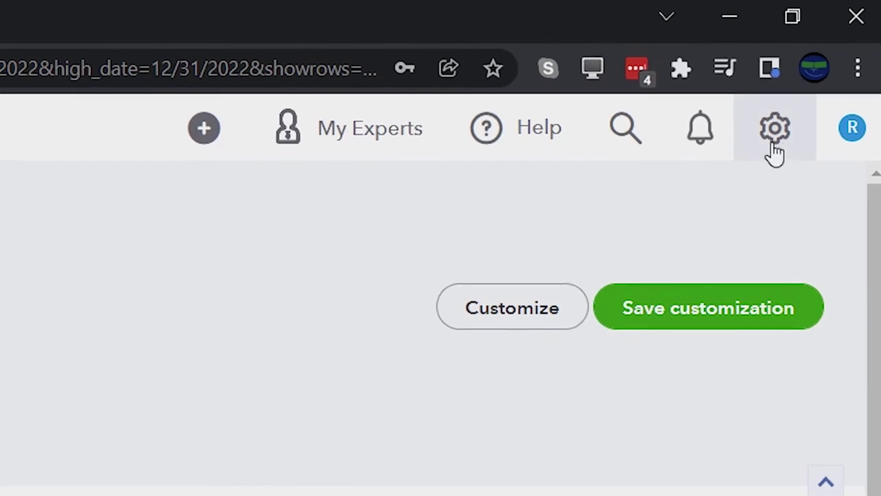
Return to the Budgeting list, open Budget 1 for editing to view its monthly amounts, and close it unchanged
left_click(776, 135)
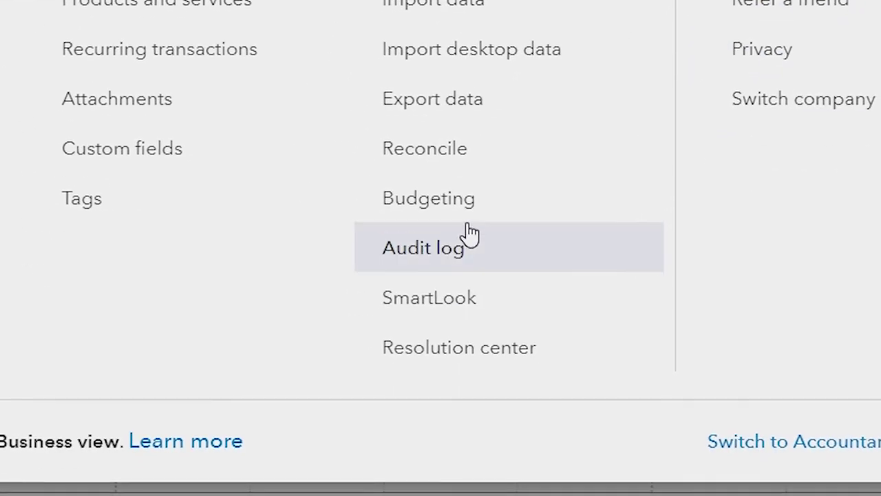
left_click(365, 357)
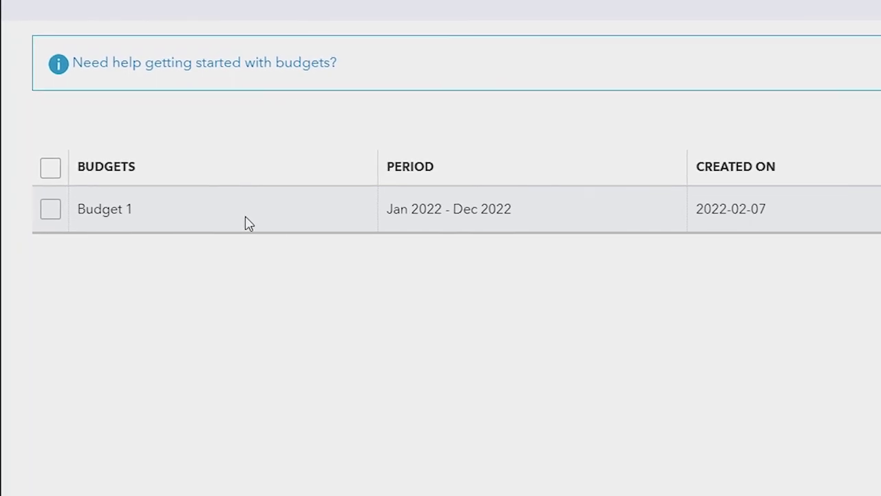
left_click(800, 212)
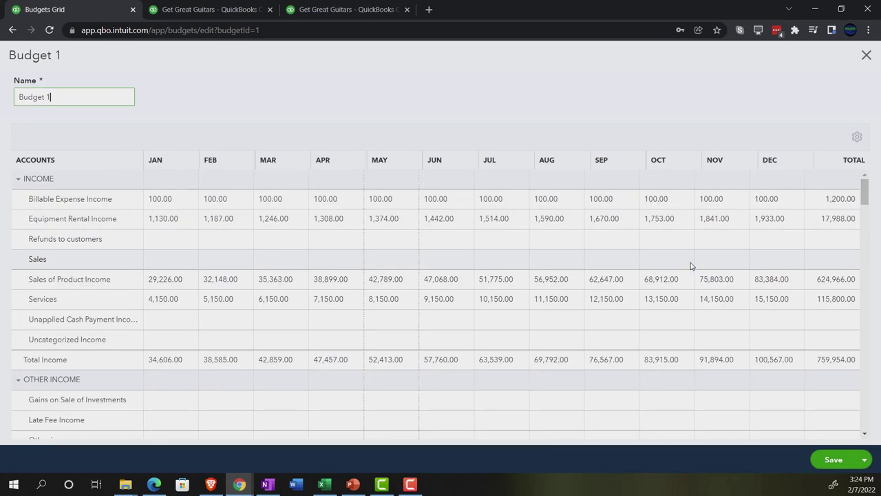
left_click(866, 58)
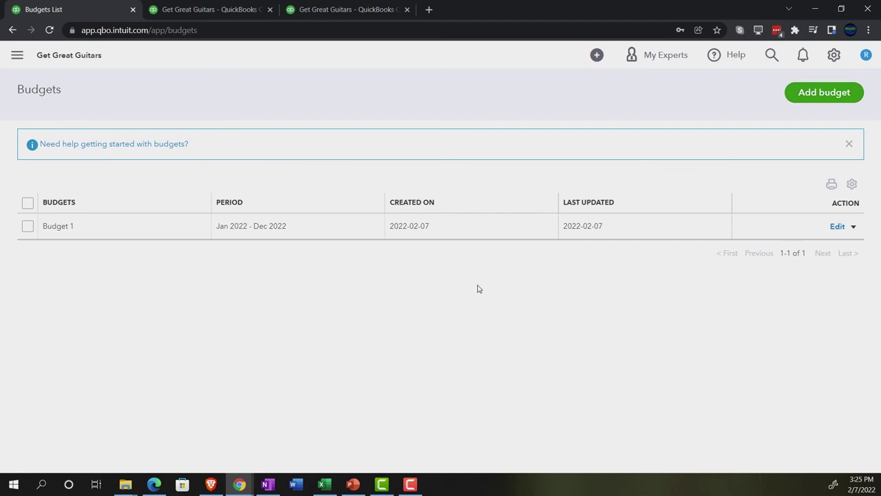